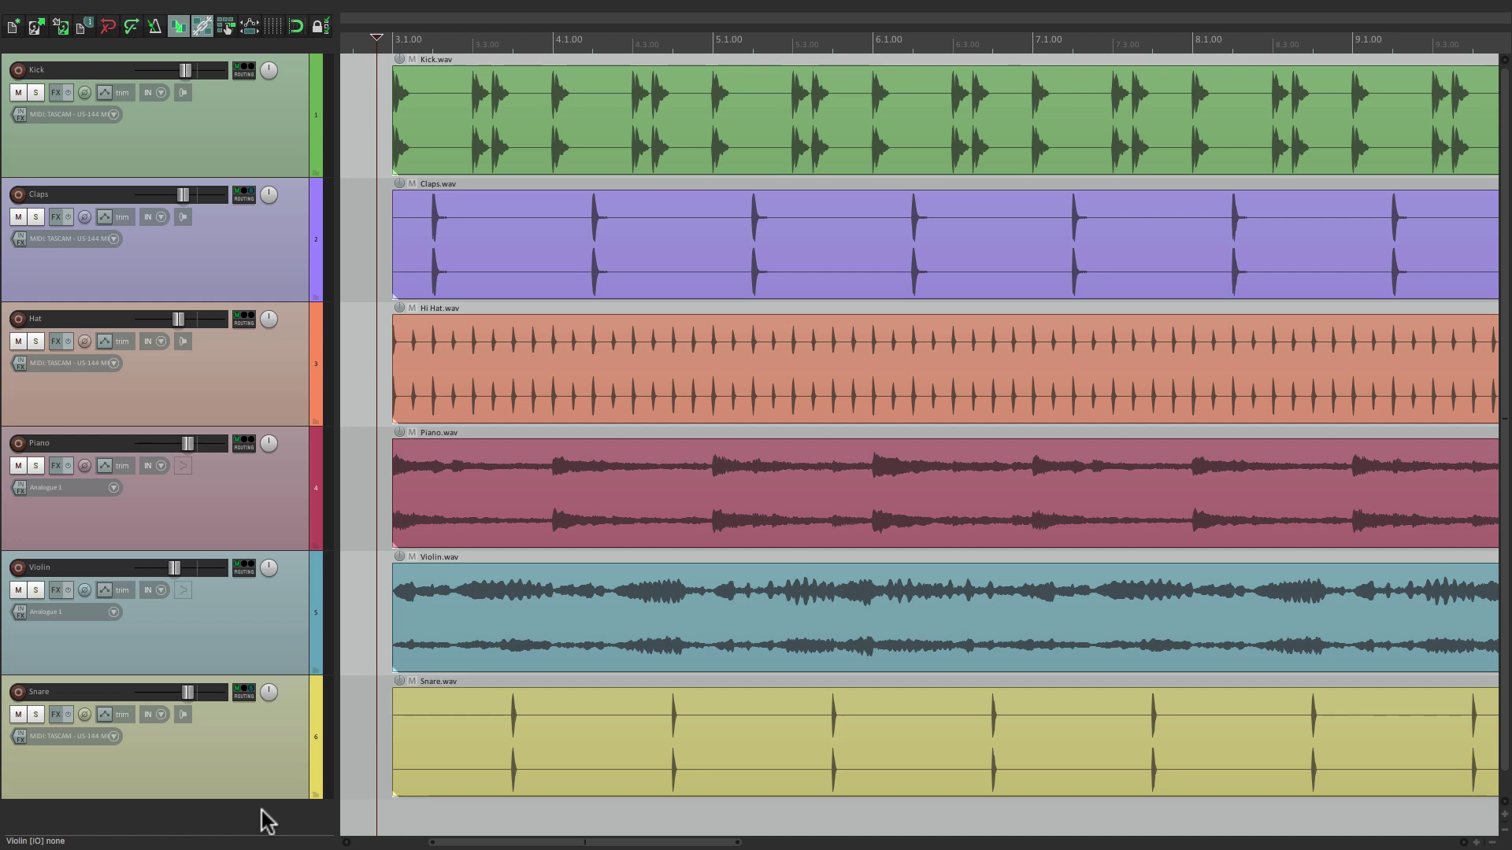
# Step: Zoom the timeline in and back out horizontally to compare zoom levels
pyautogui.press('+')
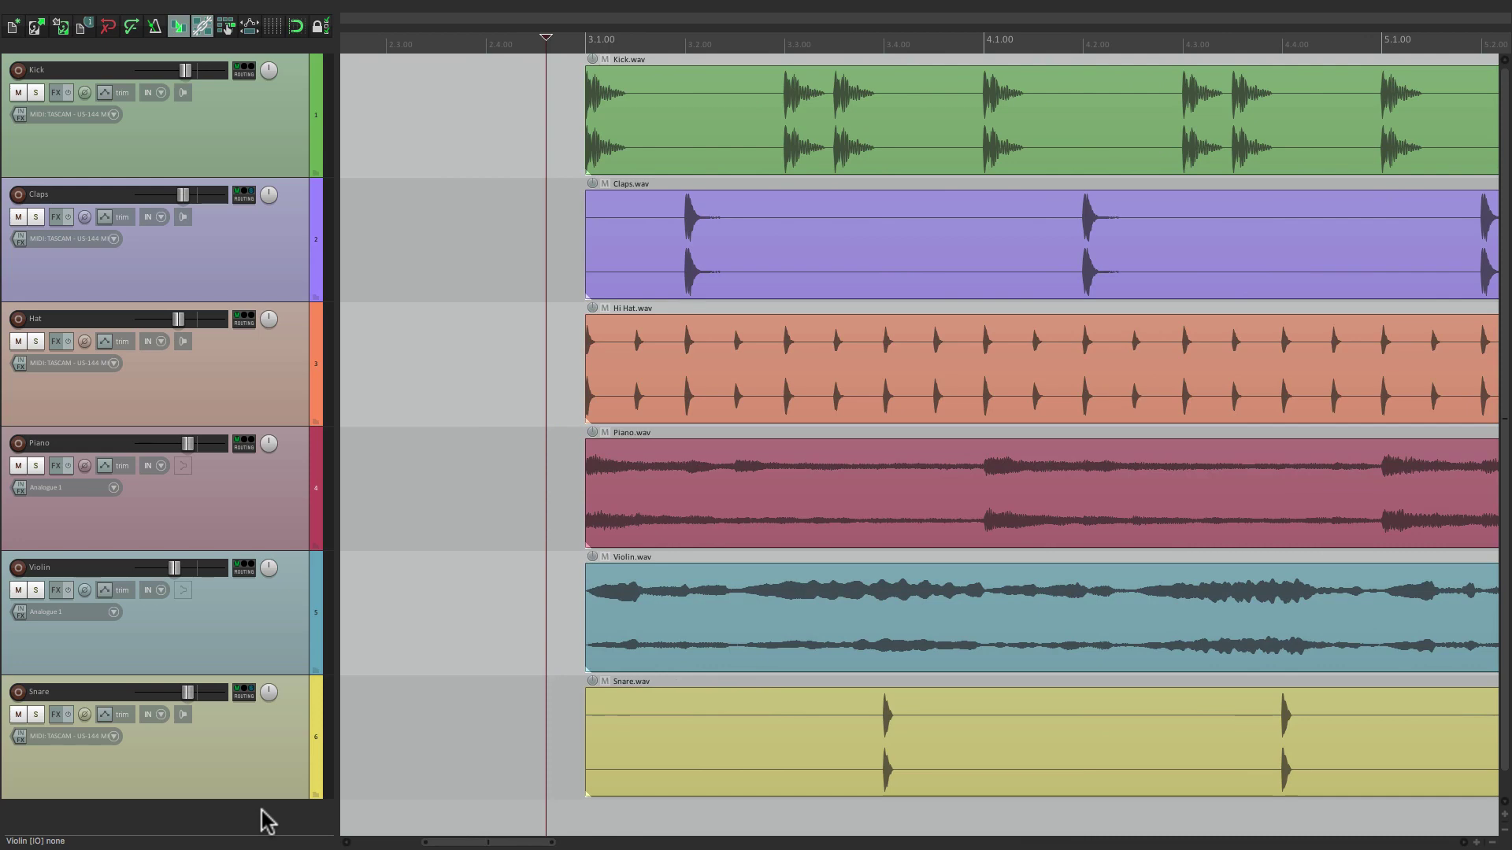
pyautogui.press('-')
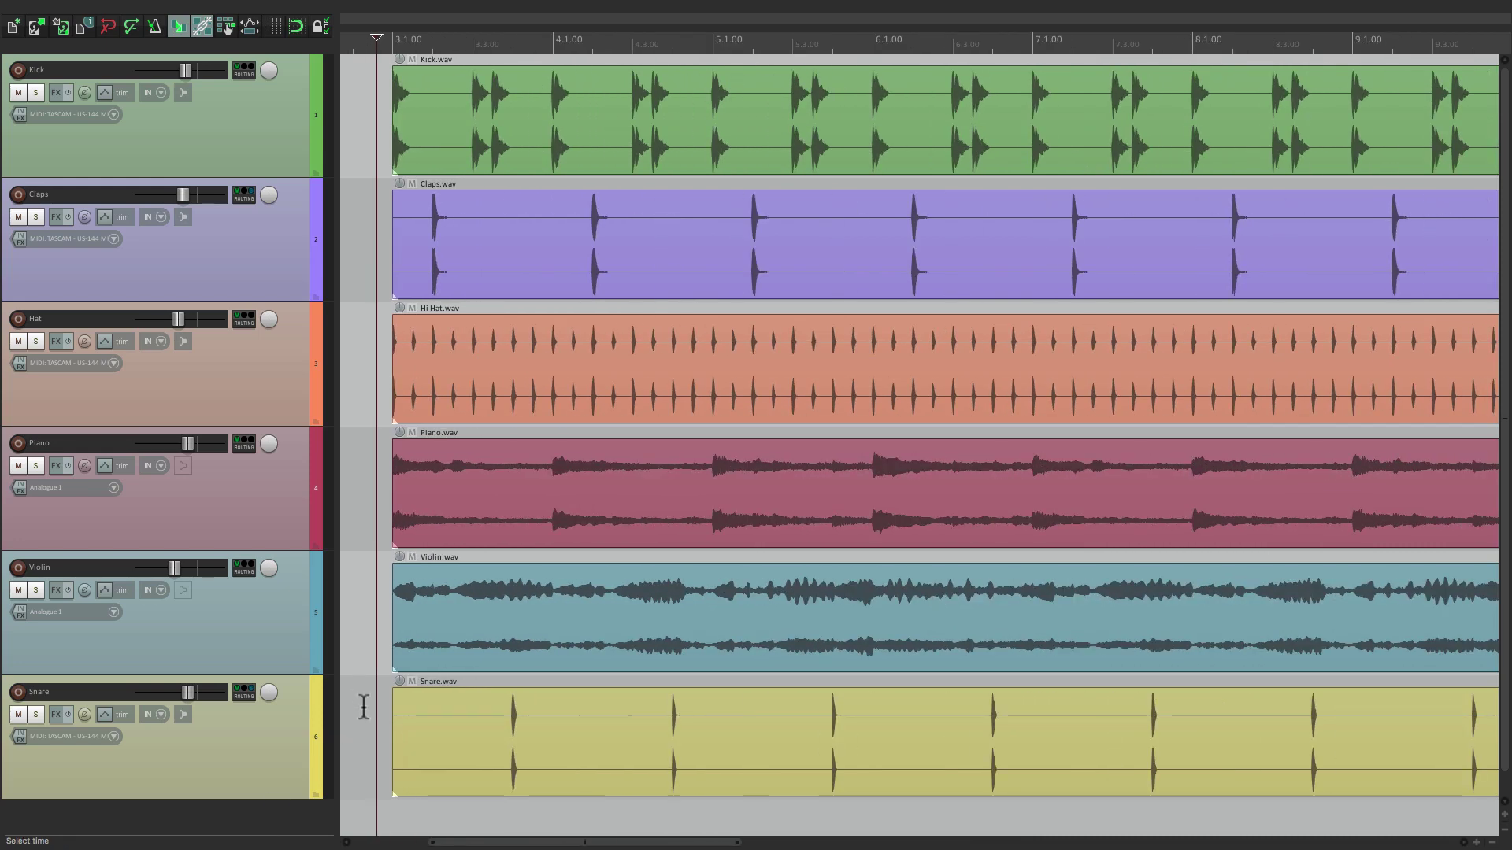
pyautogui.scroll(2, 733, 367)
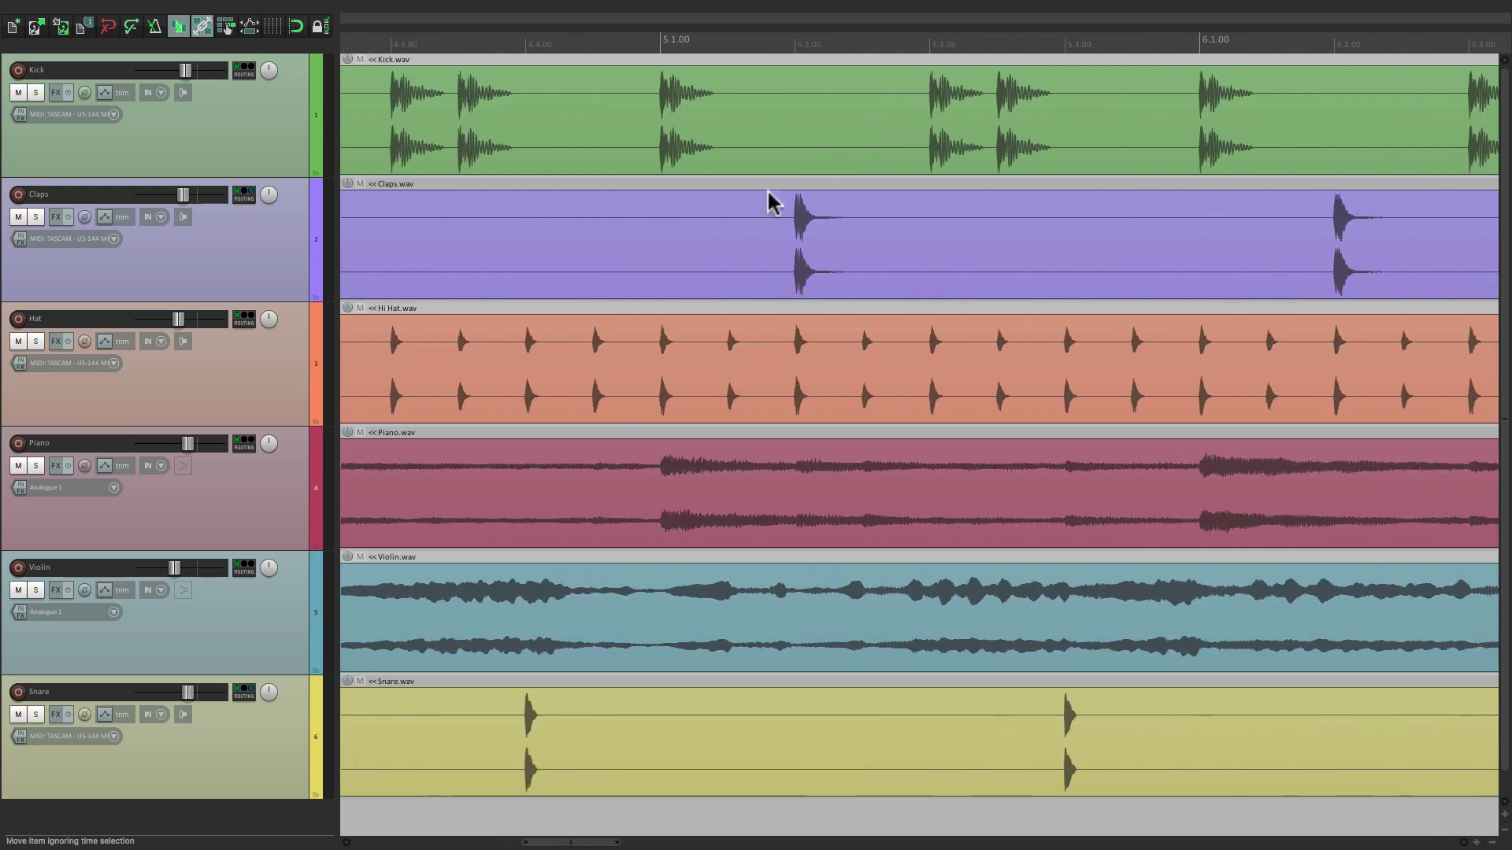
pyautogui.press('-')
pyautogui.hscroll(3, 718, 277)
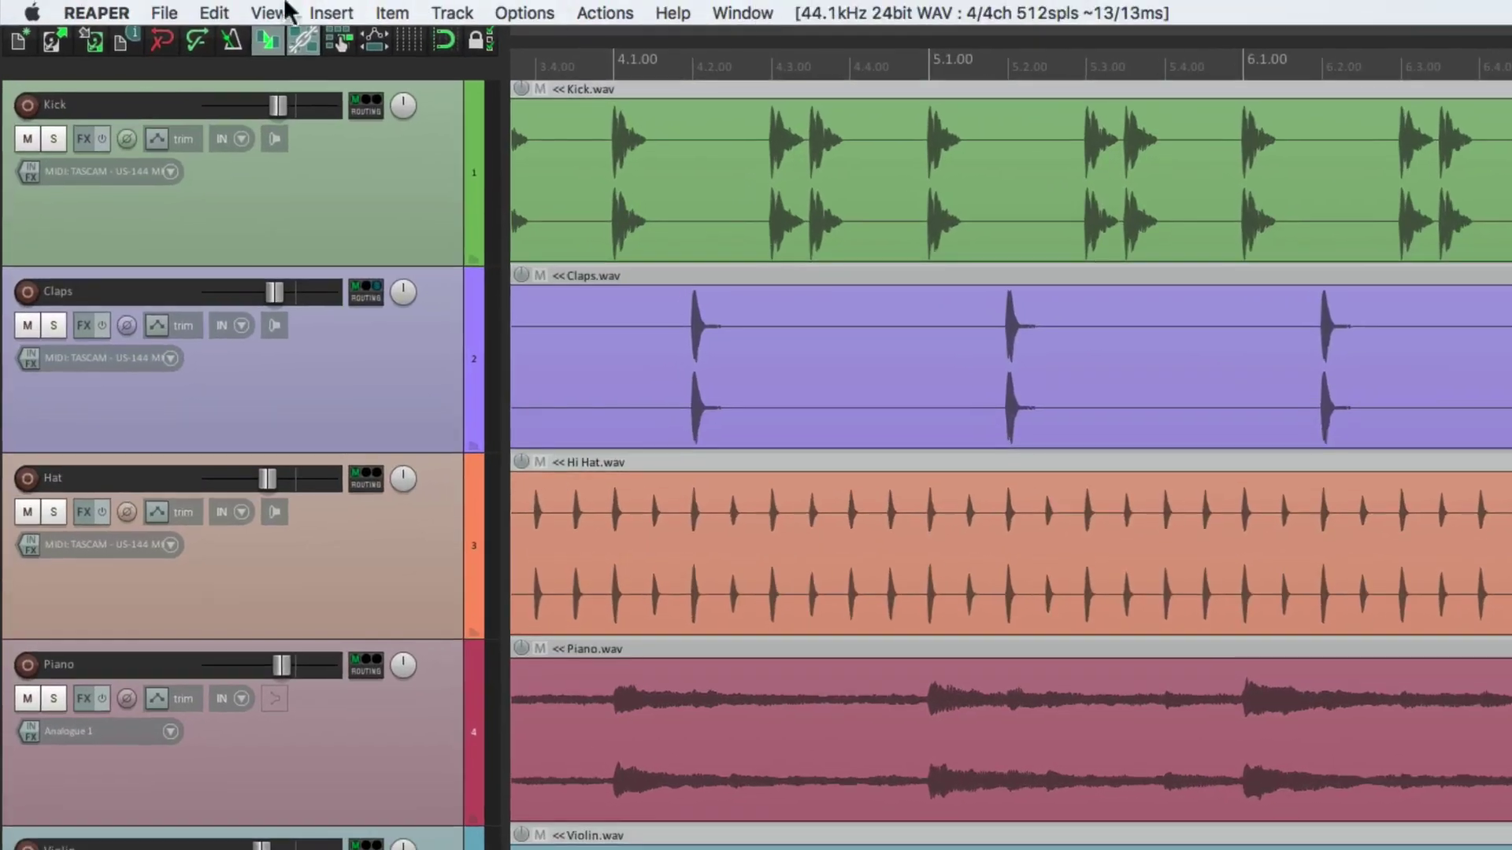
# Step: Open View > Screensets/Layouts on the project's Track views sets
pyautogui.click(179, 9)
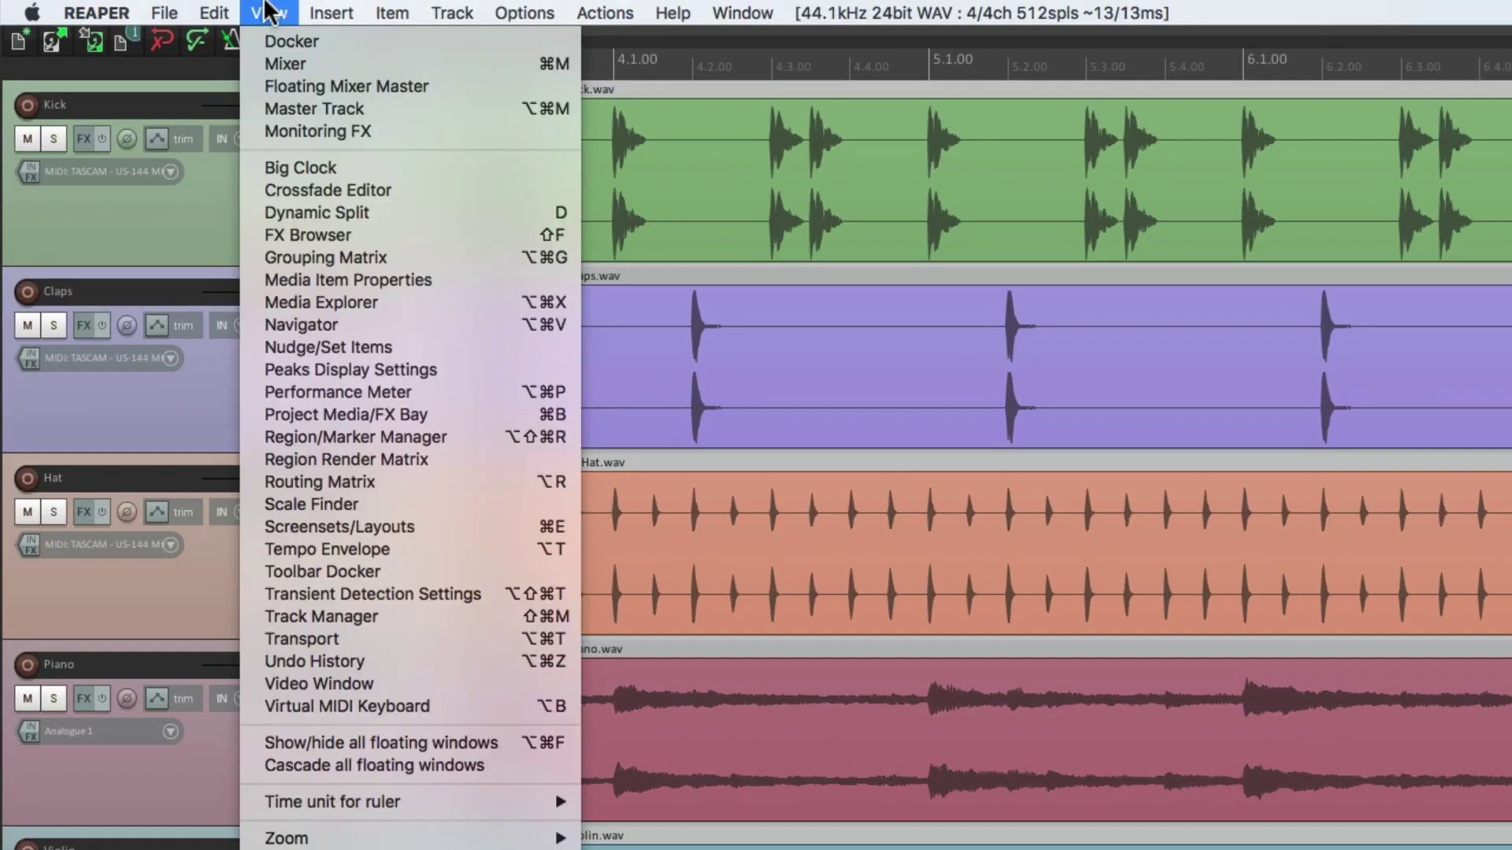
pyautogui.click(251, 528)
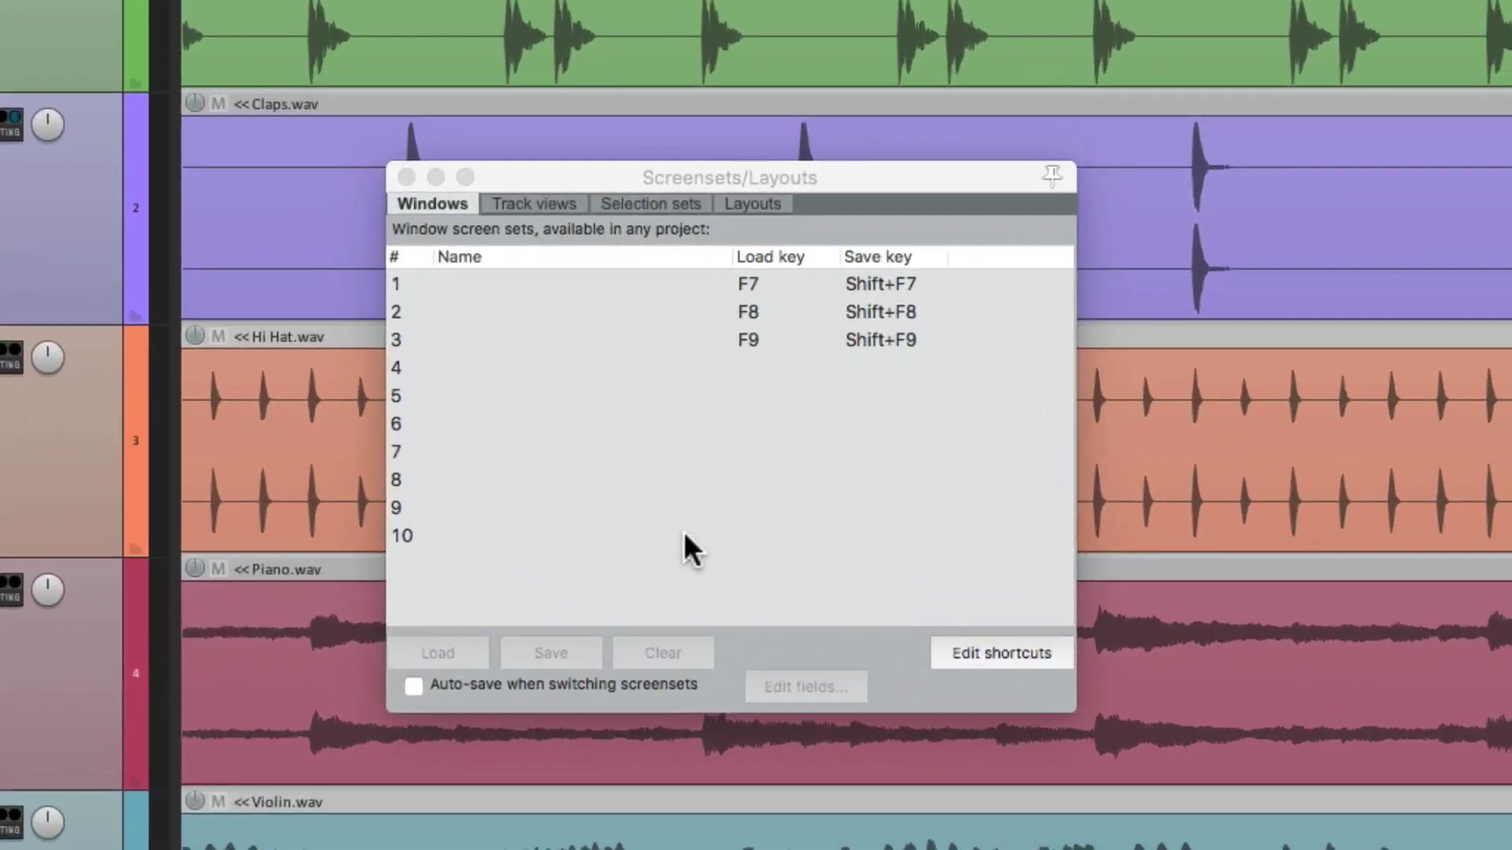
pyautogui.click(683, 535)
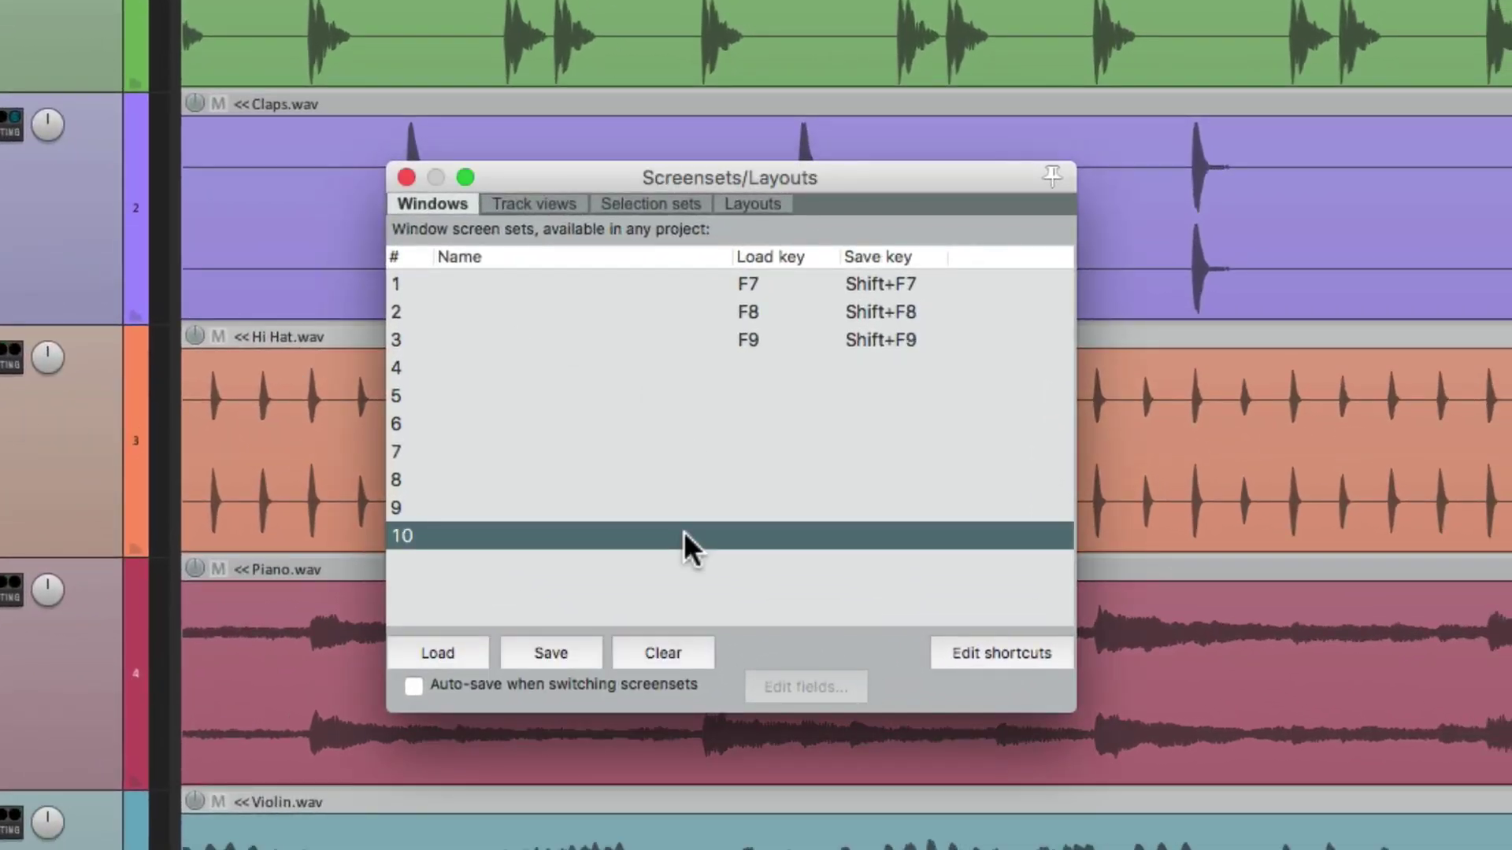
pyautogui.click(540, 206)
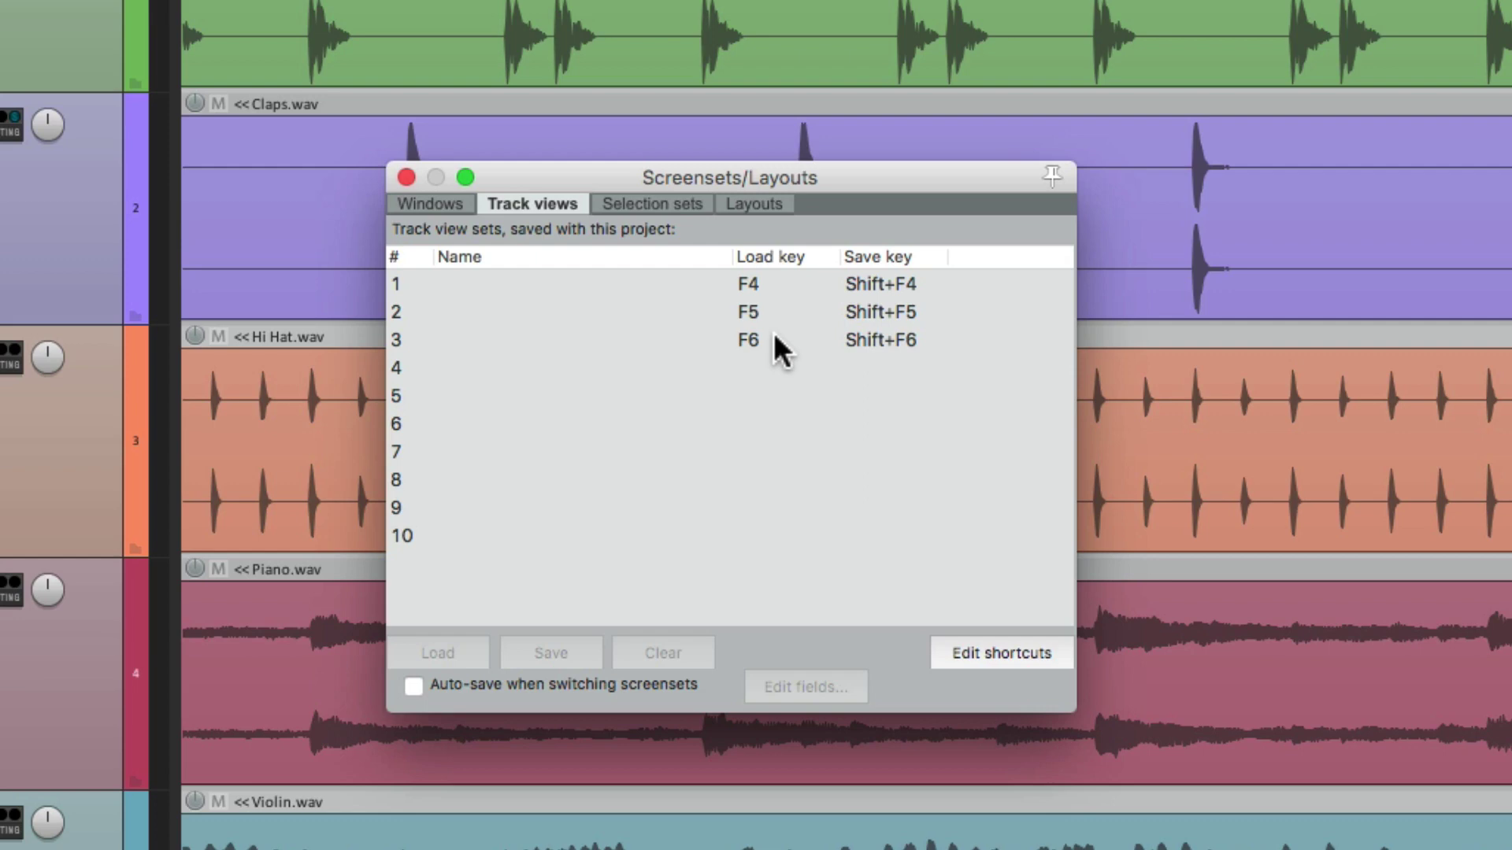
# Step: Rebind Load track view #01 from F4 to key 1, overriding the existing marker mapping
pyautogui.click(981, 657)
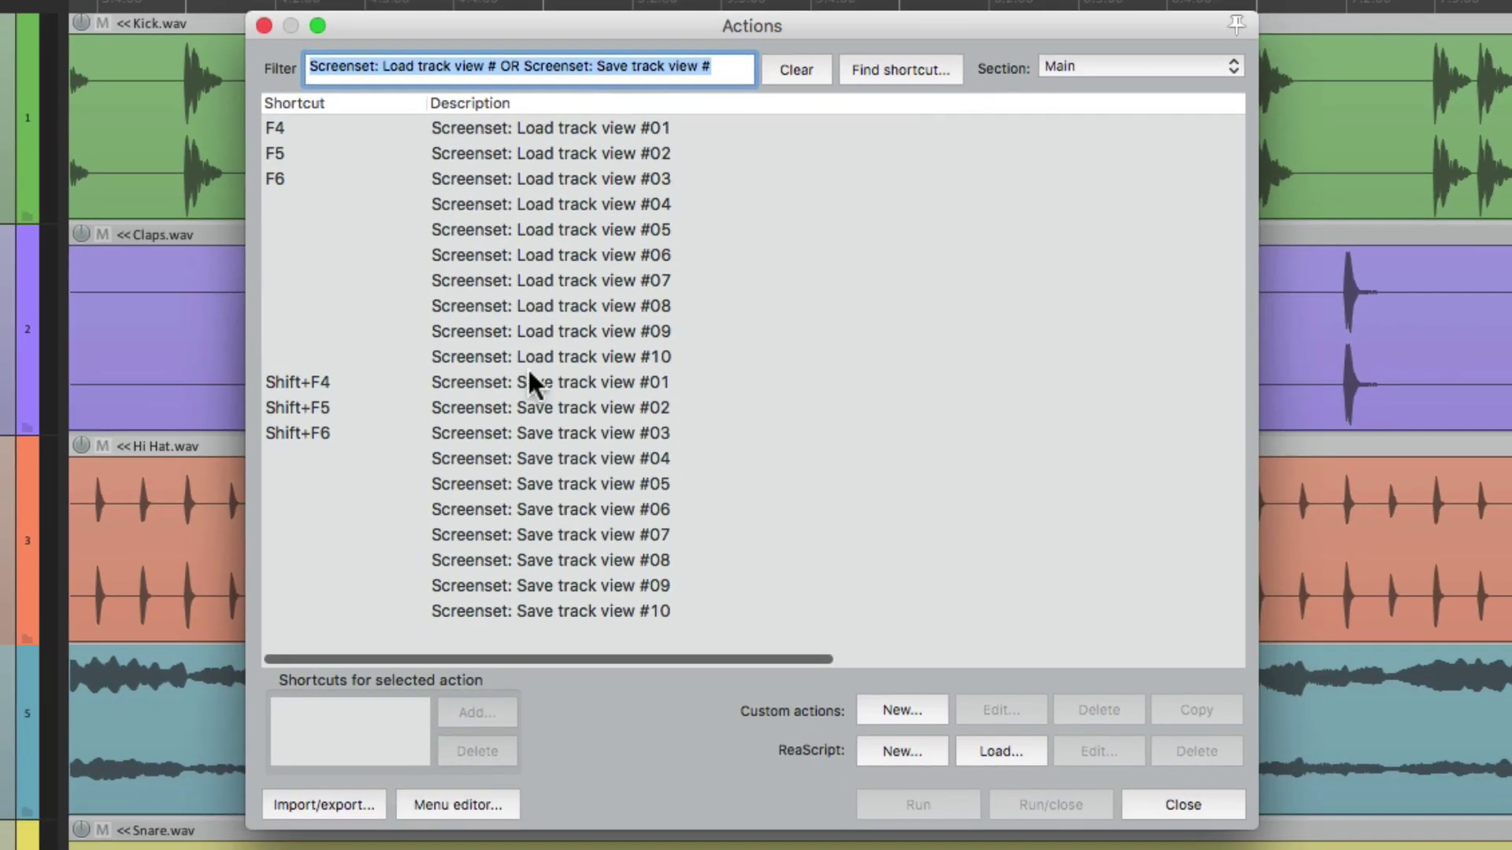
pyautogui.click(405, 126)
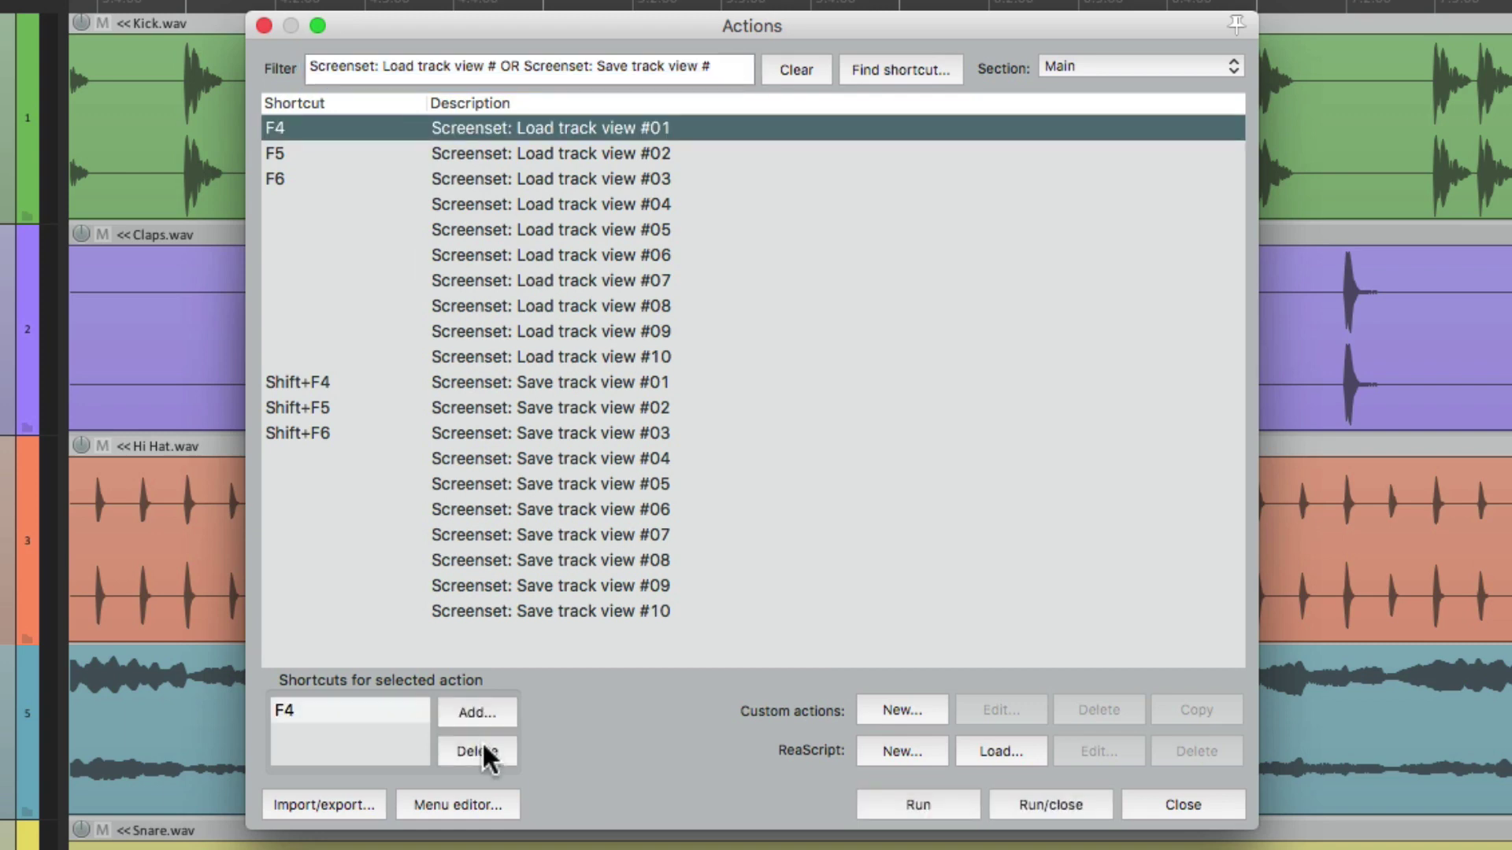
pyautogui.click(482, 740)
pyautogui.click(482, 710)
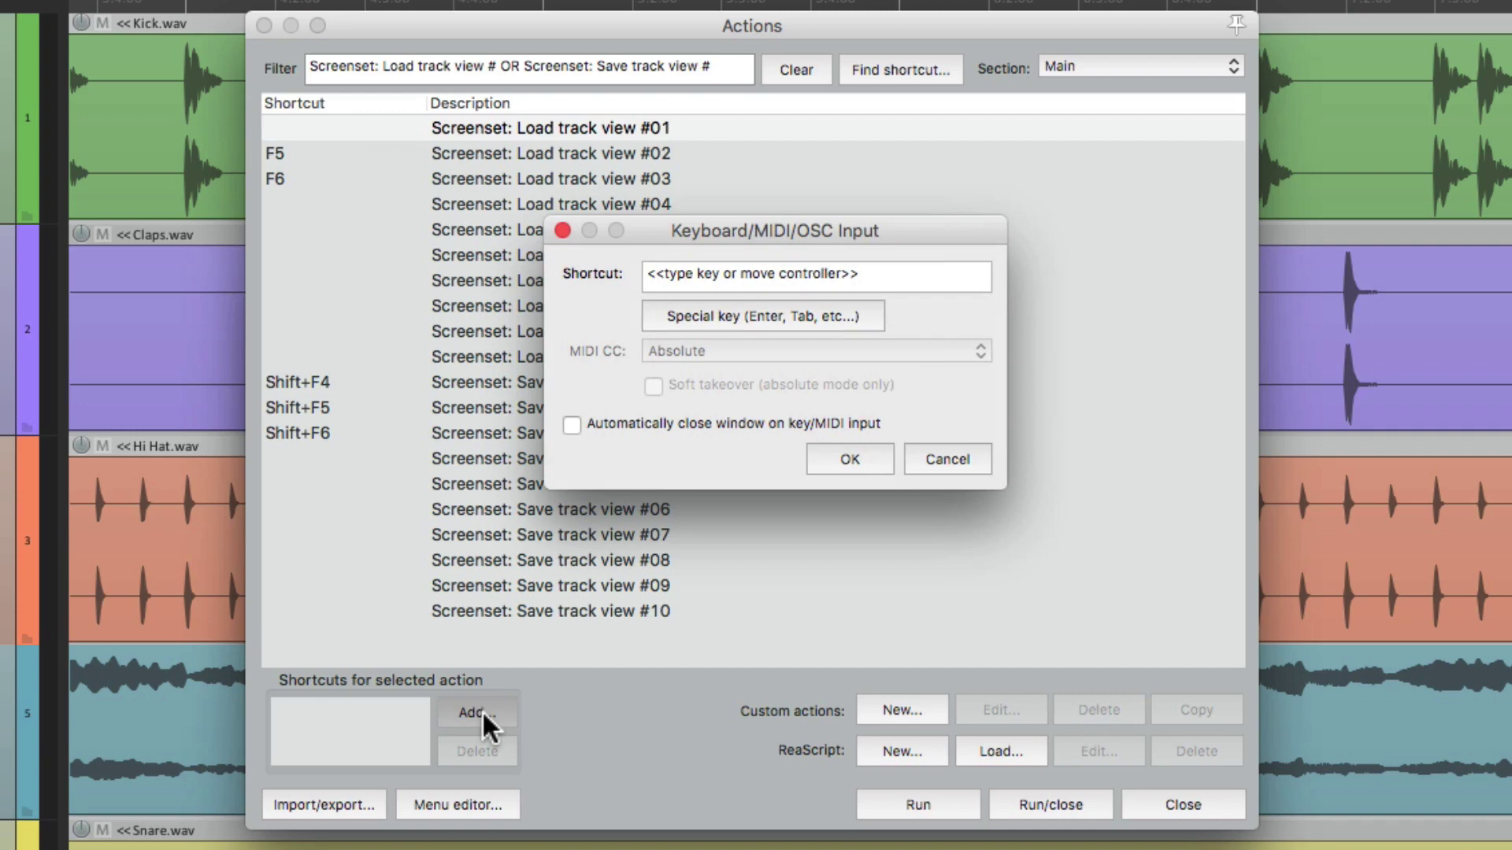
pyautogui.press('1')
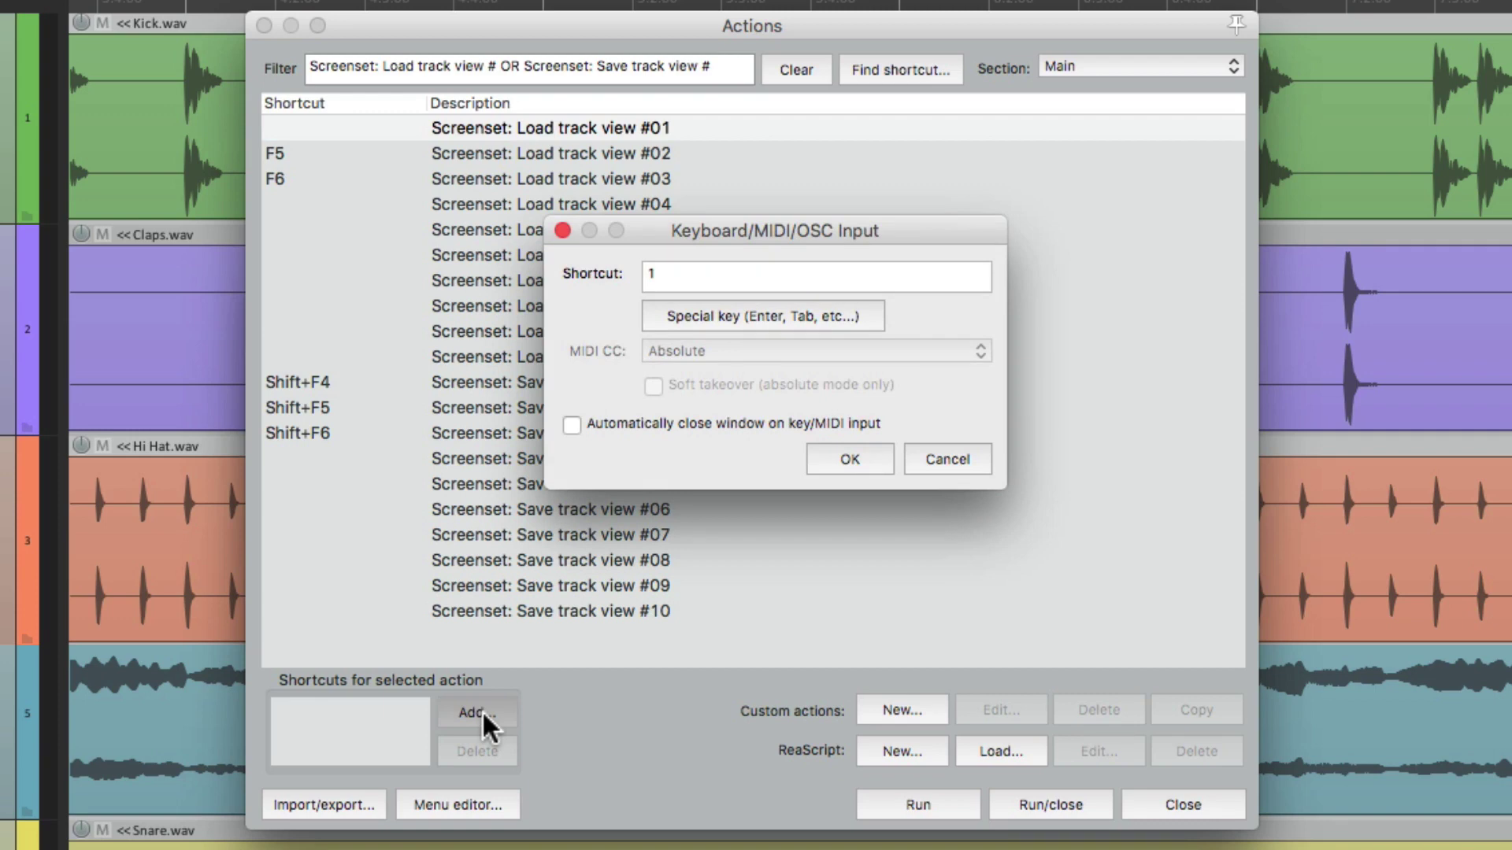
pyautogui.press('Return')
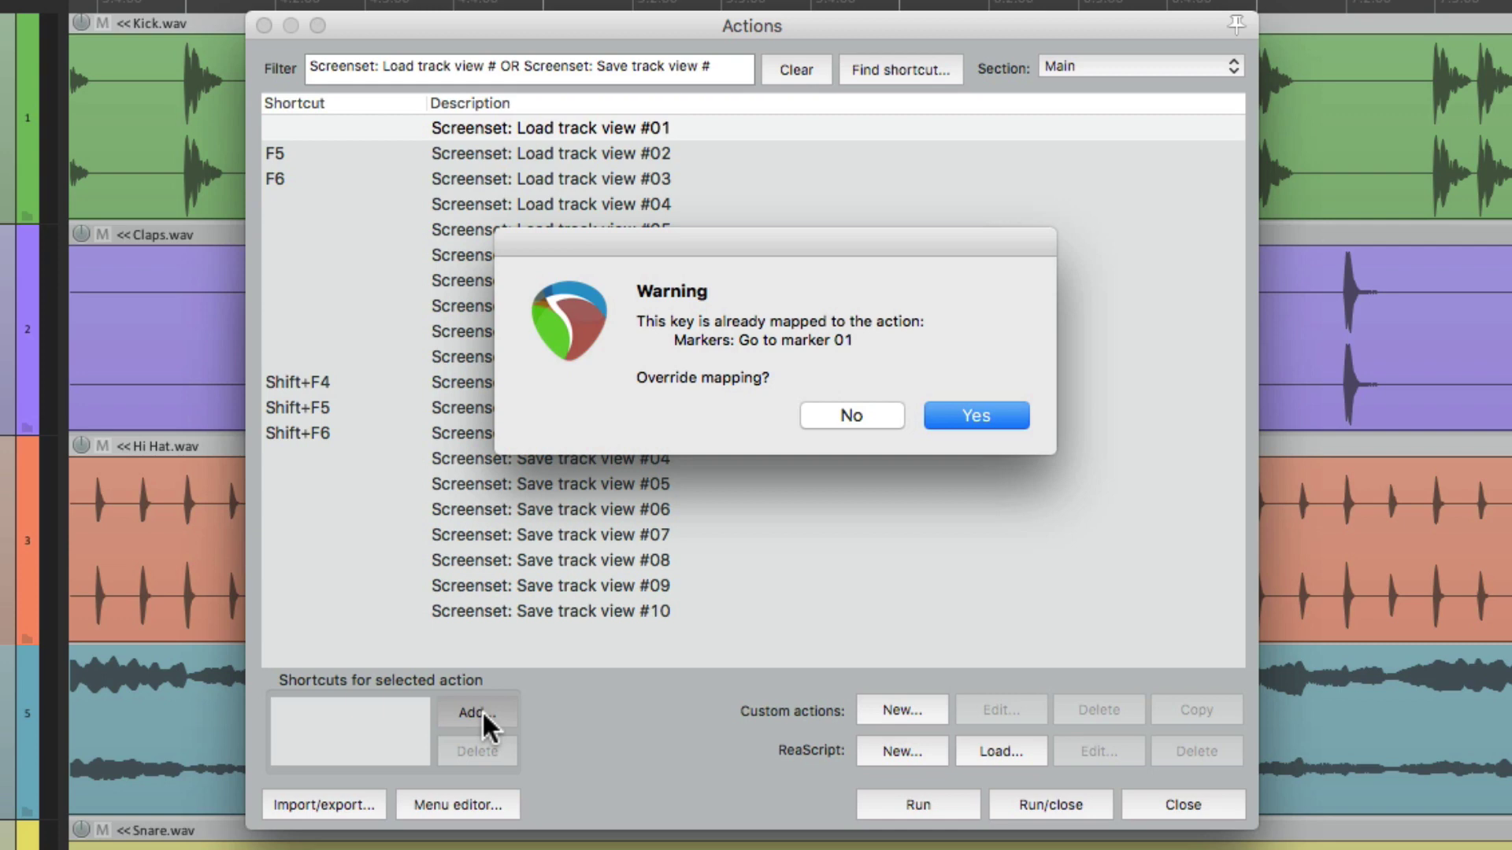
pyautogui.press('Return')
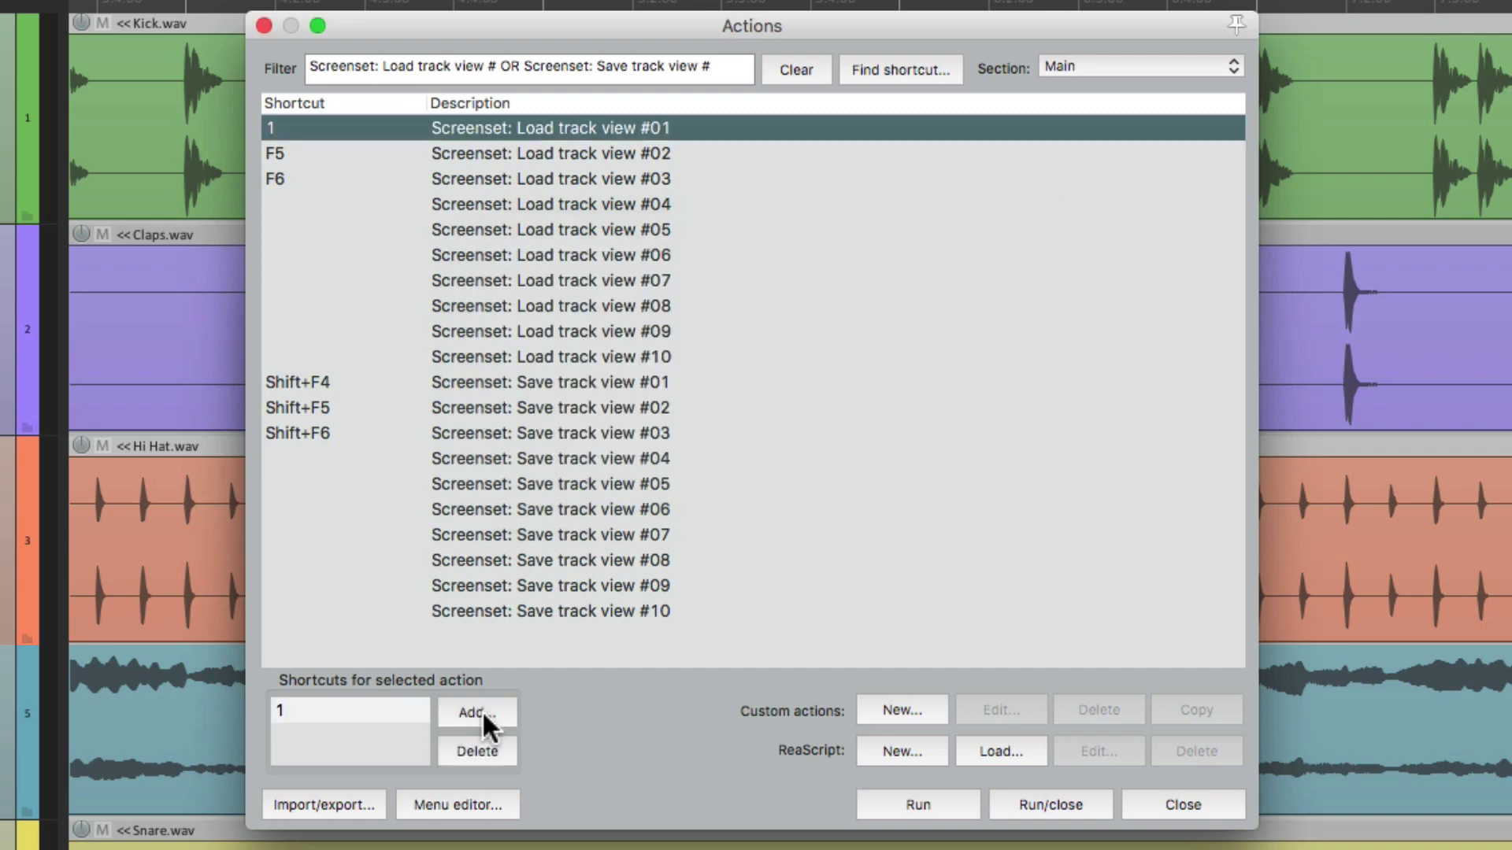
# Step: Rebind Load track view #02 from F5 to key 2
pyautogui.click(447, 154)
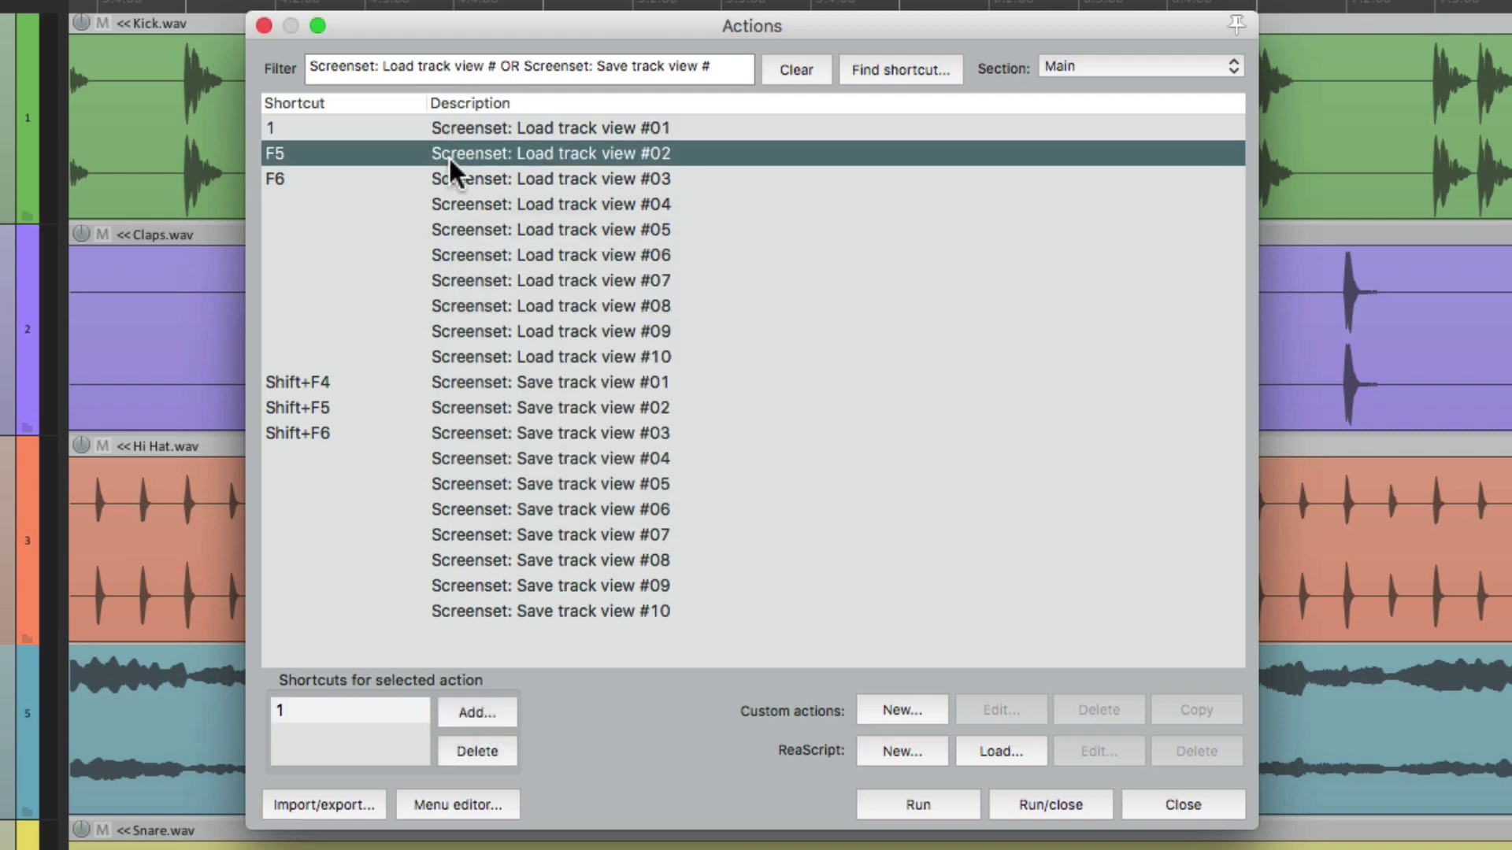
pyautogui.click(485, 751)
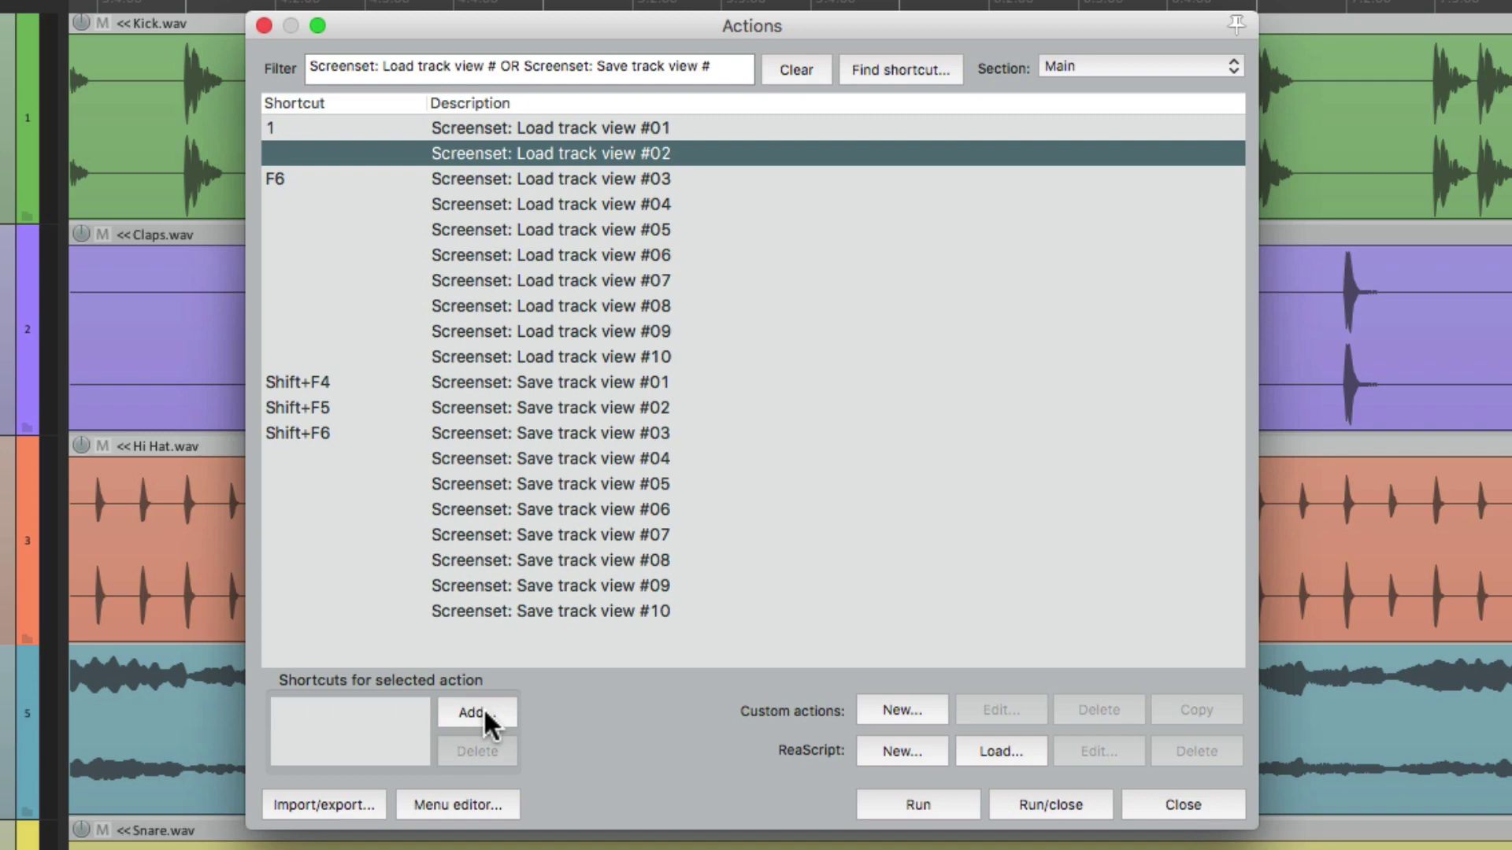
pyautogui.click(483, 712)
pyautogui.press('2')
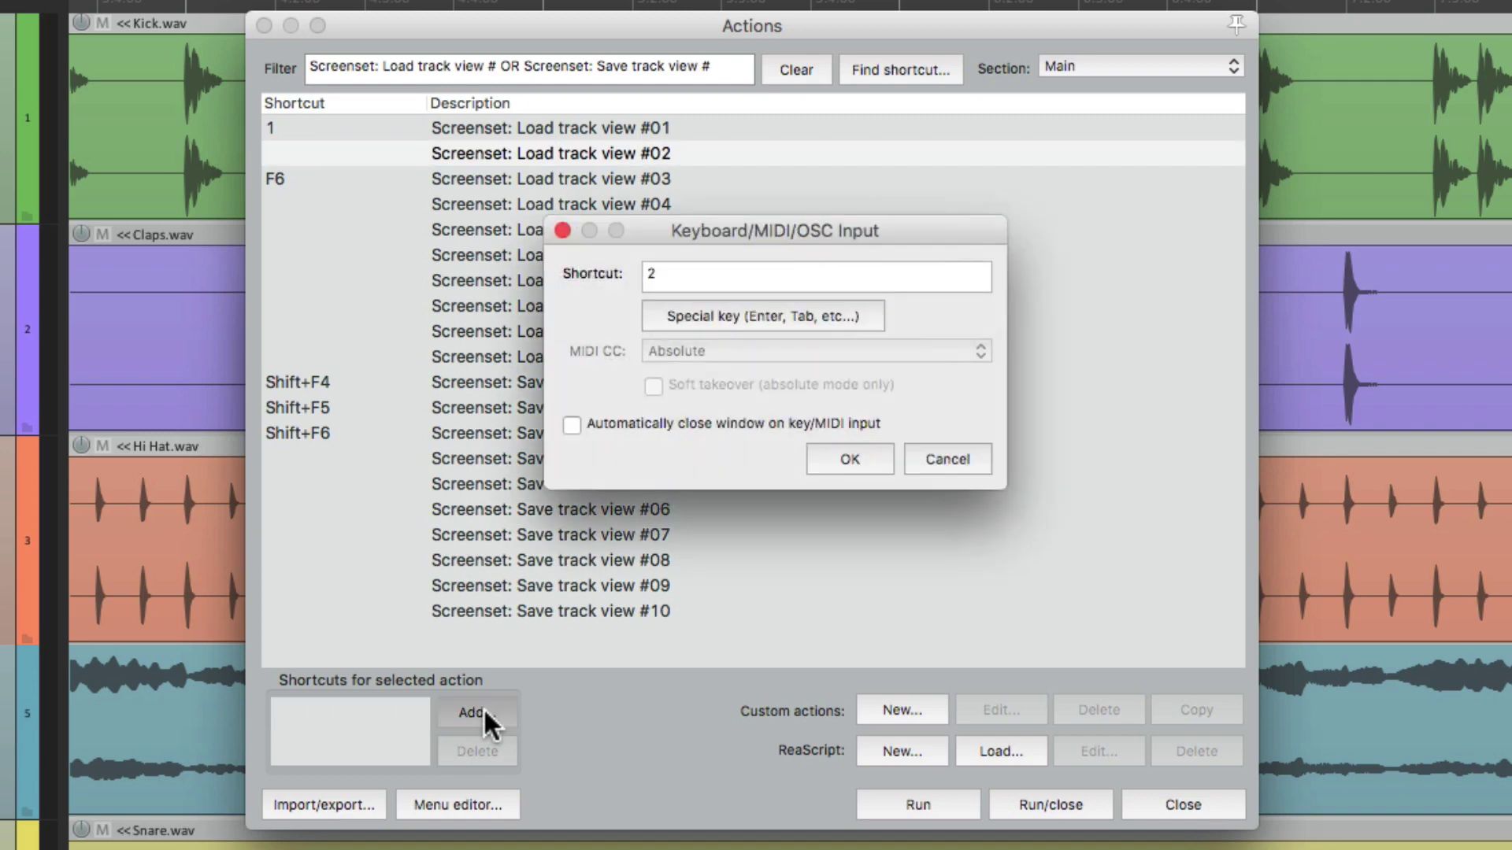
pyautogui.press('Return')
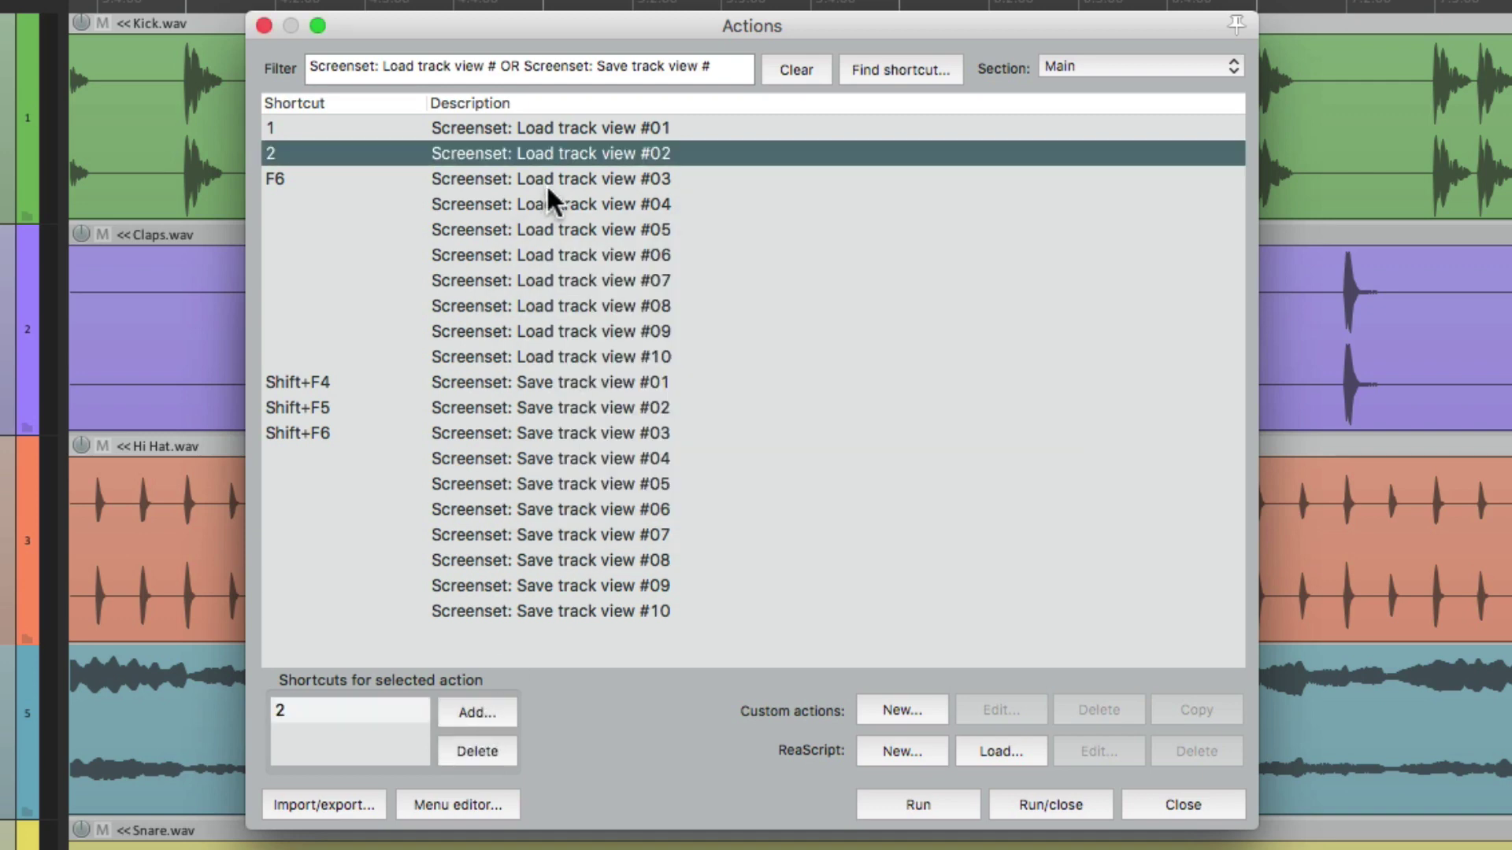
# Step: Rebind Load track view #03 from F6 to key 3
pyautogui.click(545, 183)
pyautogui.click(480, 748)
pyautogui.click(482, 712)
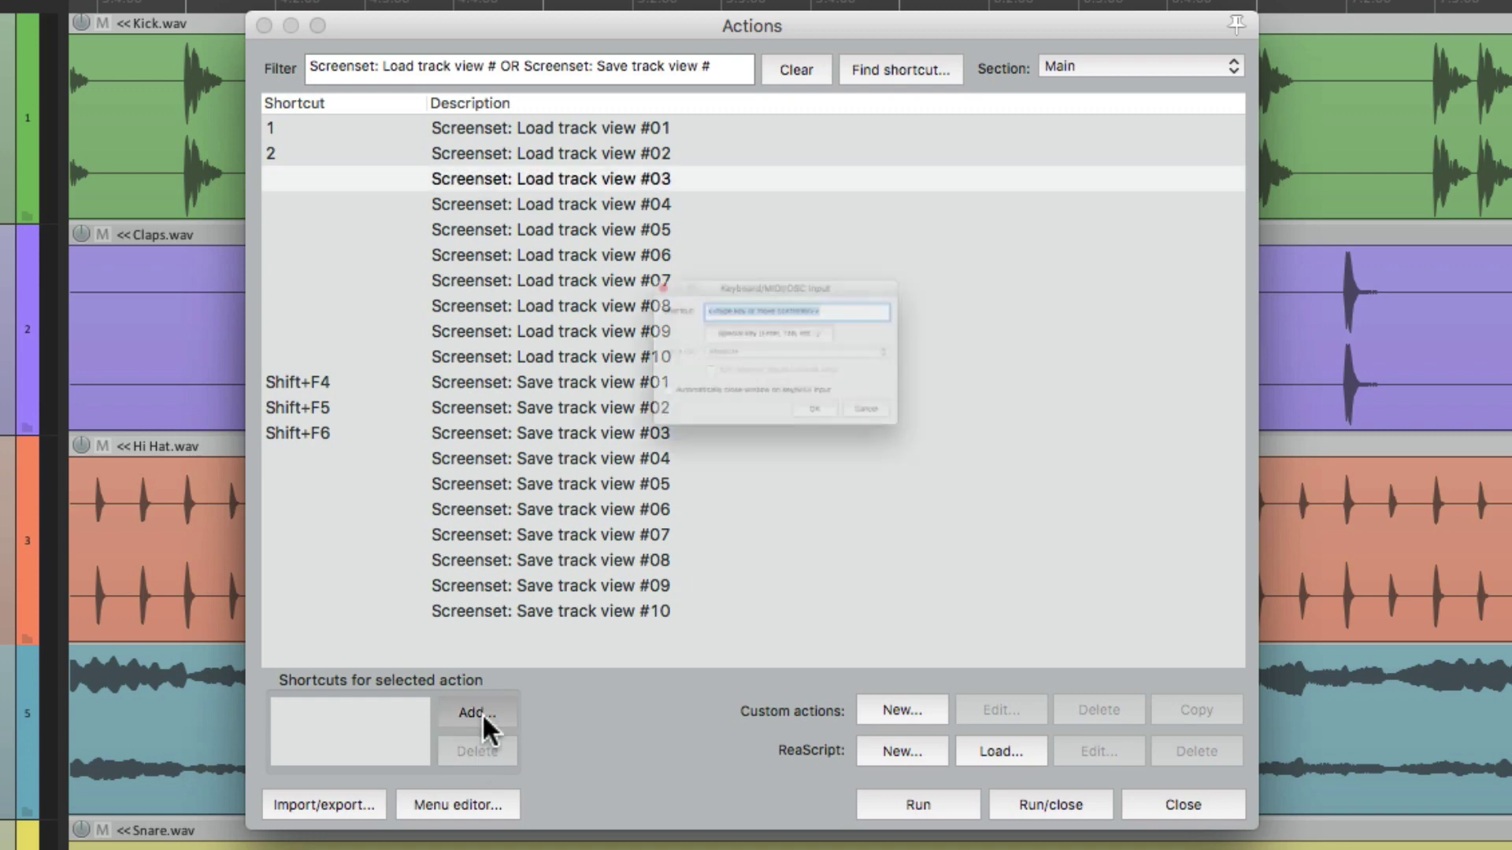
pyautogui.press('3')
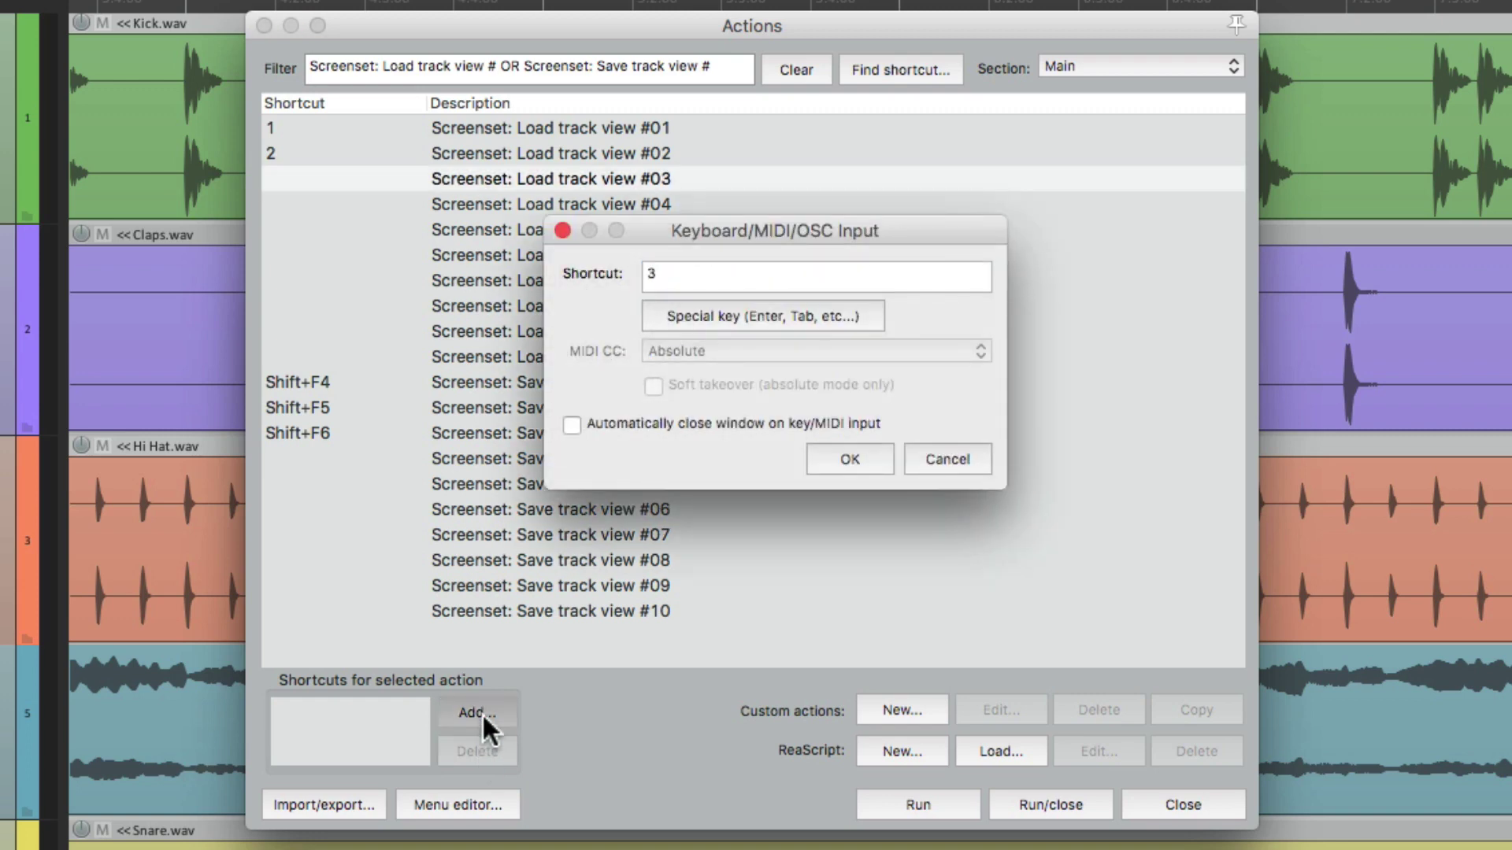
pyautogui.press('Return')
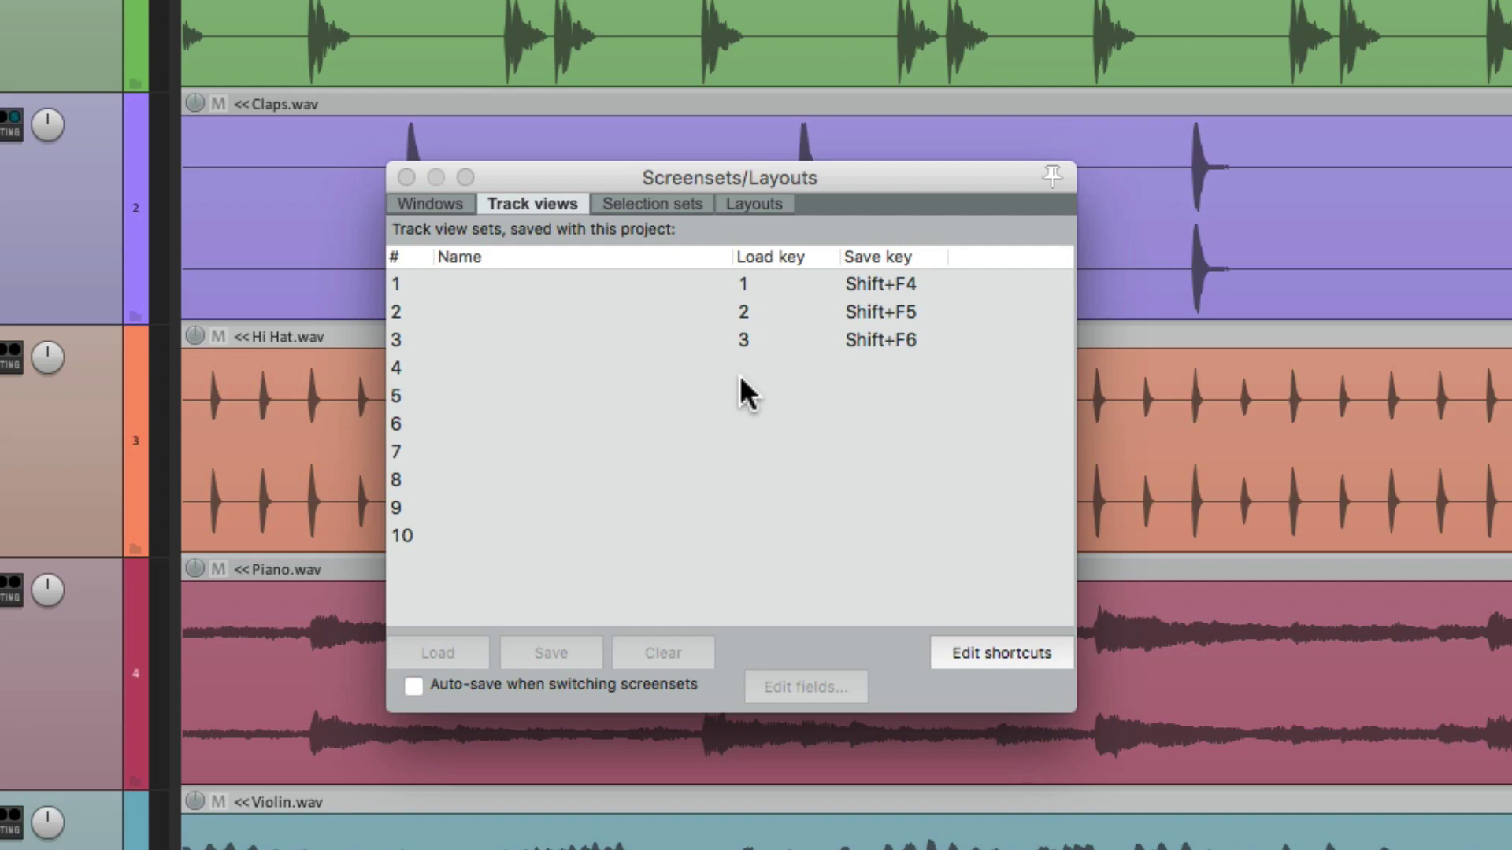
# Step: Save track view slot 1 as 'Default', keeping horizontal zoom as its only stored item
pyautogui.click(559, 282)
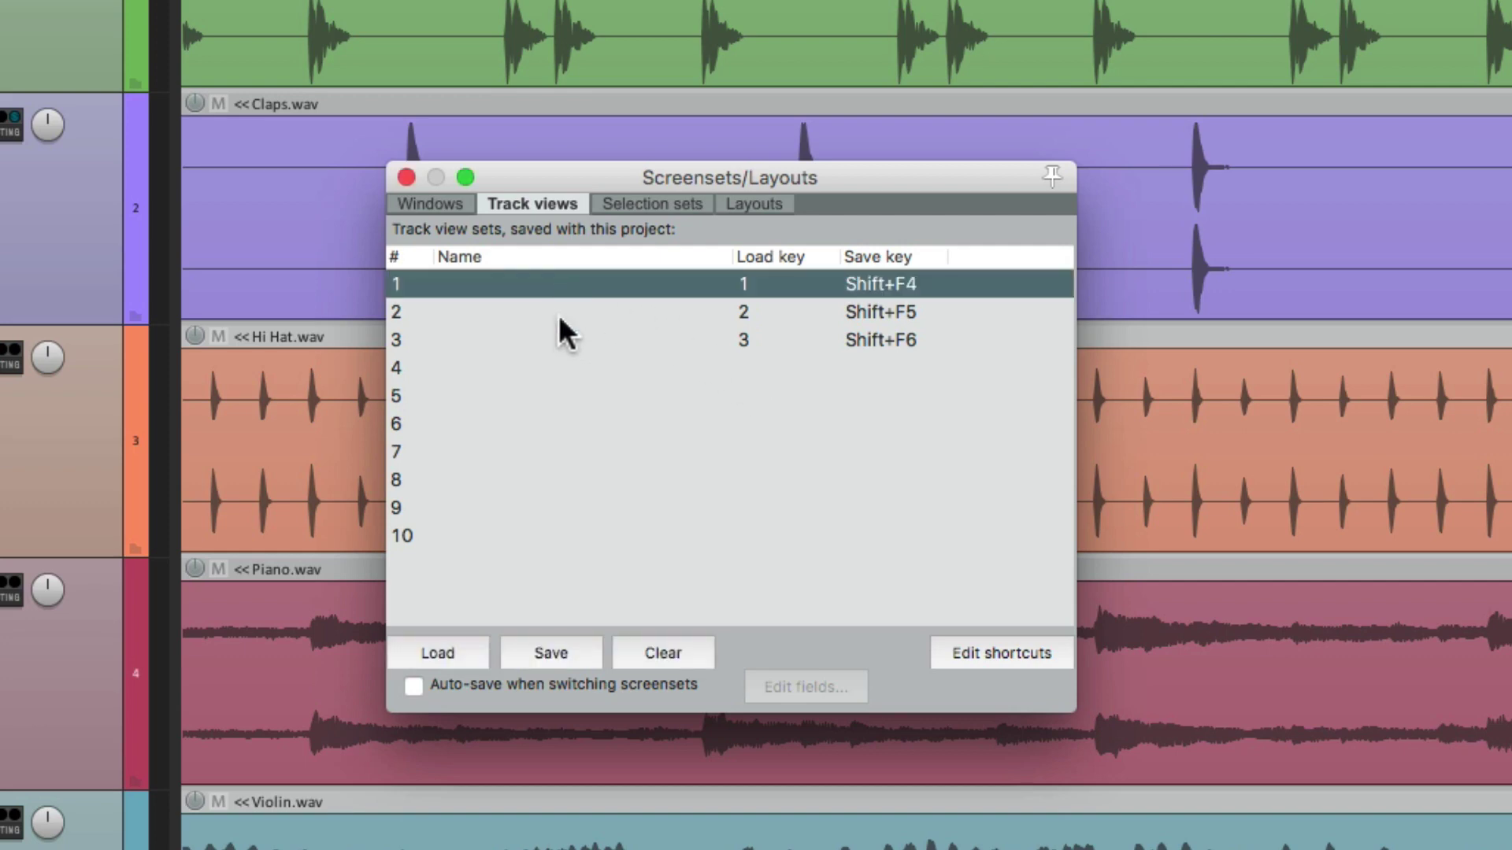
pyautogui.click(557, 654)
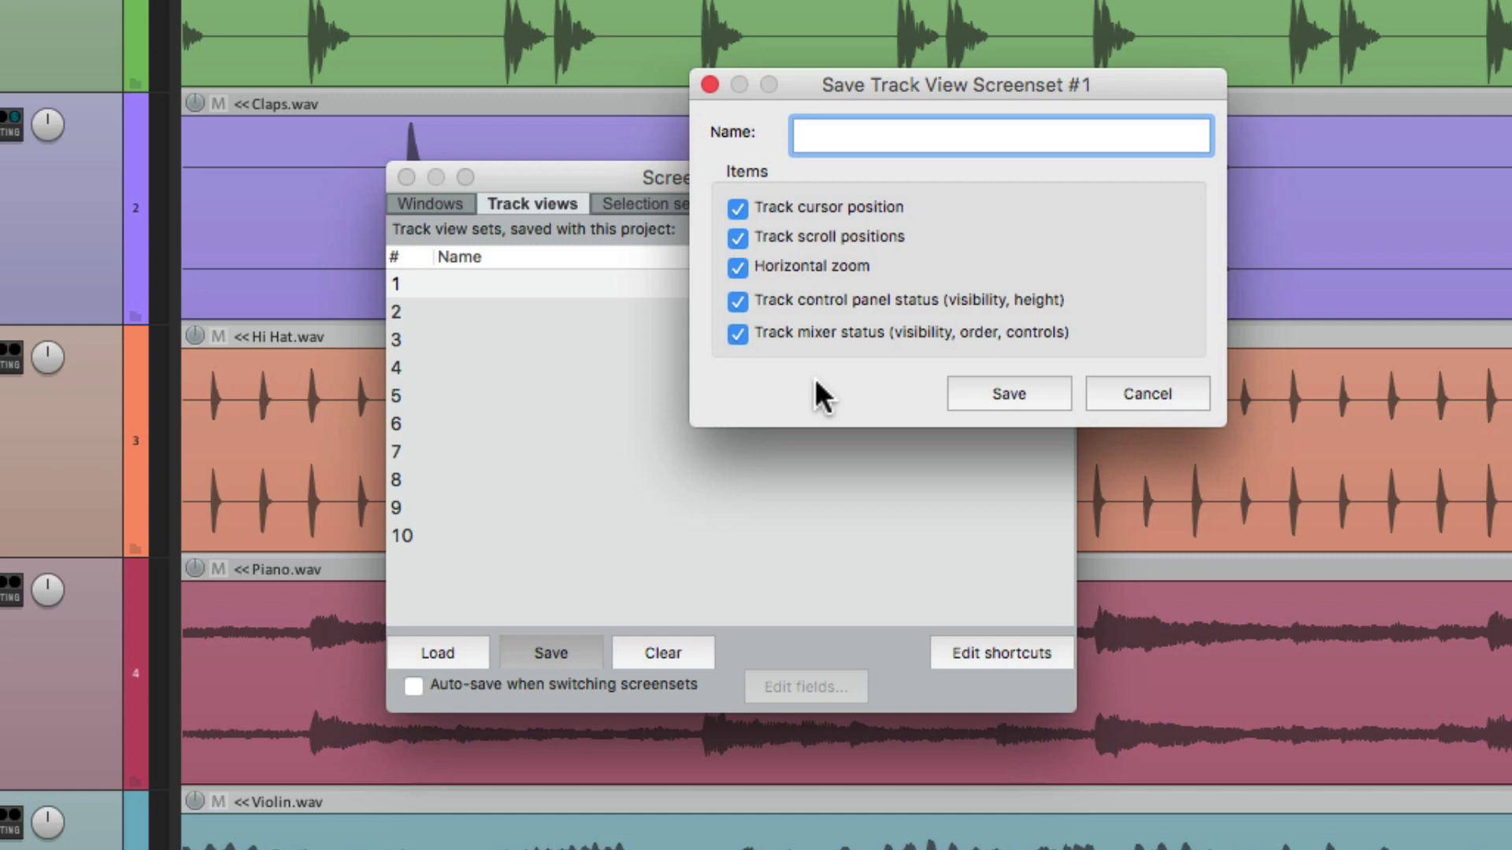
pyautogui.write('Default')
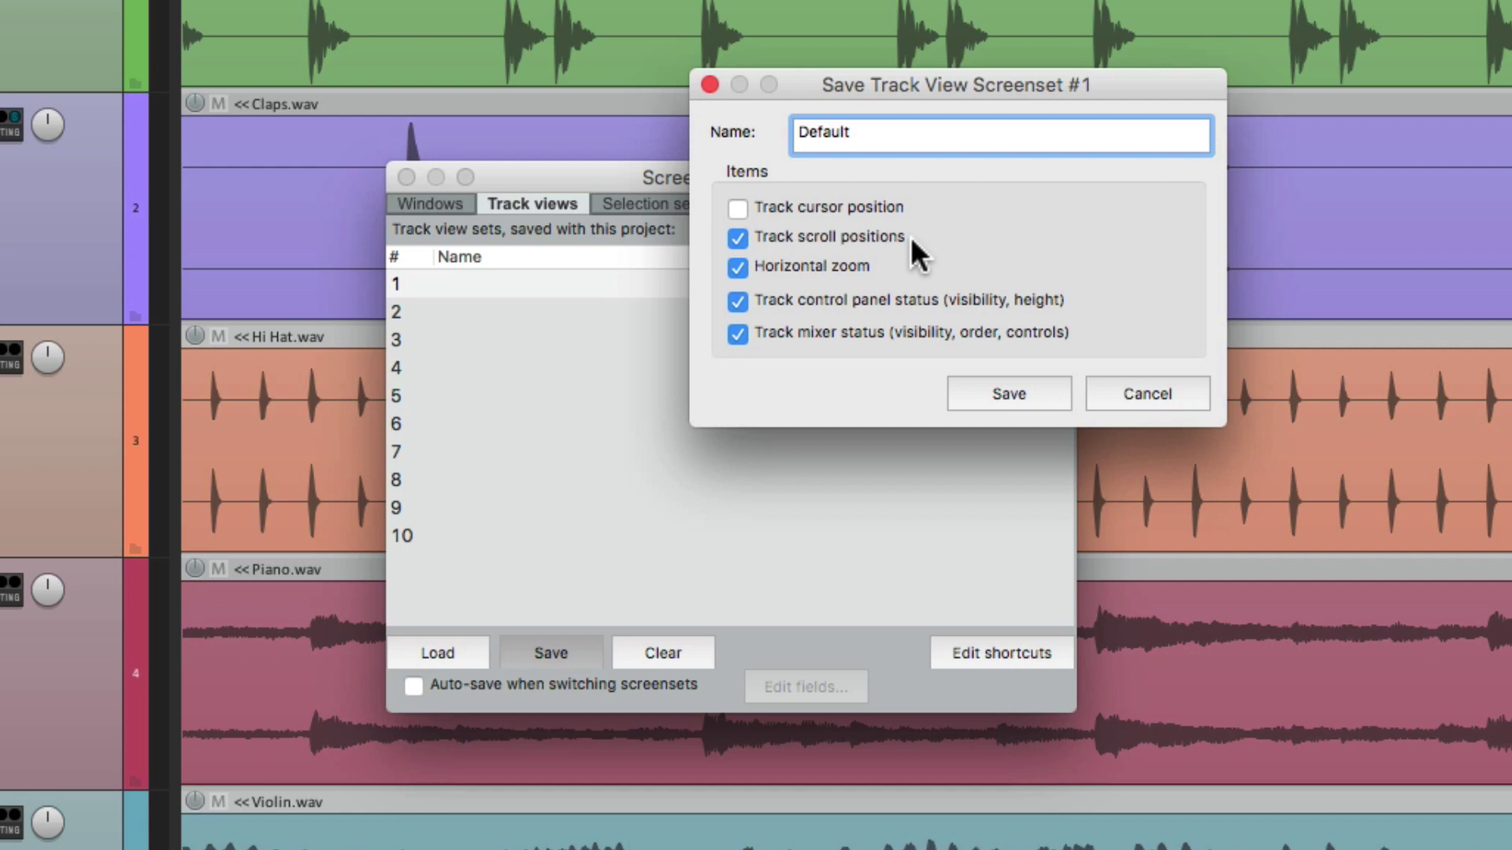
pyautogui.click(738, 238)
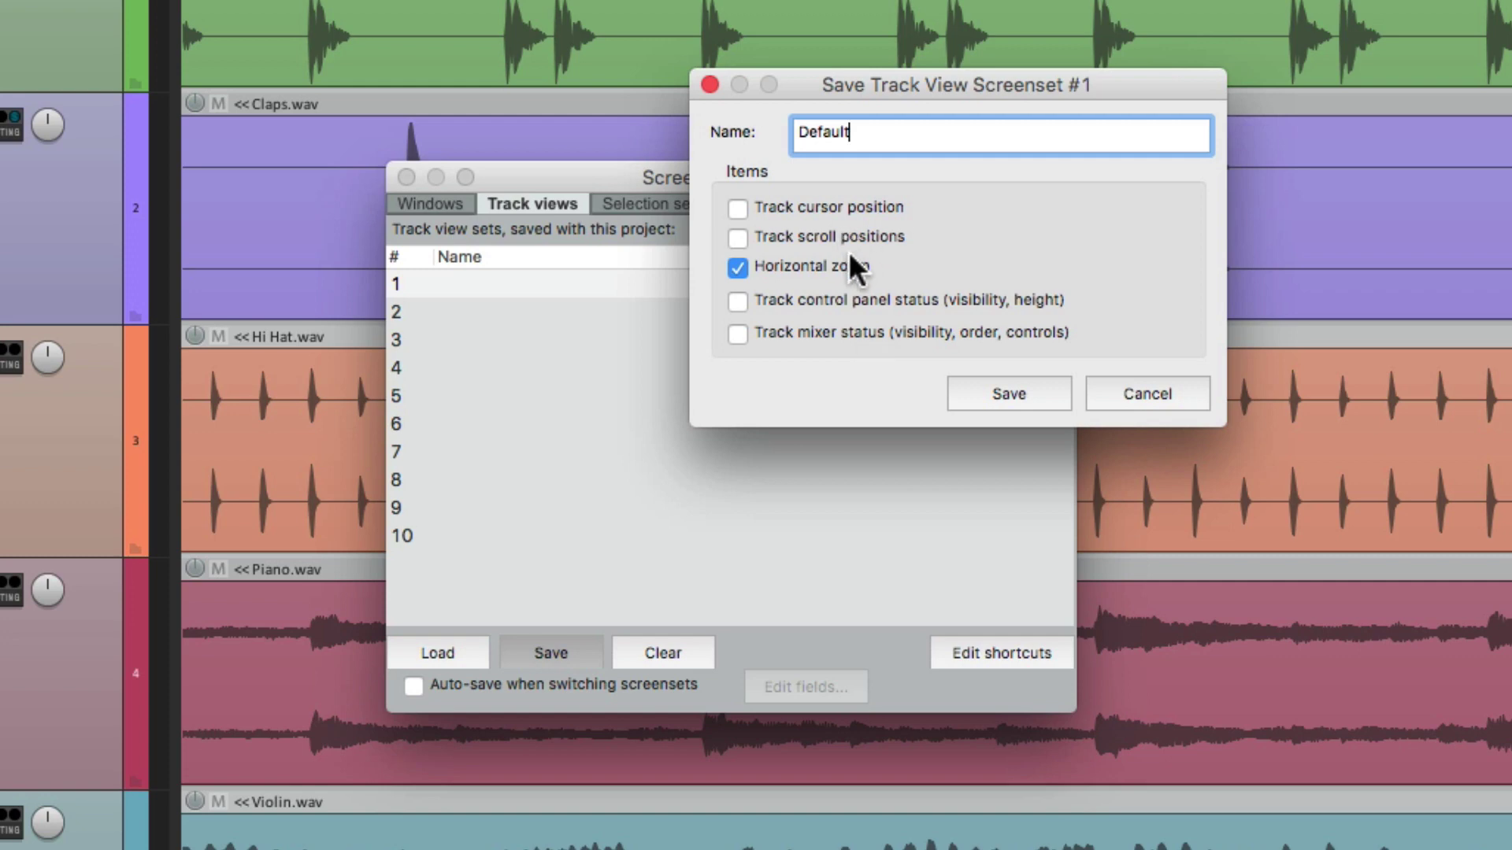
pyautogui.click(992, 383)
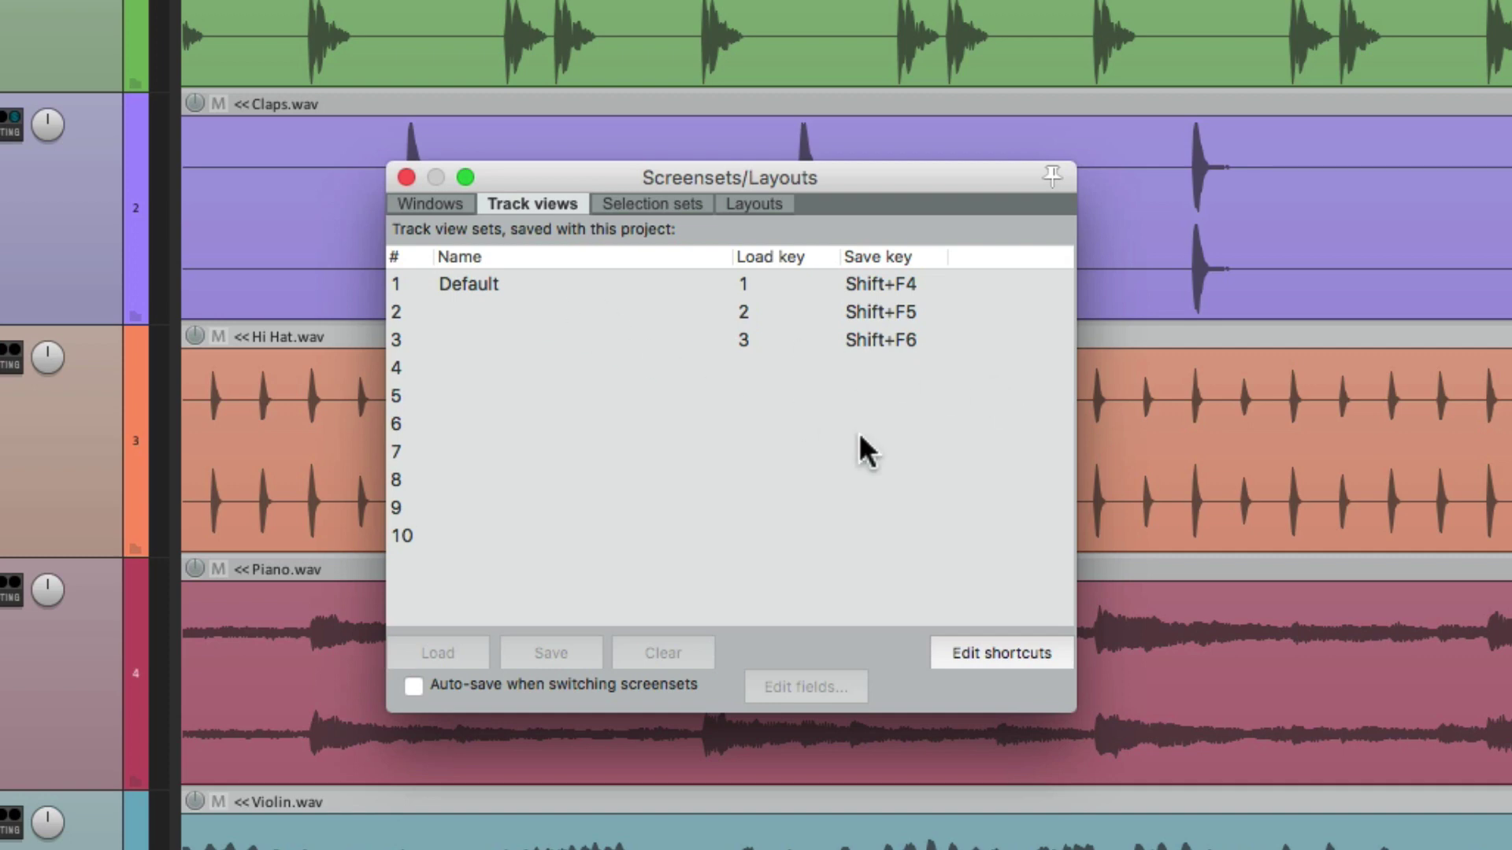
# Step: Close the screensets window and try zoom levels with the mouse wheel on the six tracks
pyautogui.press('Escape')
pyautogui.scroll(6, 800, 264)
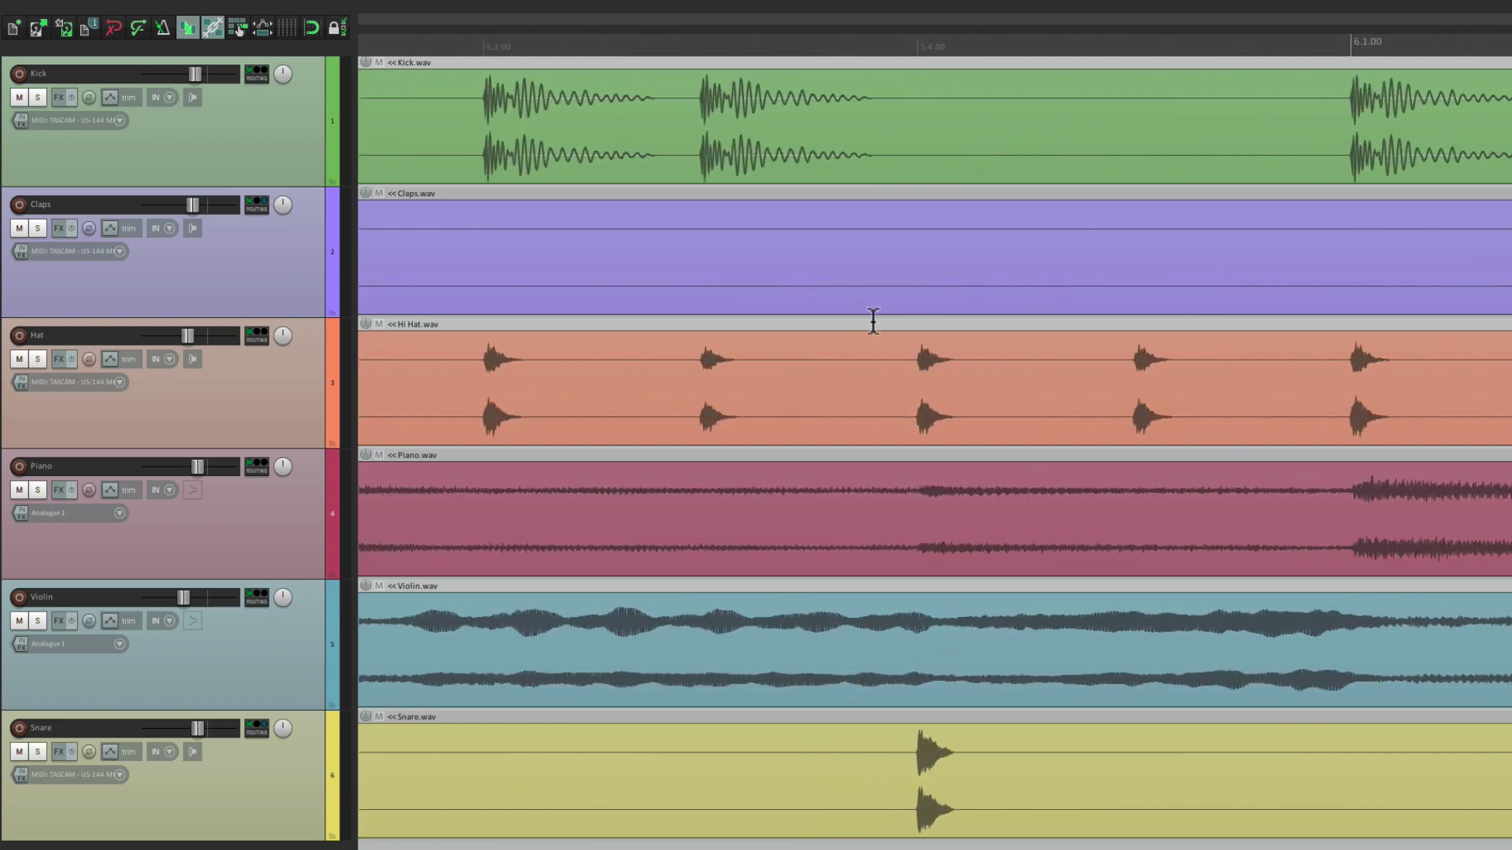
pyautogui.scroll(-6, 873, 320)
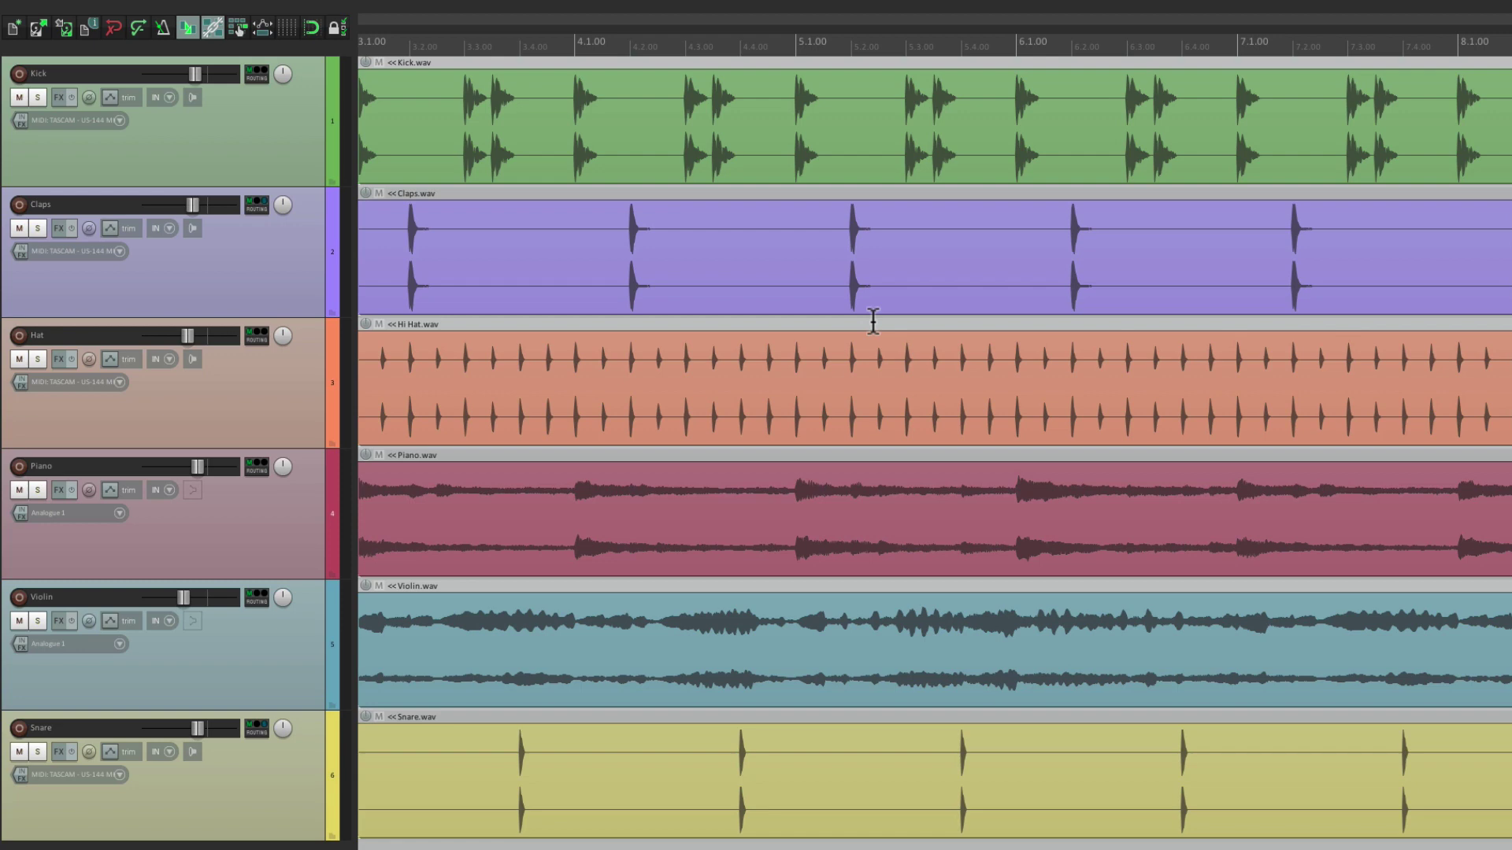
pyautogui.scroll(5, 867, 277)
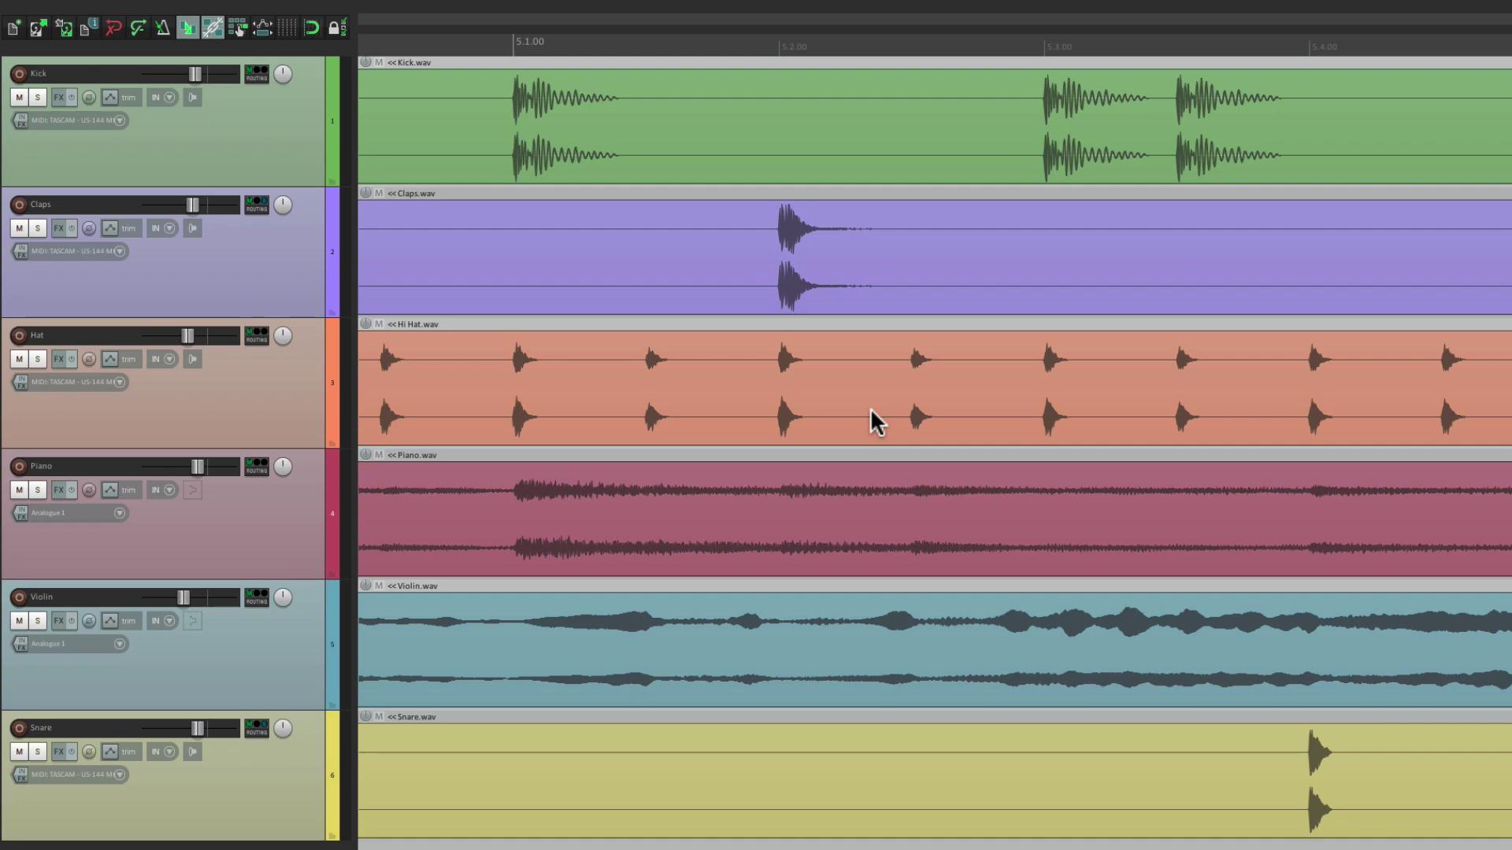
pyautogui.scroll(-5, 878, 421)
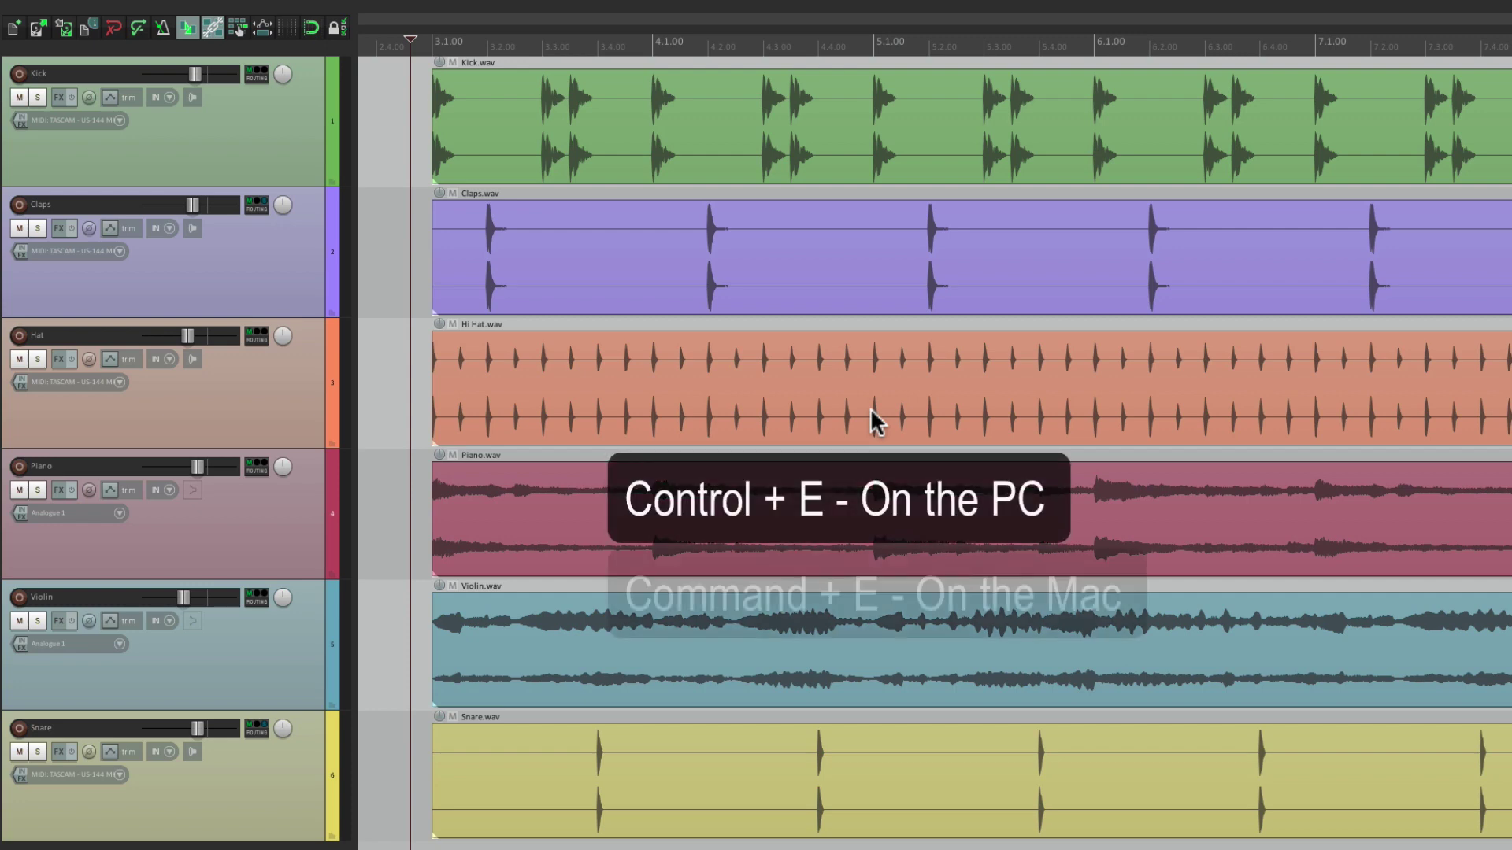
# Step: Zoom the timeline to a tighter horizontal level
pyautogui.press('super+e')
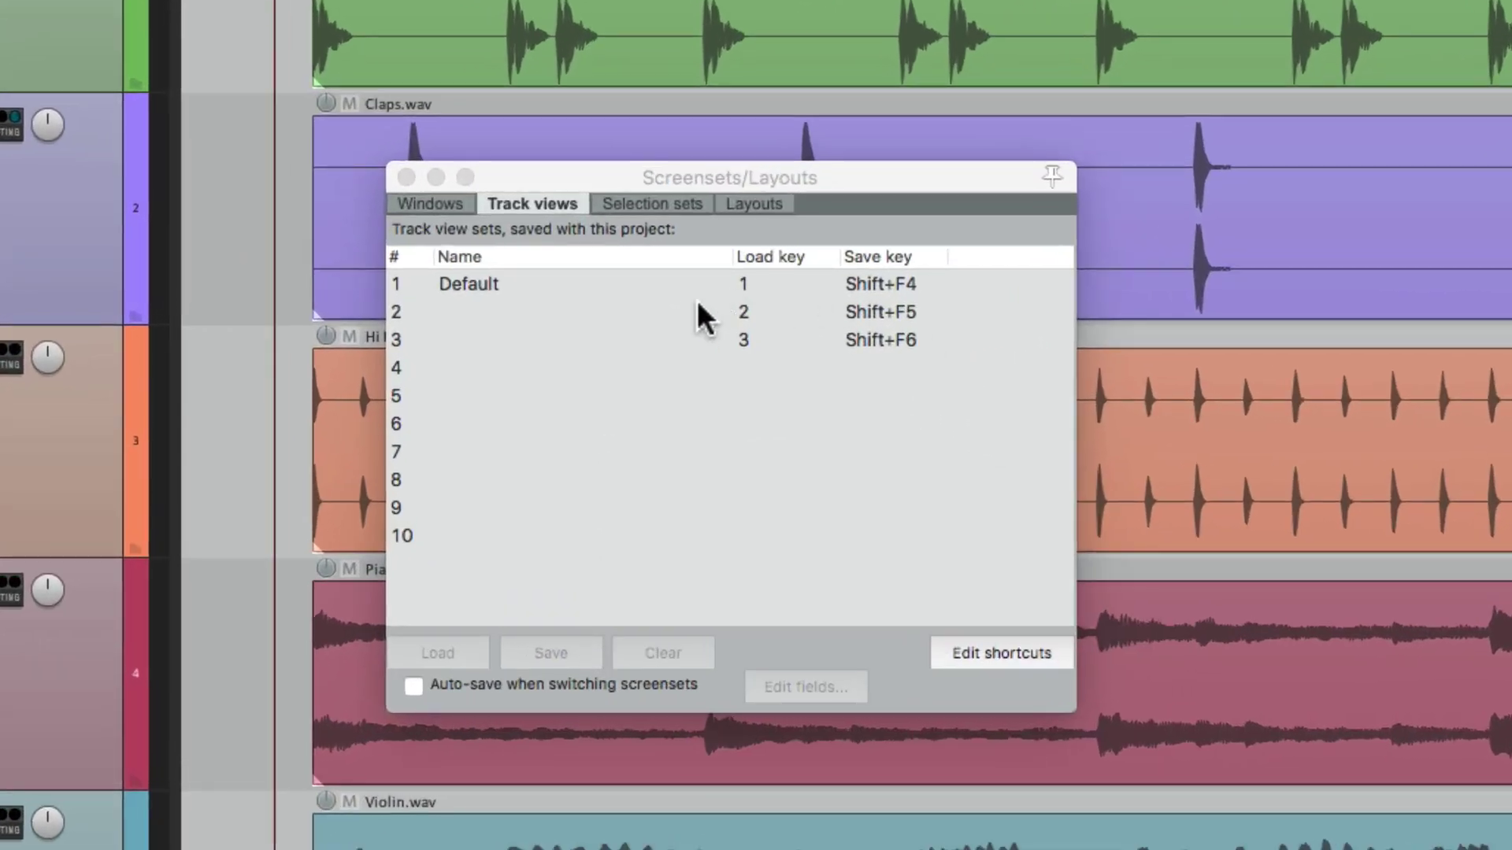
pyautogui.press('super+e')
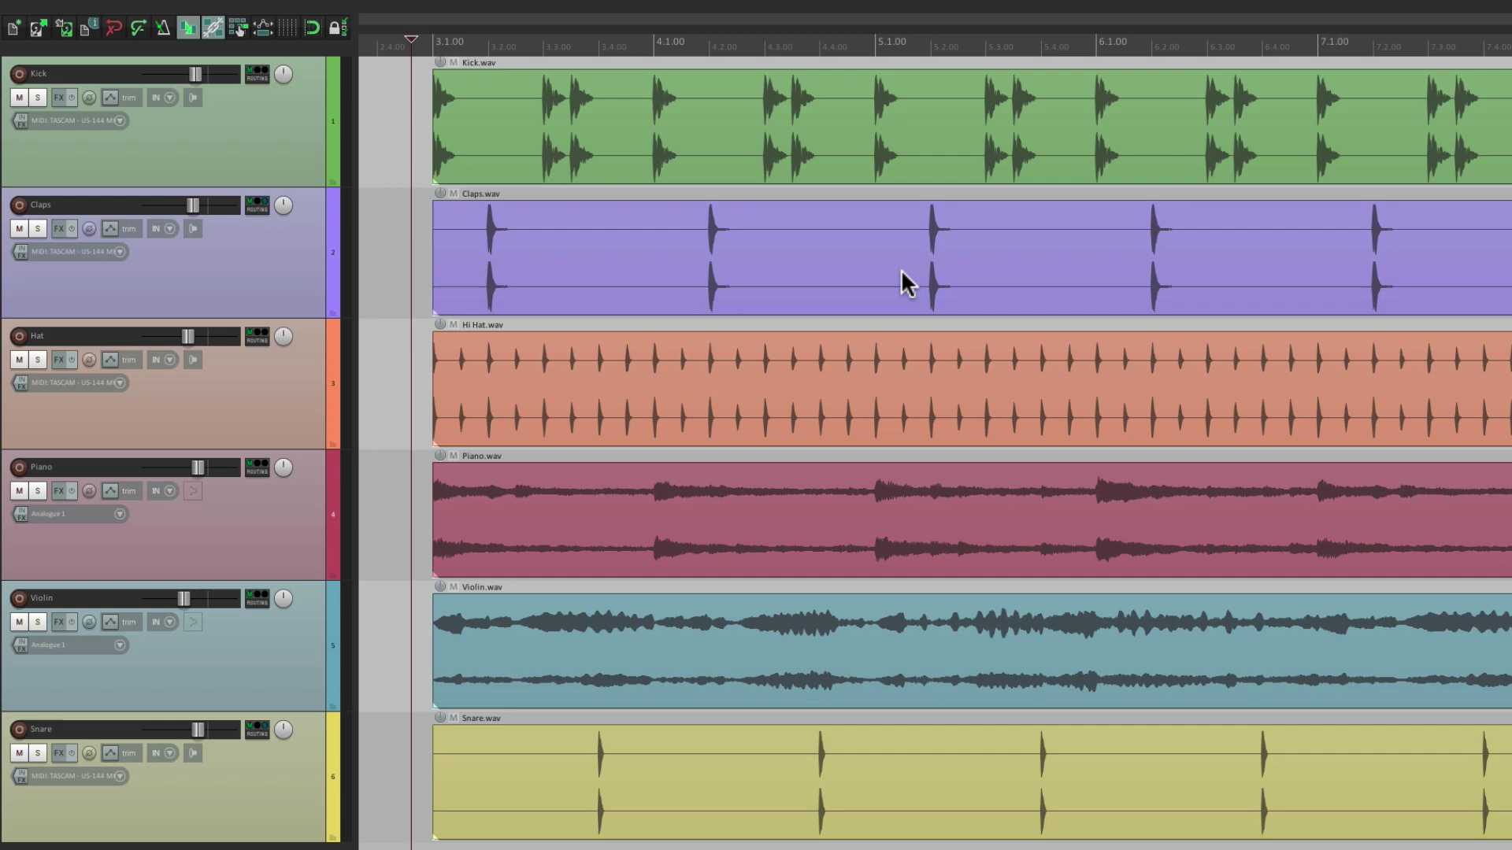
pyautogui.scroll(5, 905, 282)
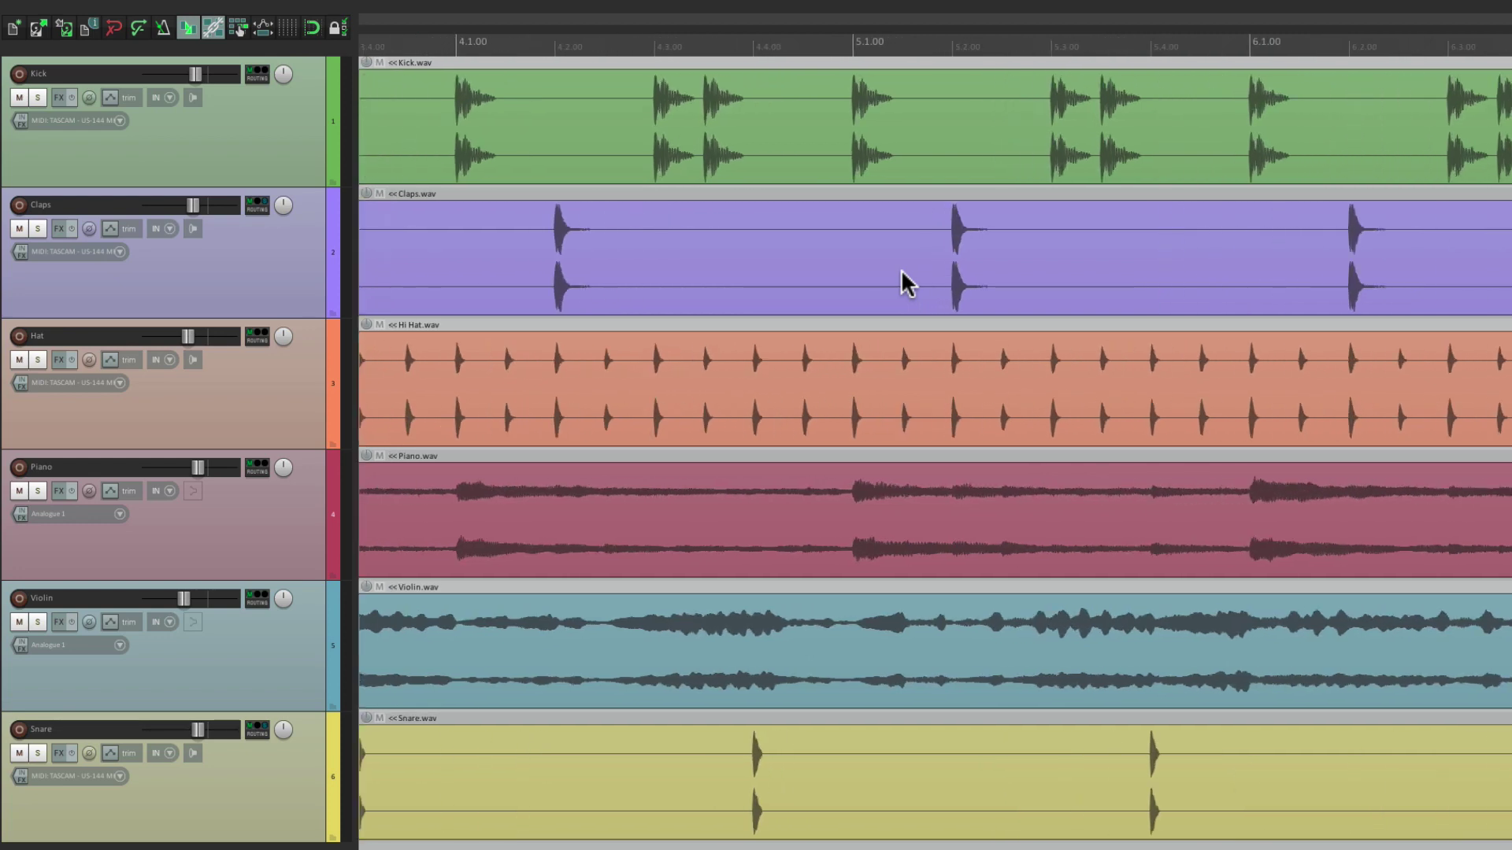
pyautogui.scroll(5, 844, 292)
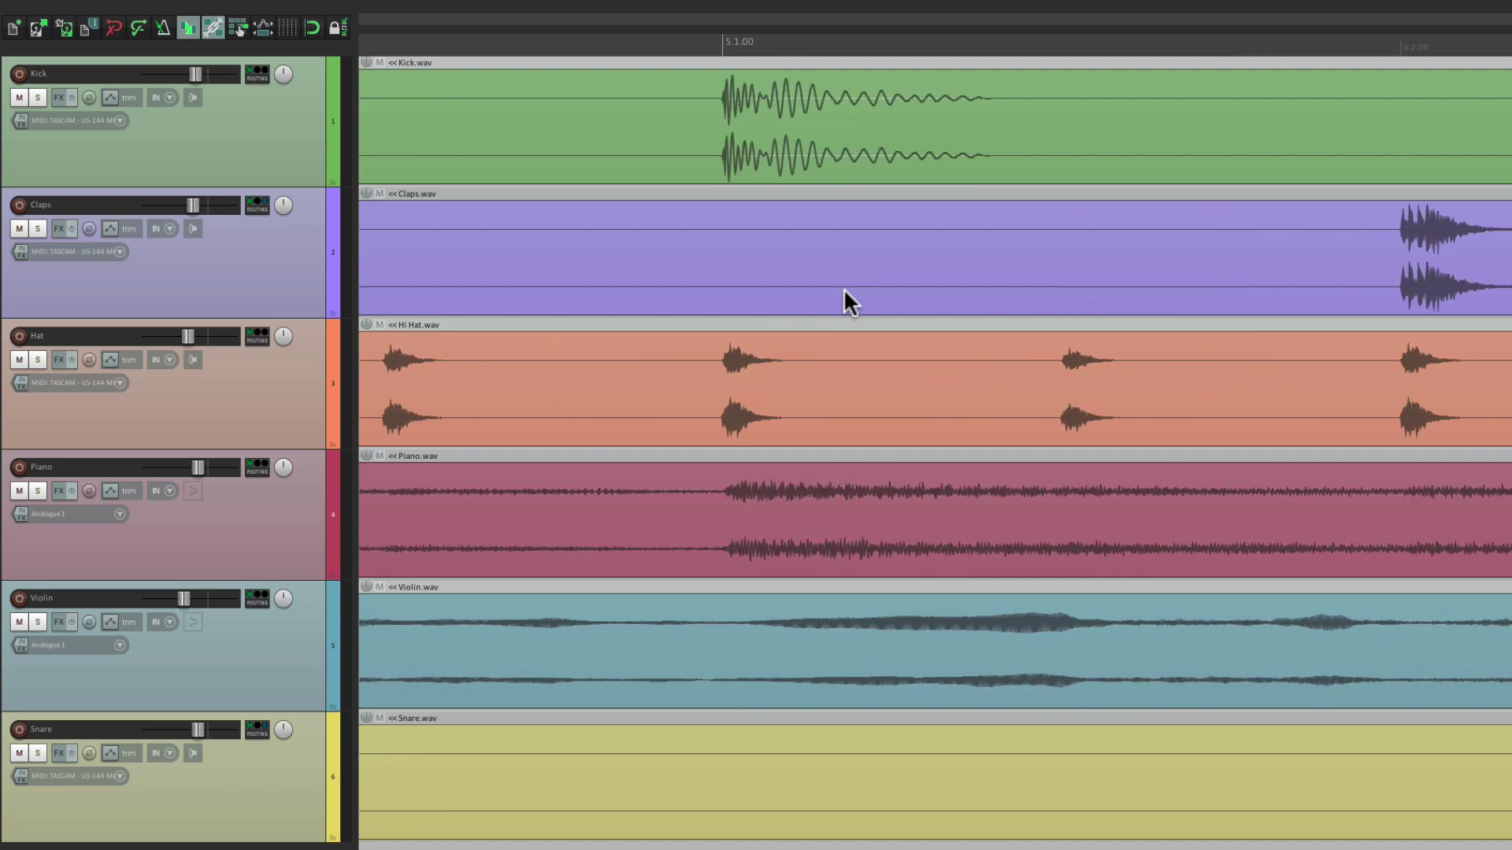
pyautogui.scroll(-2, 706, 205)
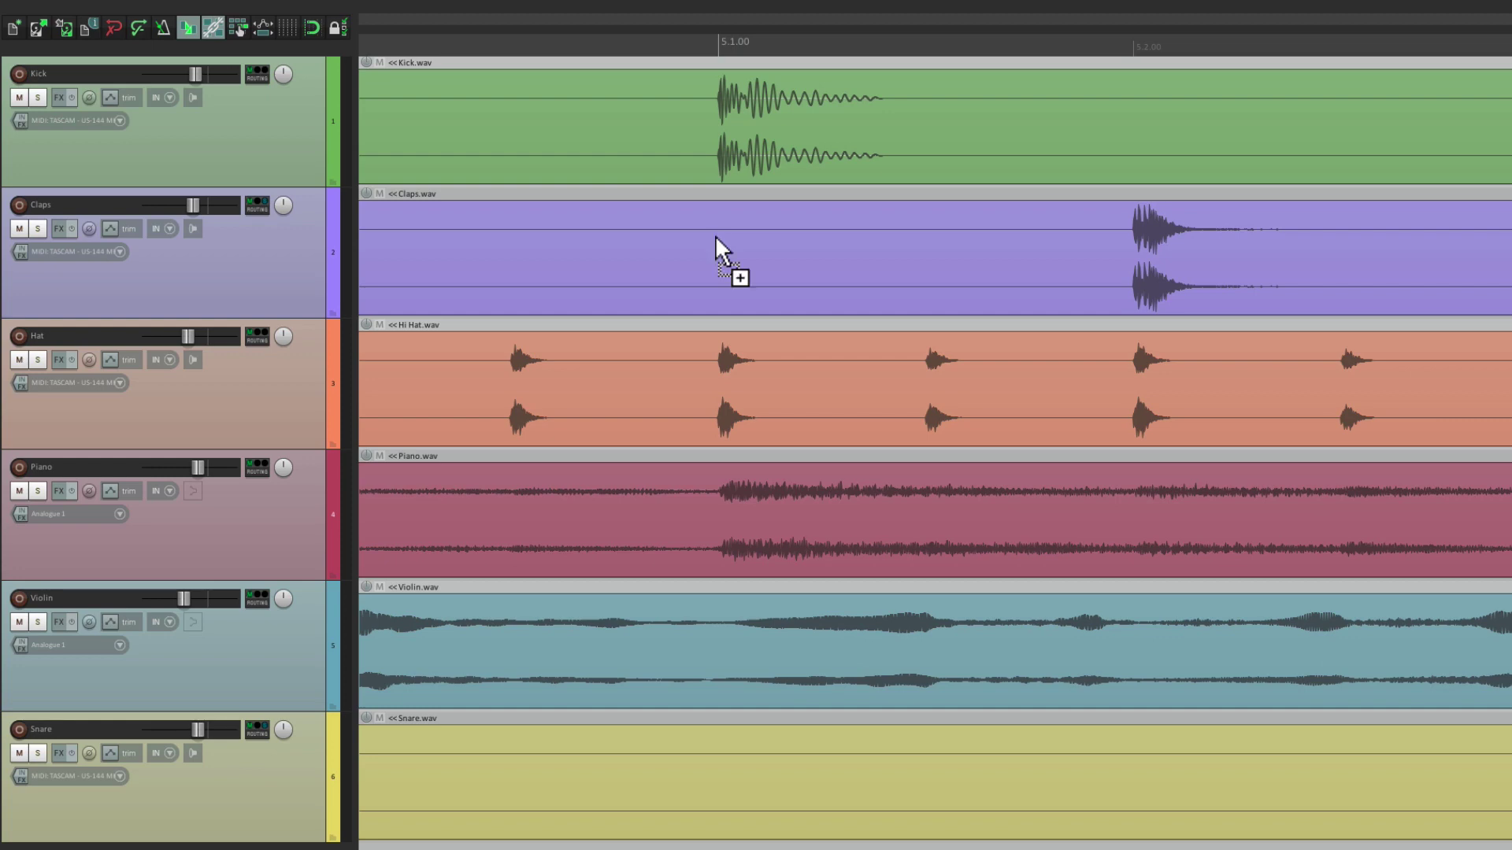
# Step: Save the current zoom into track view slot 2 named 'Closer'
pyautogui.press('super+e')
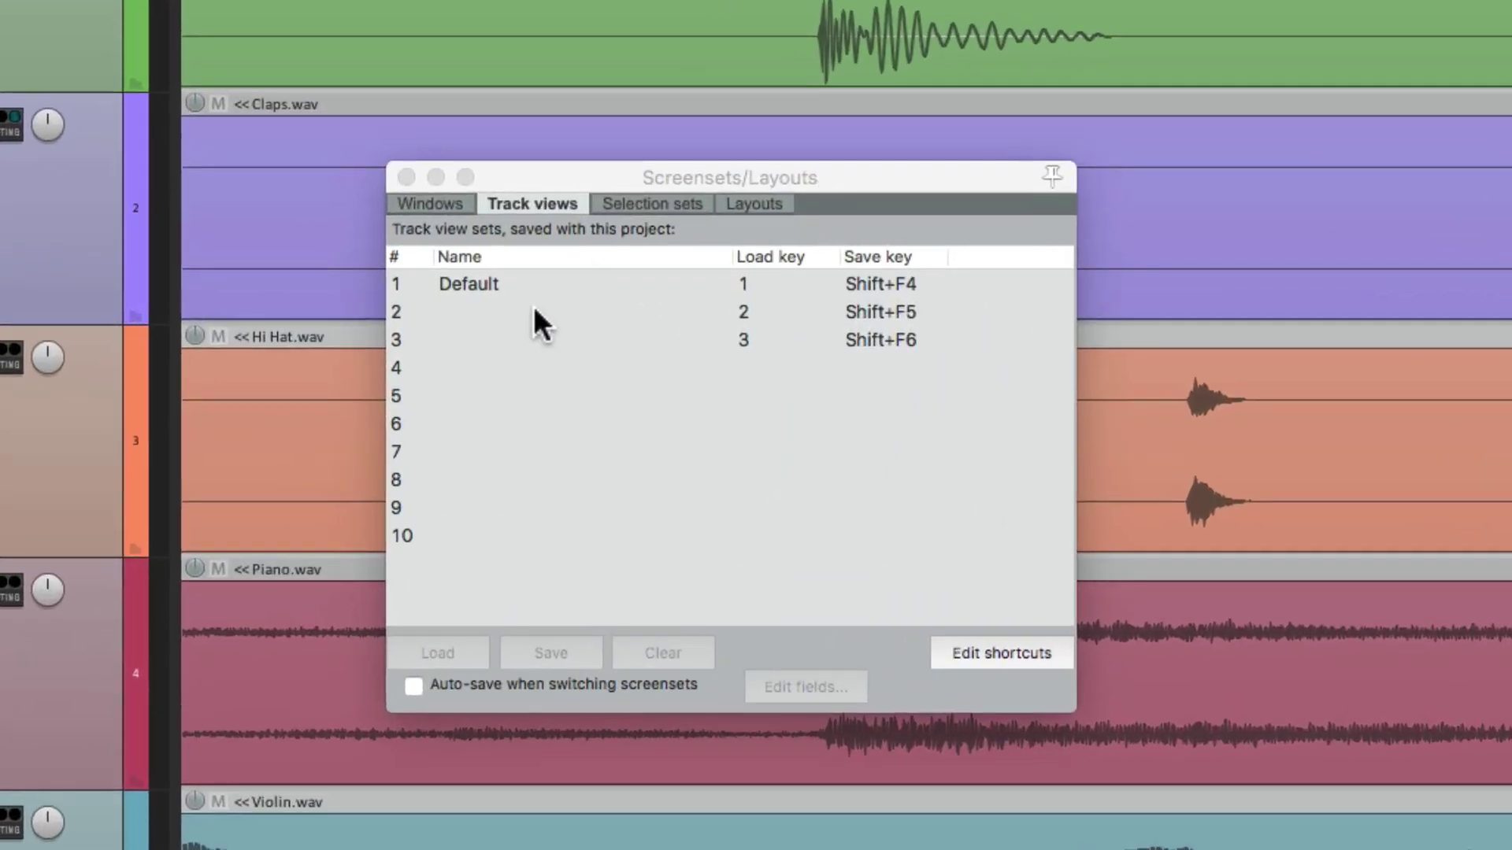
pyautogui.click(532, 313)
pyautogui.click(555, 655)
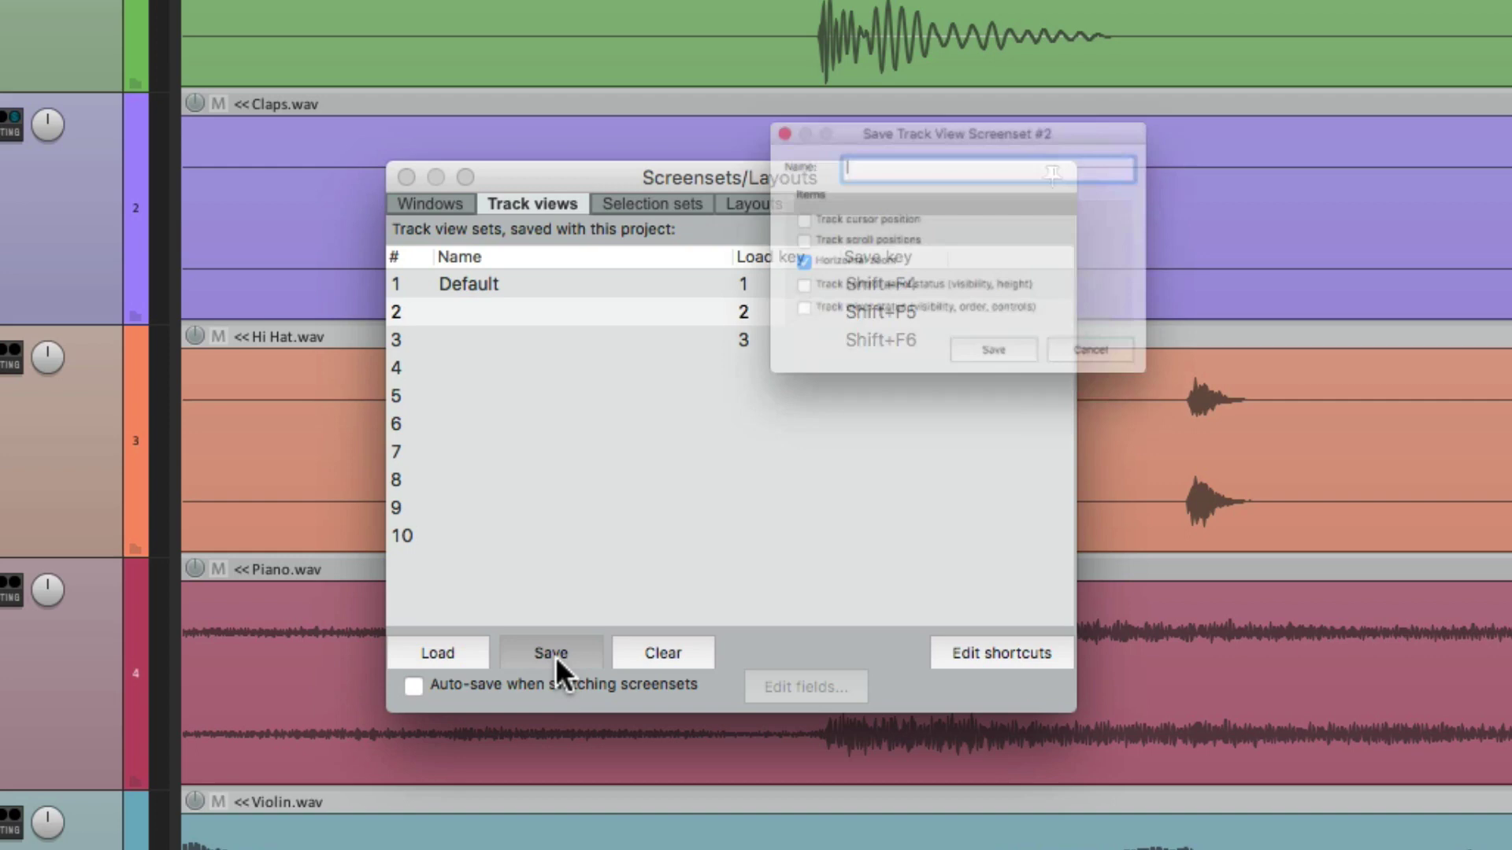
pyautogui.write('Closer')
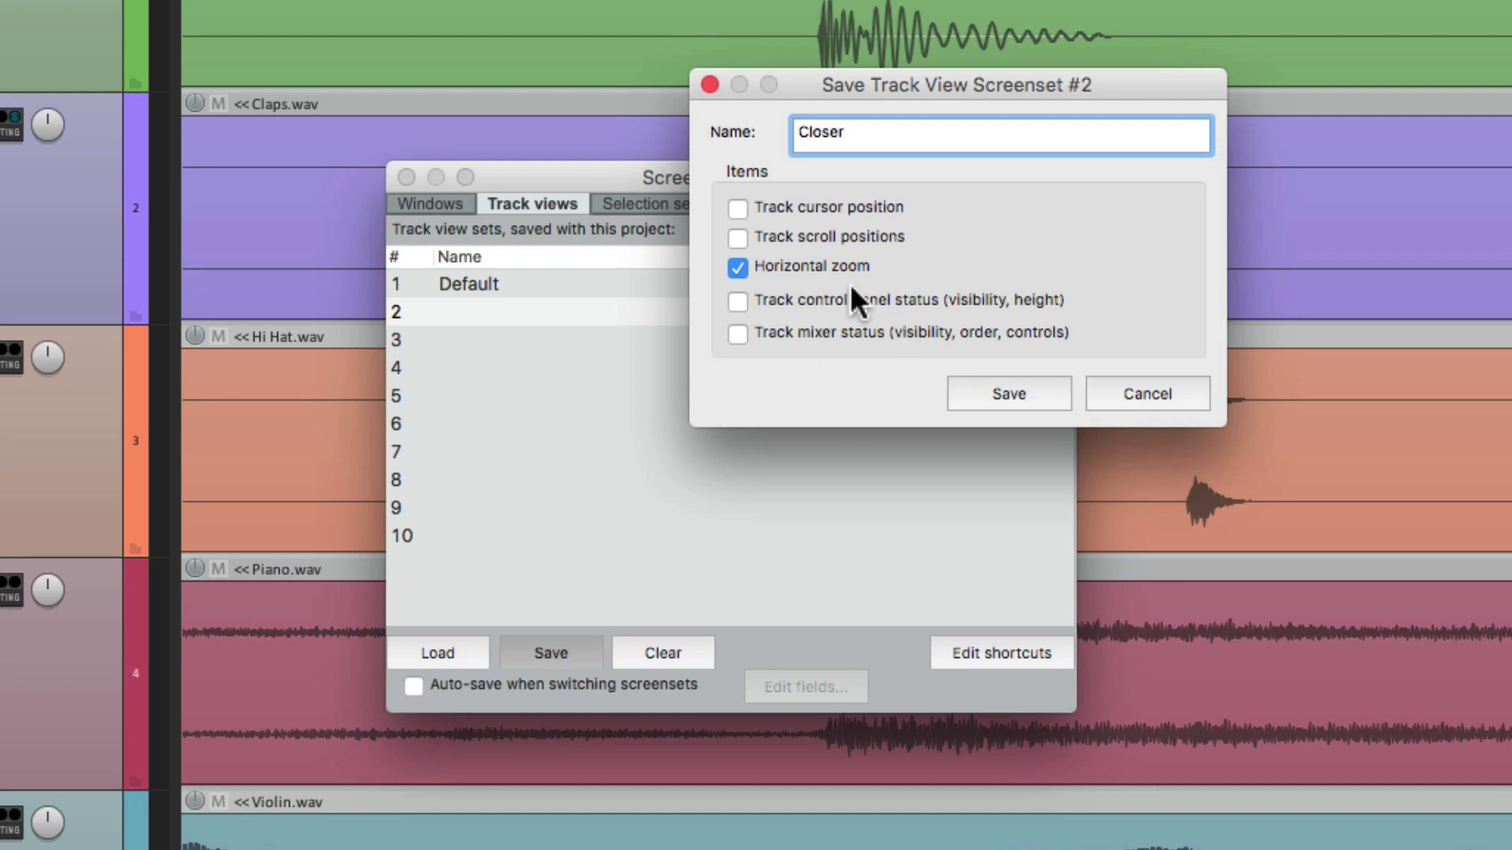
pyautogui.click(1010, 395)
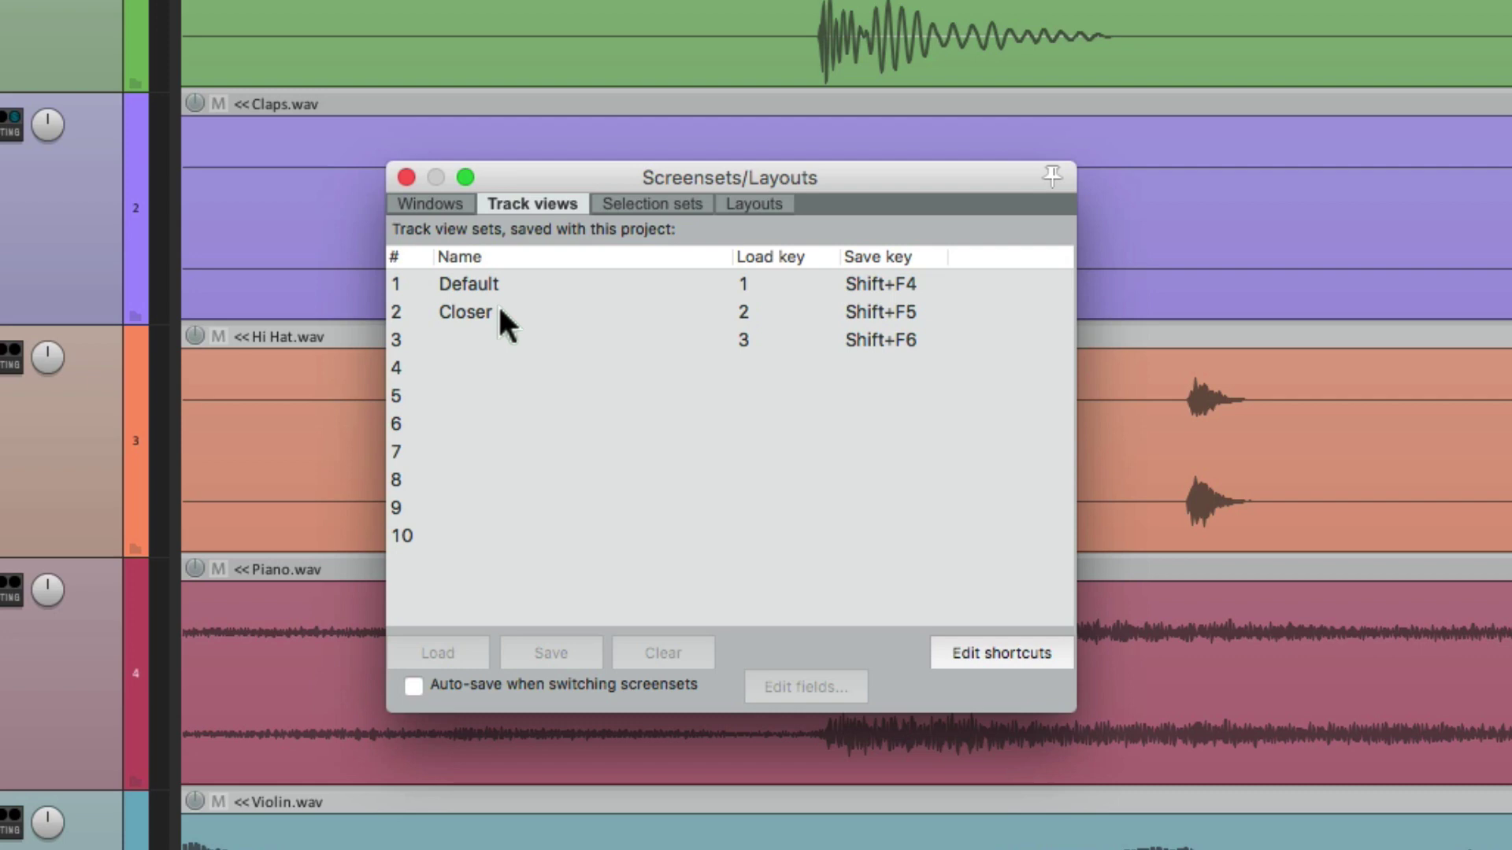
# Step: Close the screensets window, recall Default with key 1, then Closer with key 2
pyautogui.press('Escape')
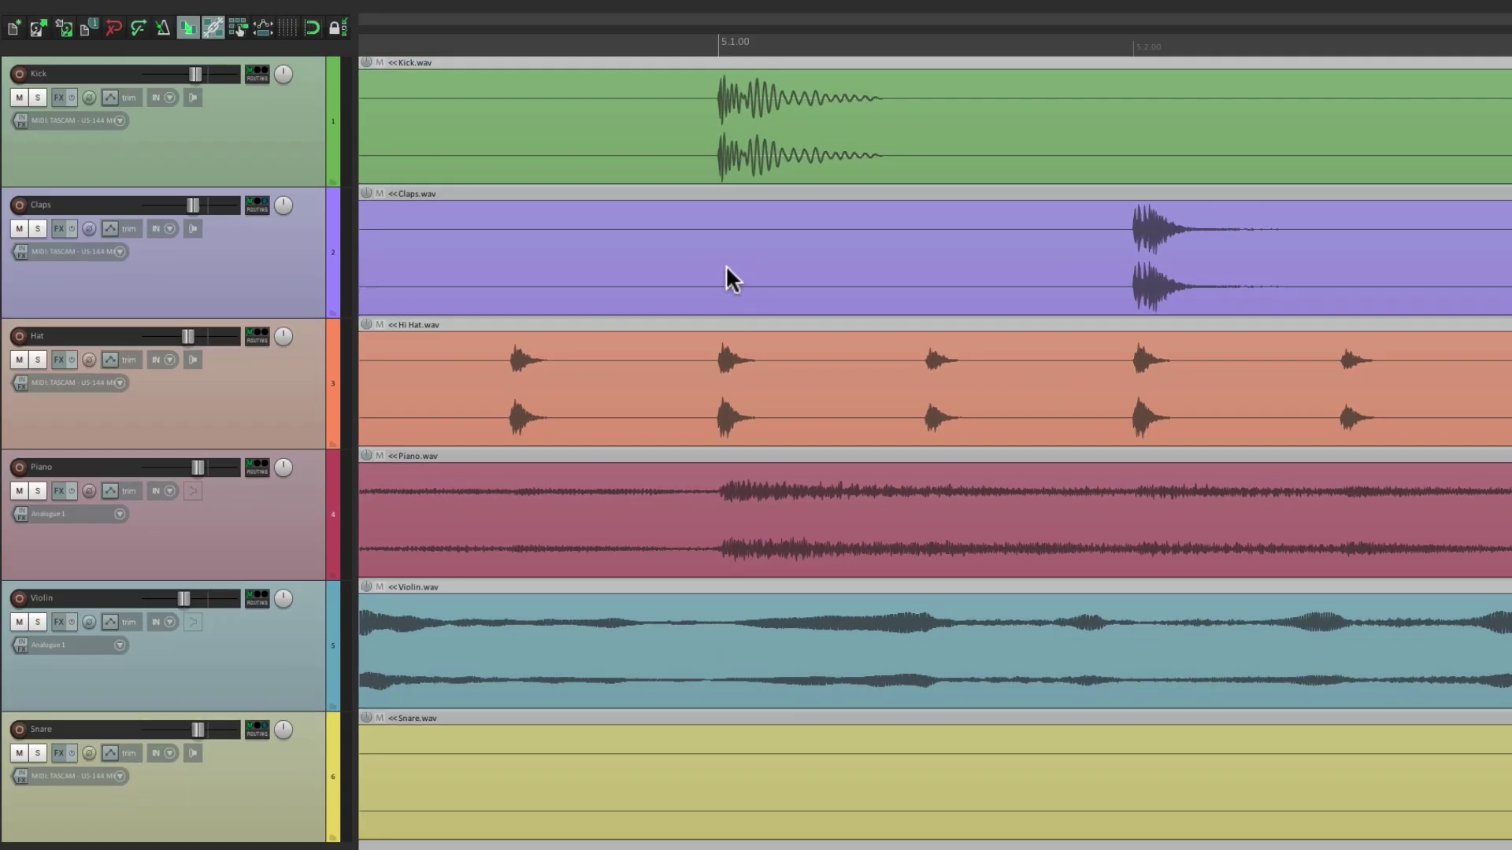
pyautogui.press('1')
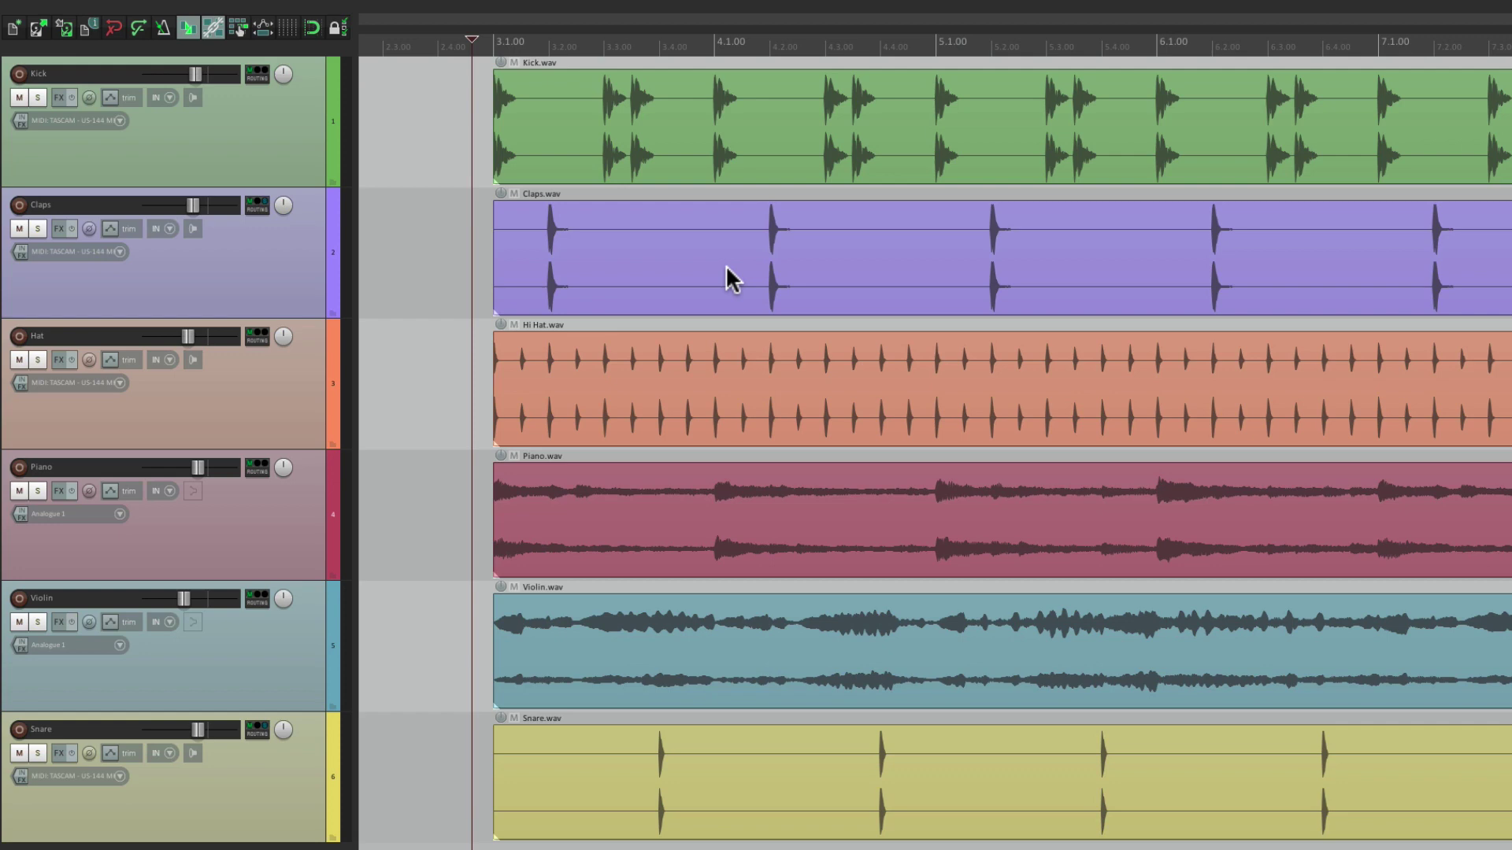
pyautogui.press('2')
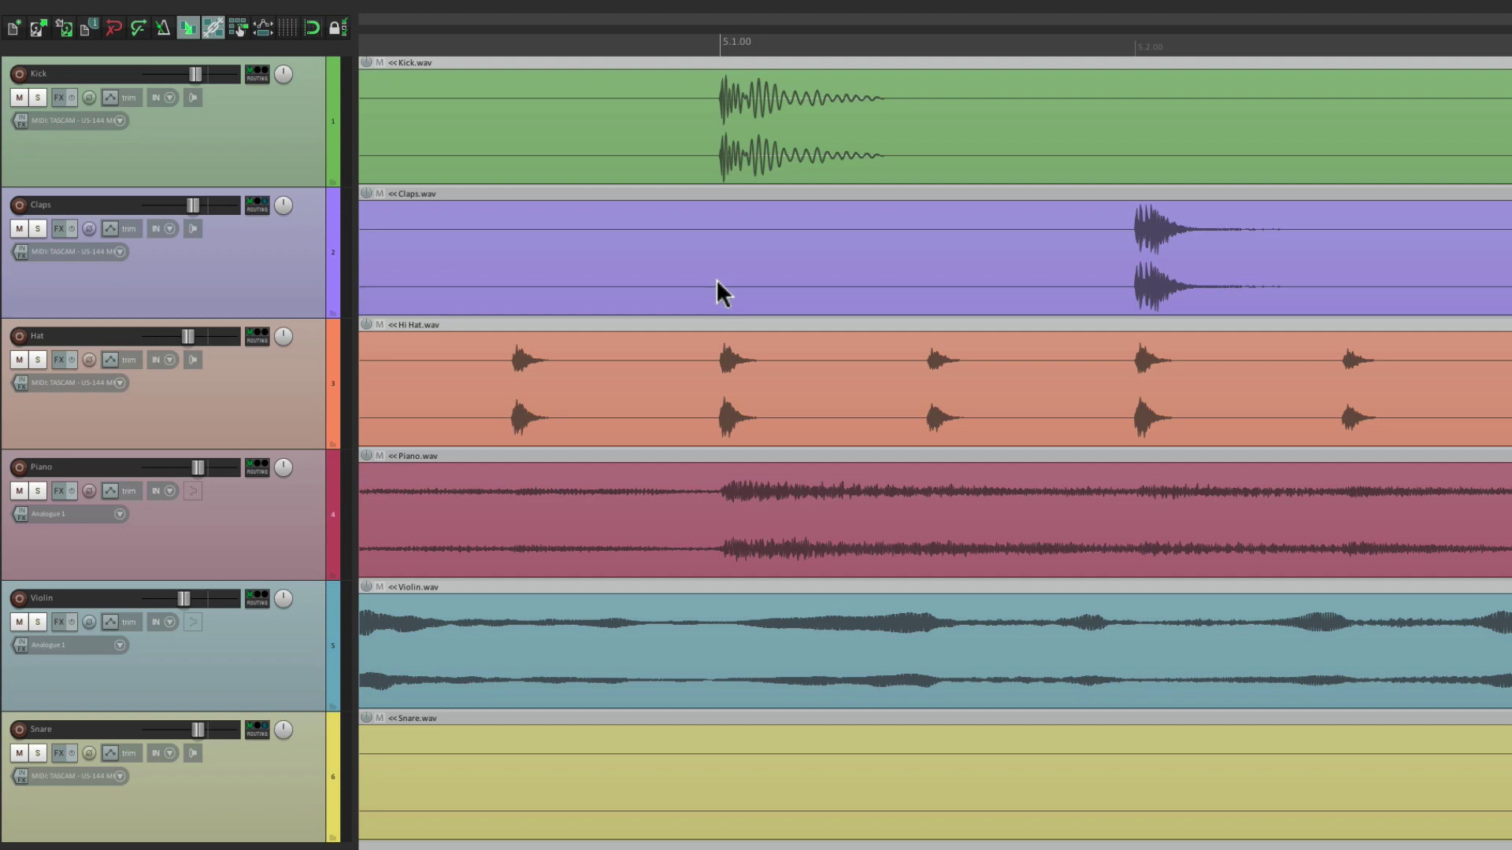
# Step: Zoom in further and save it as track view slot 3 named 'Really Close'
pyautogui.scroll(8, 711, 287)
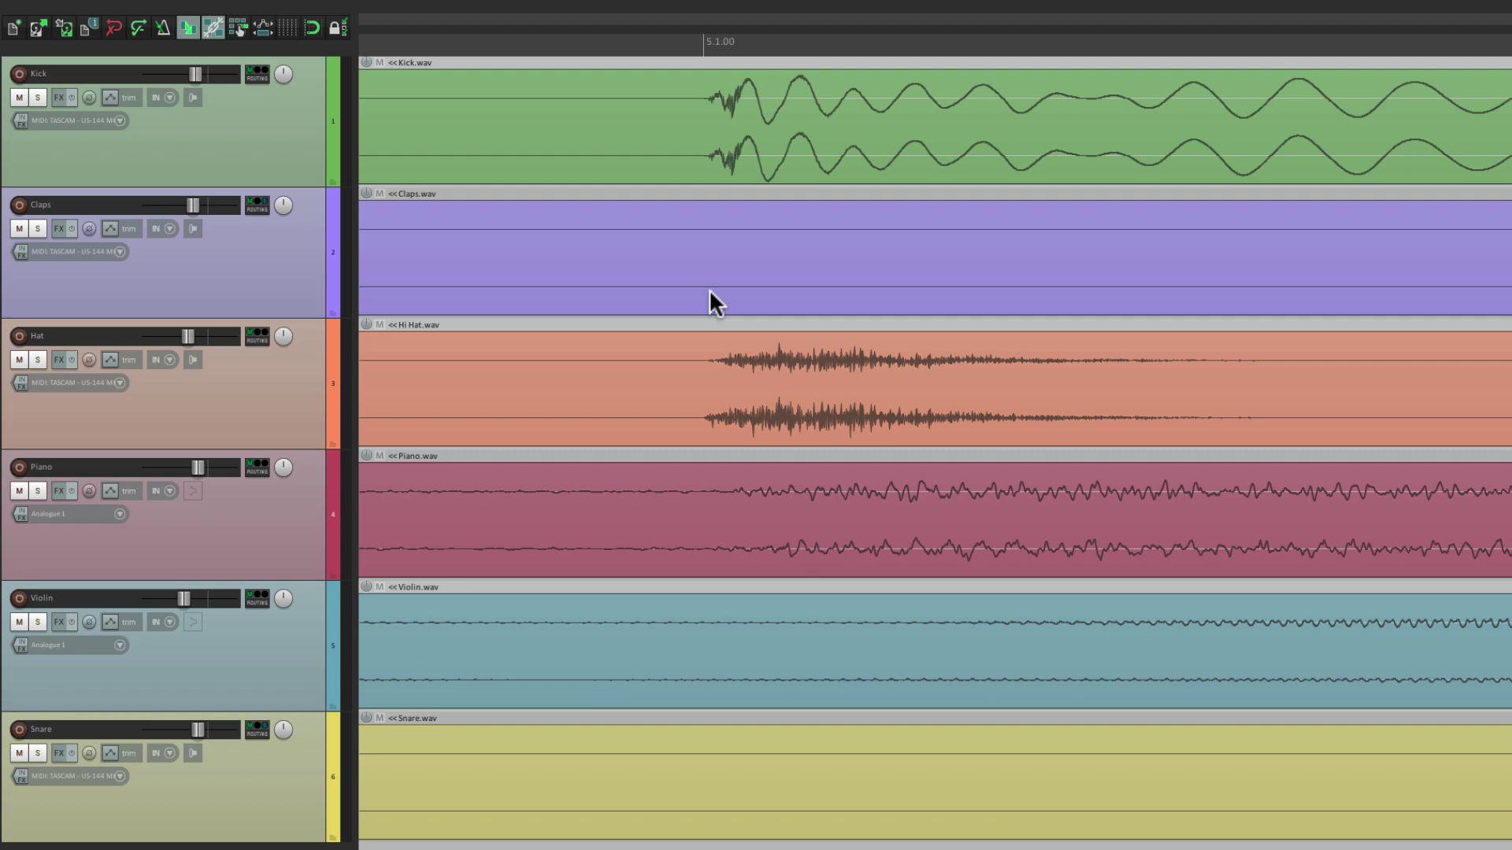
pyautogui.hotkey('ctrl', 'e')
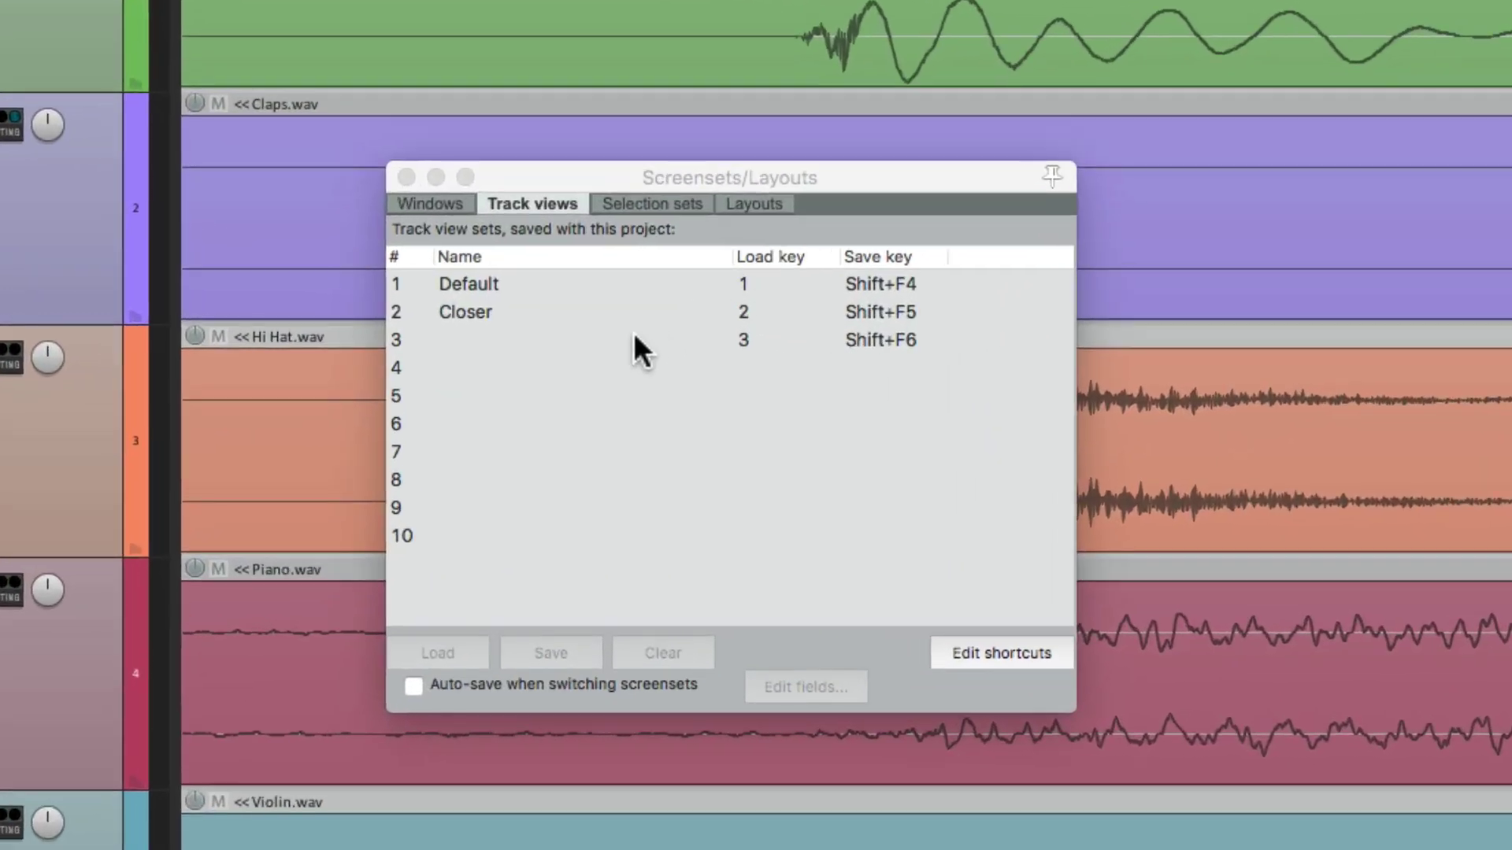
pyautogui.click(578, 342)
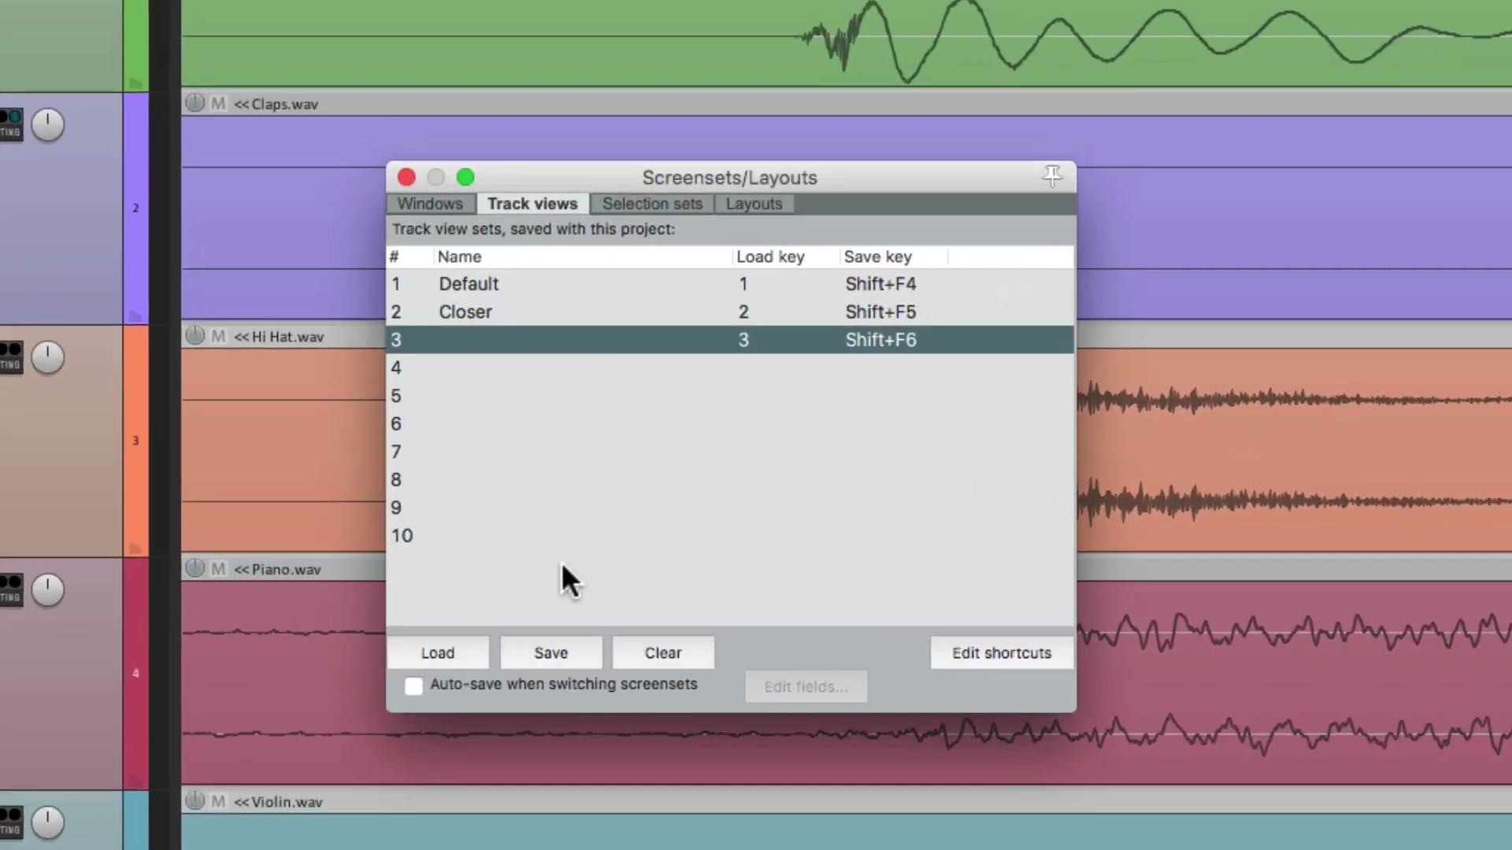
pyautogui.click(546, 654)
pyautogui.write('Really')
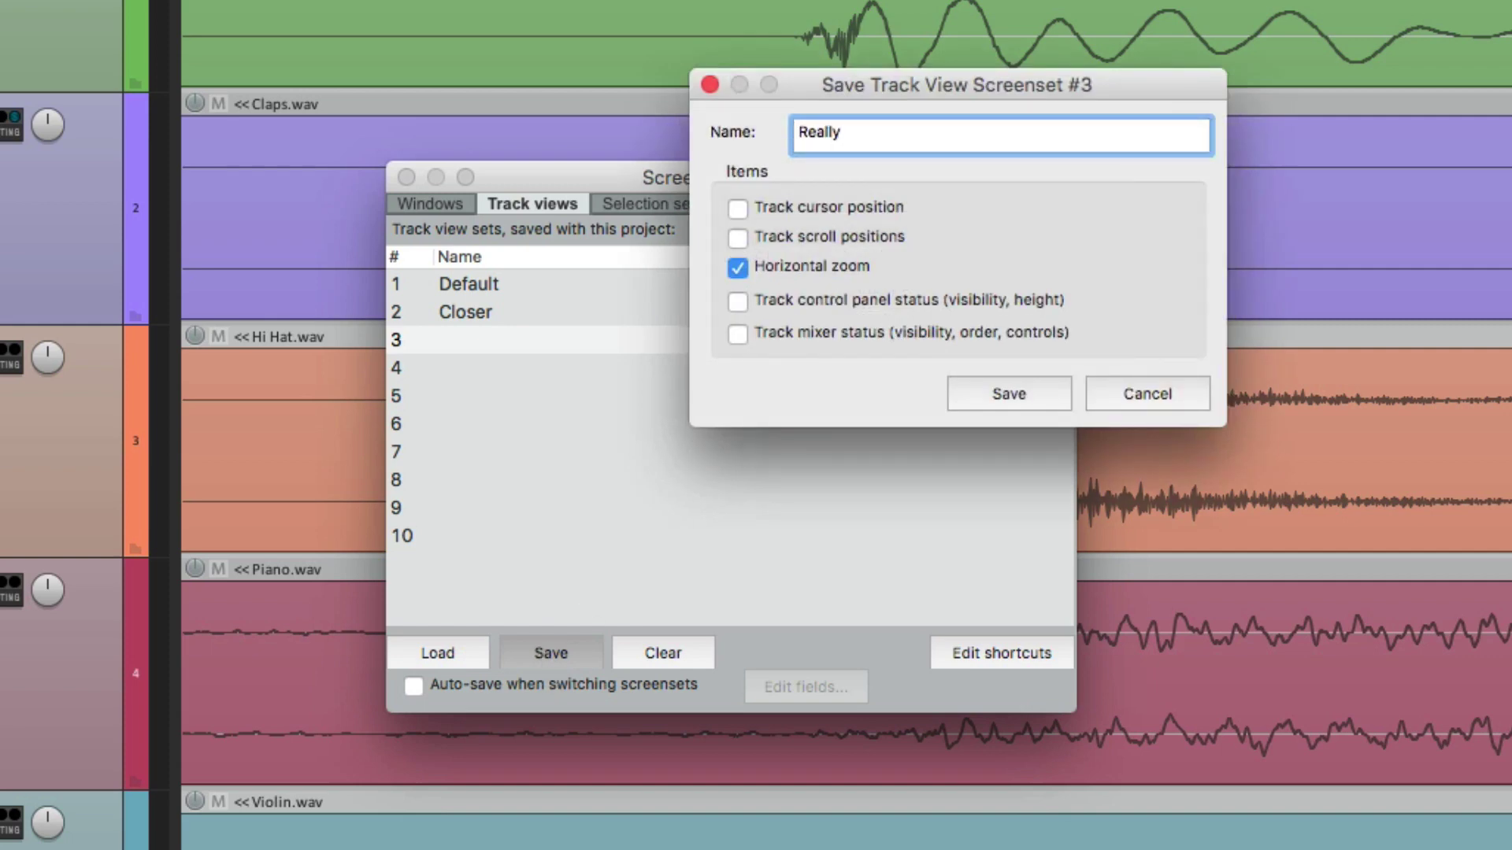
pyautogui.write(' Close')
pyautogui.press('Return')
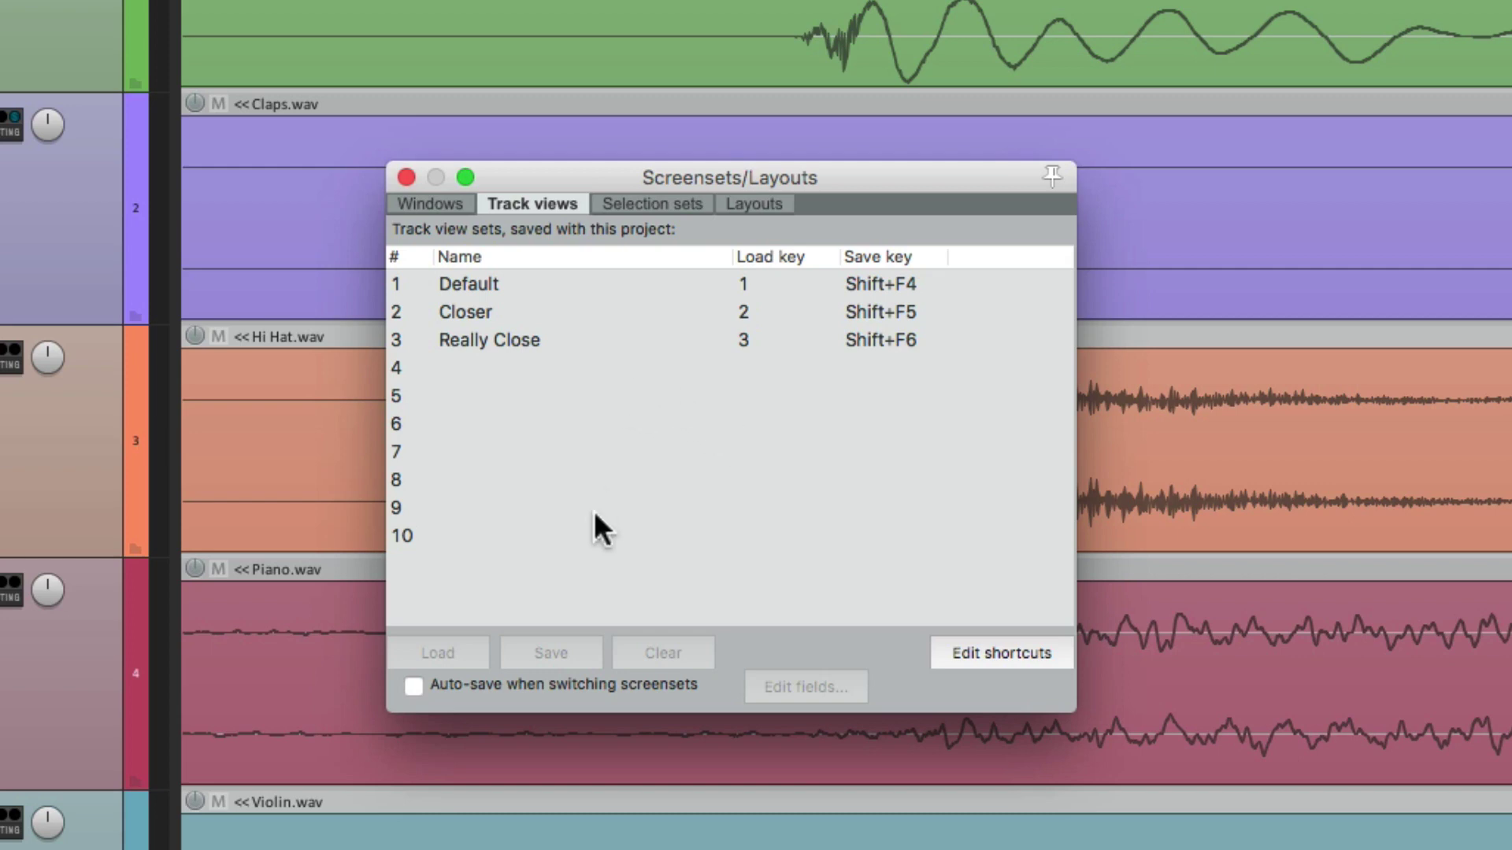
# Step: Close the screensets window and recall Default, Closer and Really Close with keys 1, 2, 3
pyautogui.press('Escape')
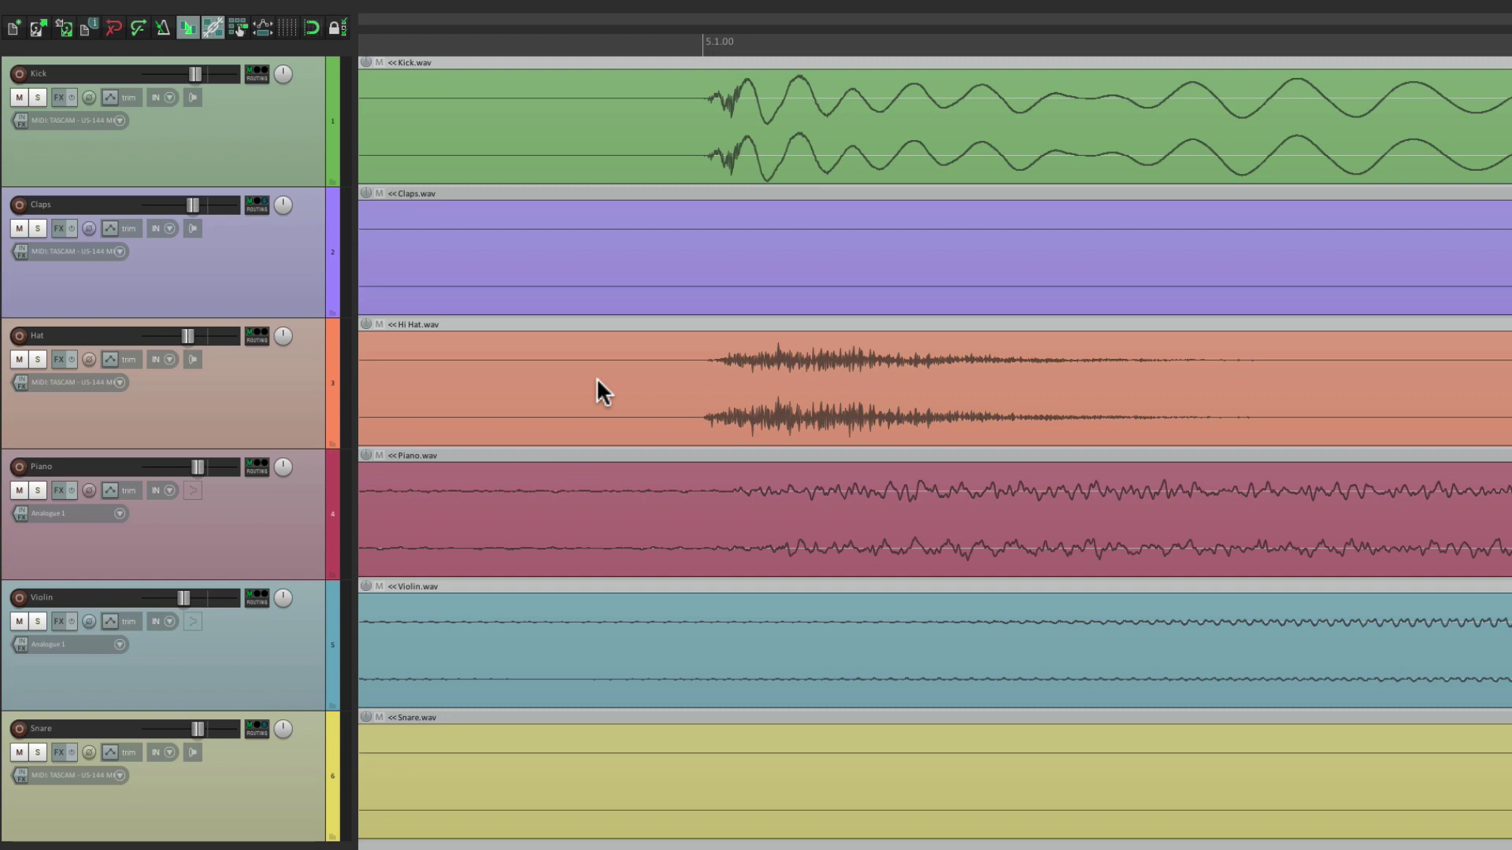
pyautogui.press('1')
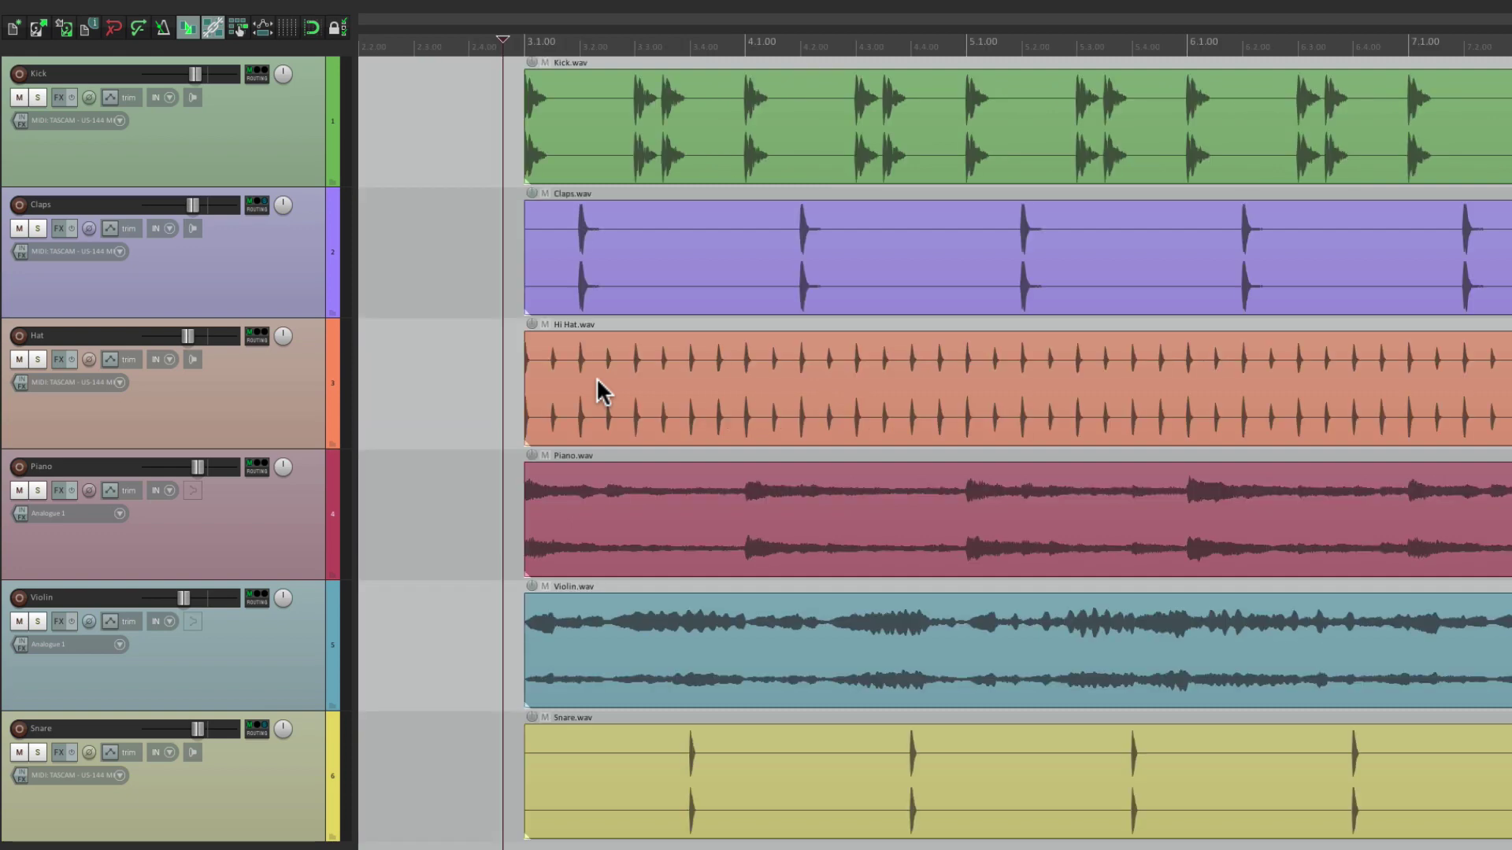
pyautogui.press('2')
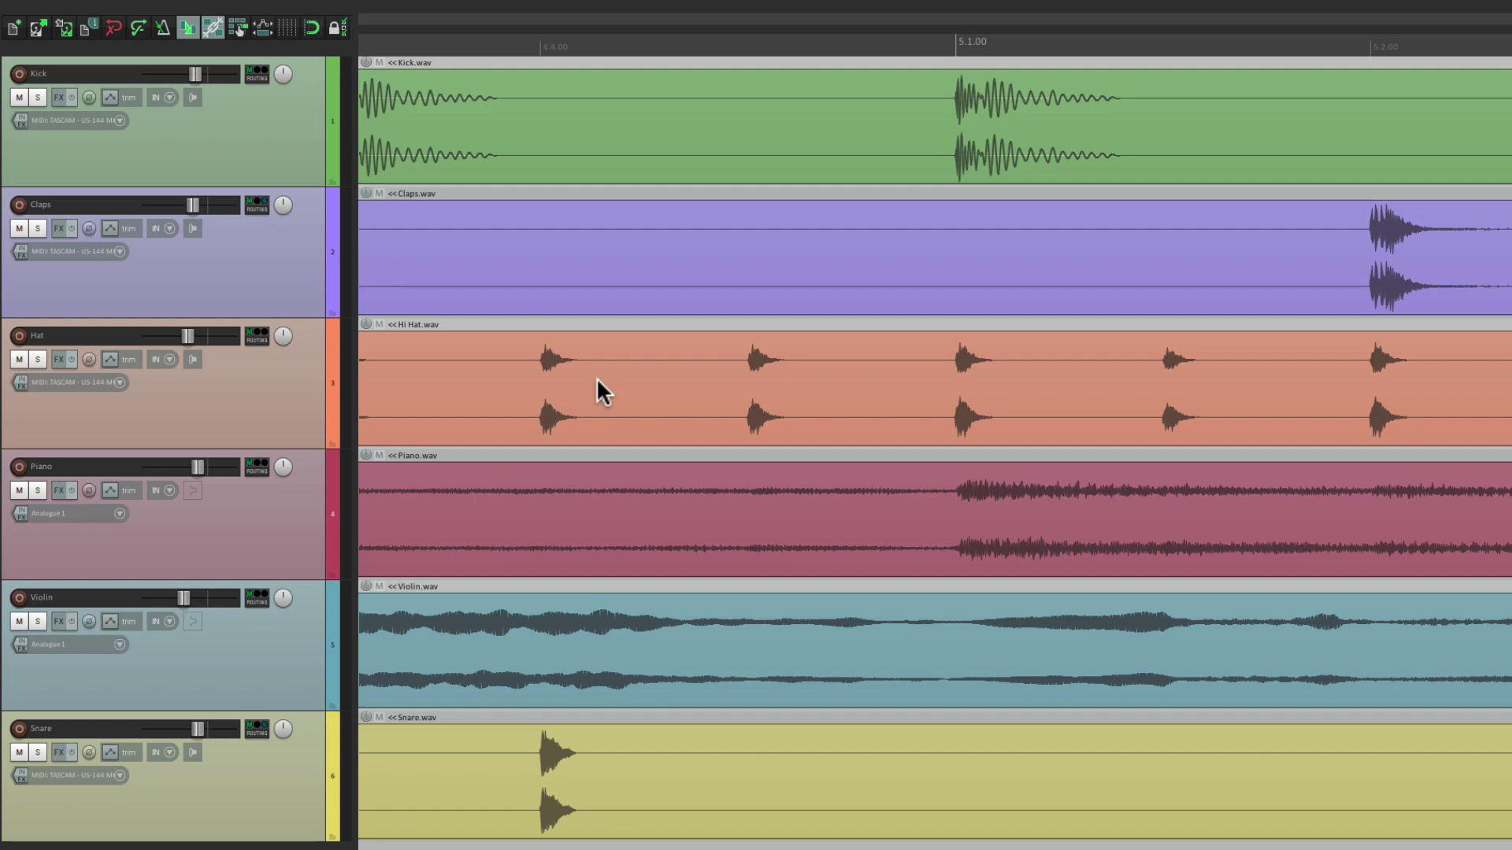
pyautogui.press('3')
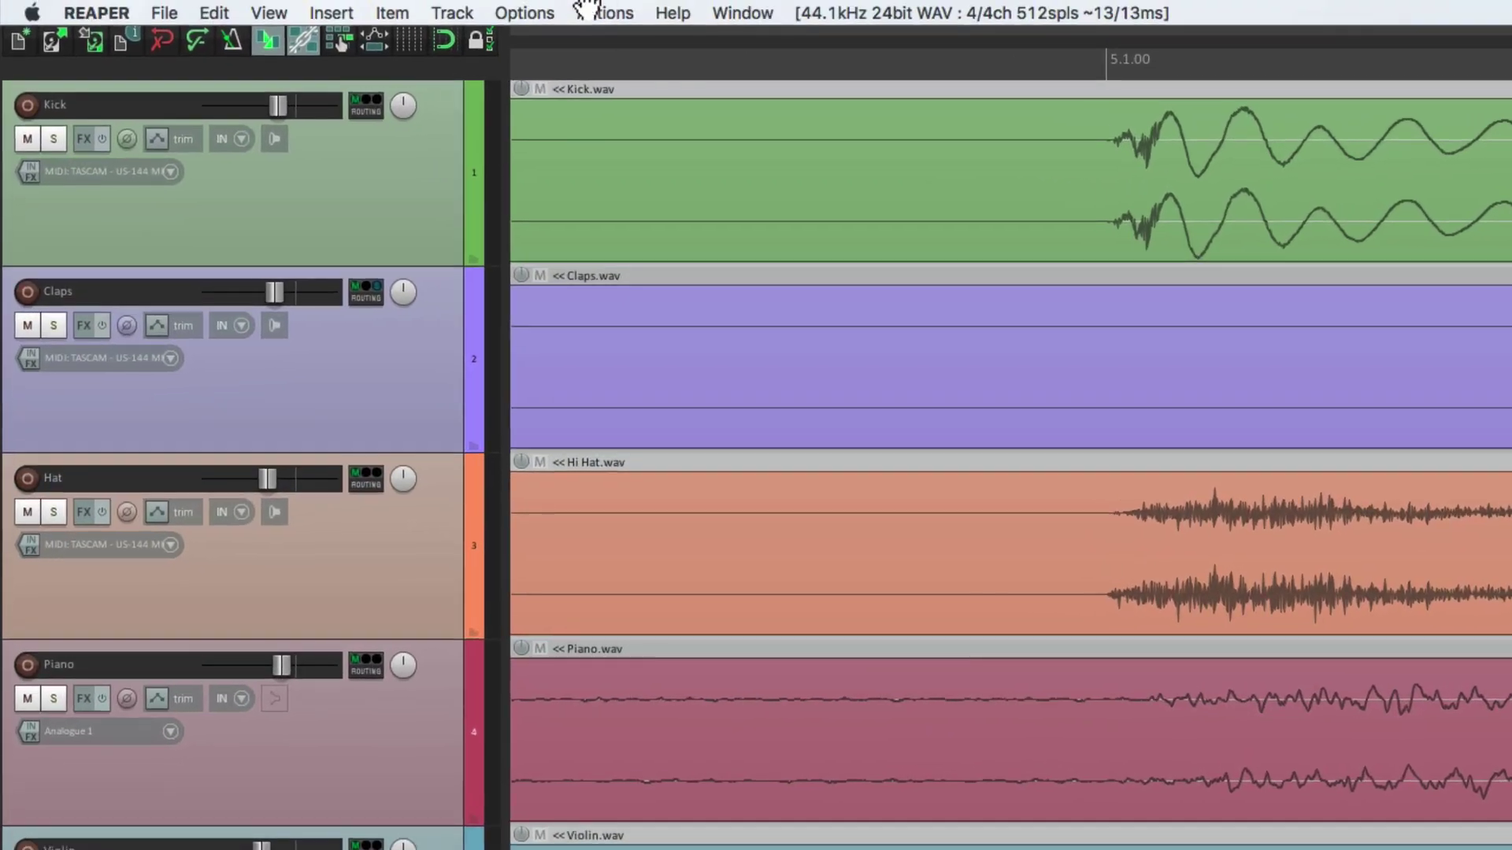
# Step: In Preferences > Editing Behavior, set Horizontal zoom center to 'Edit cursor or play cursor (default)'
pyautogui.click(353, 9)
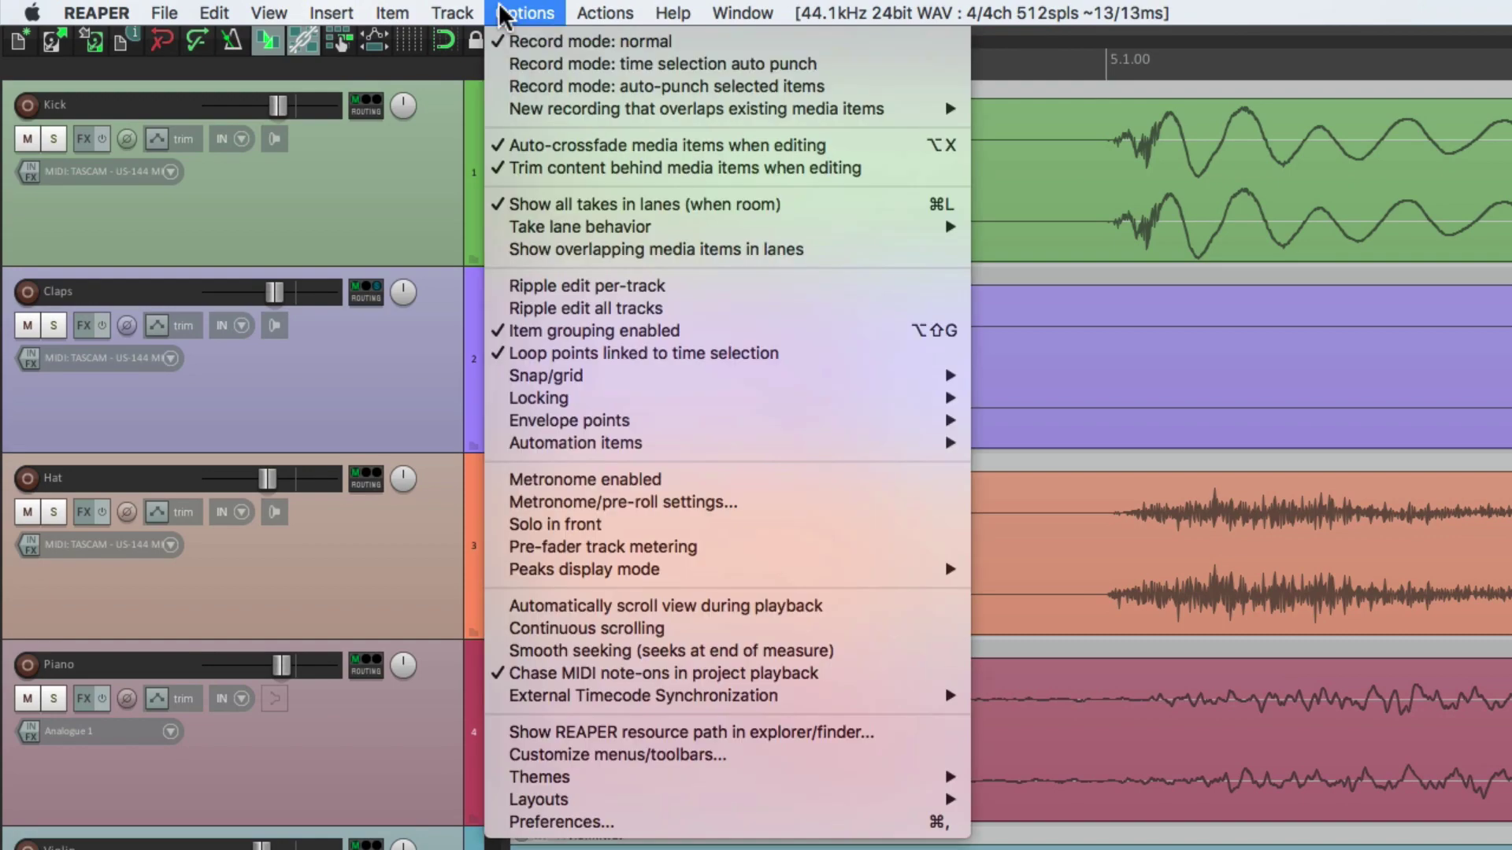
pyautogui.click(504, 822)
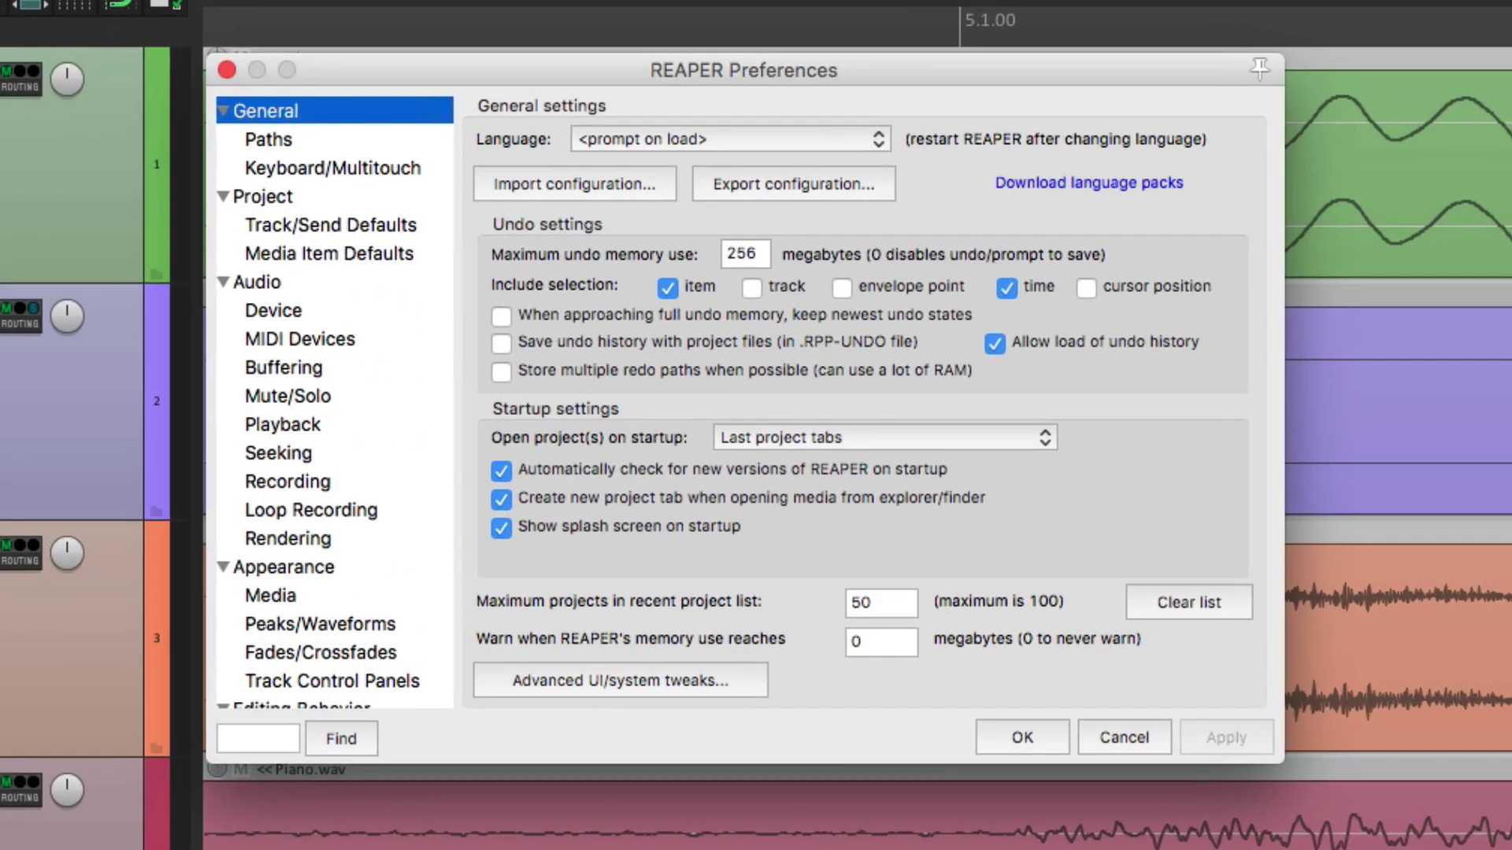
pyautogui.scroll(-3, 630, 257)
pyautogui.scroll(-3, 355, 270)
pyautogui.click(357, 475)
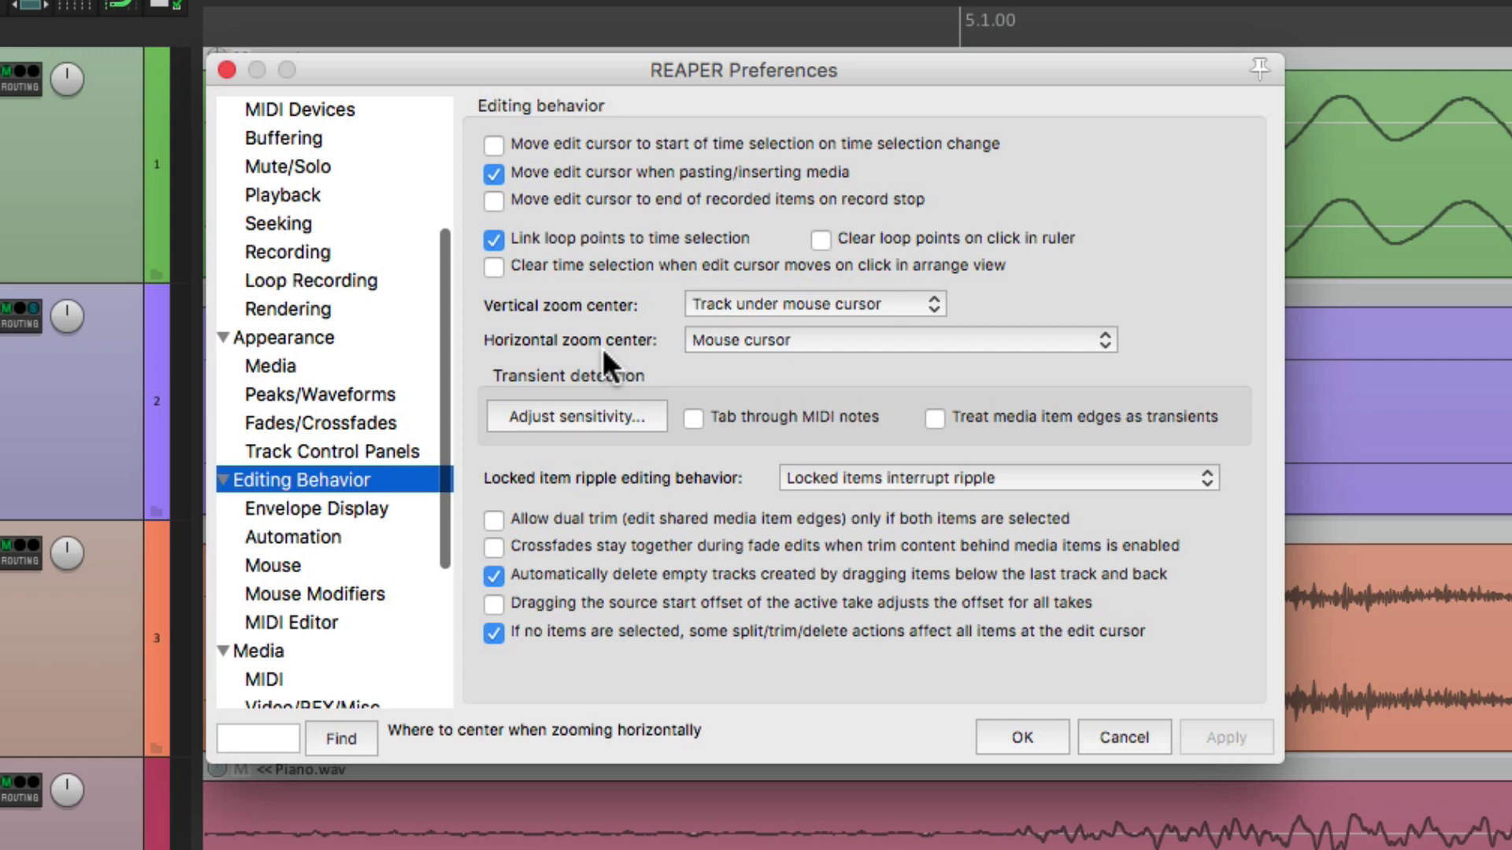
pyautogui.click(732, 340)
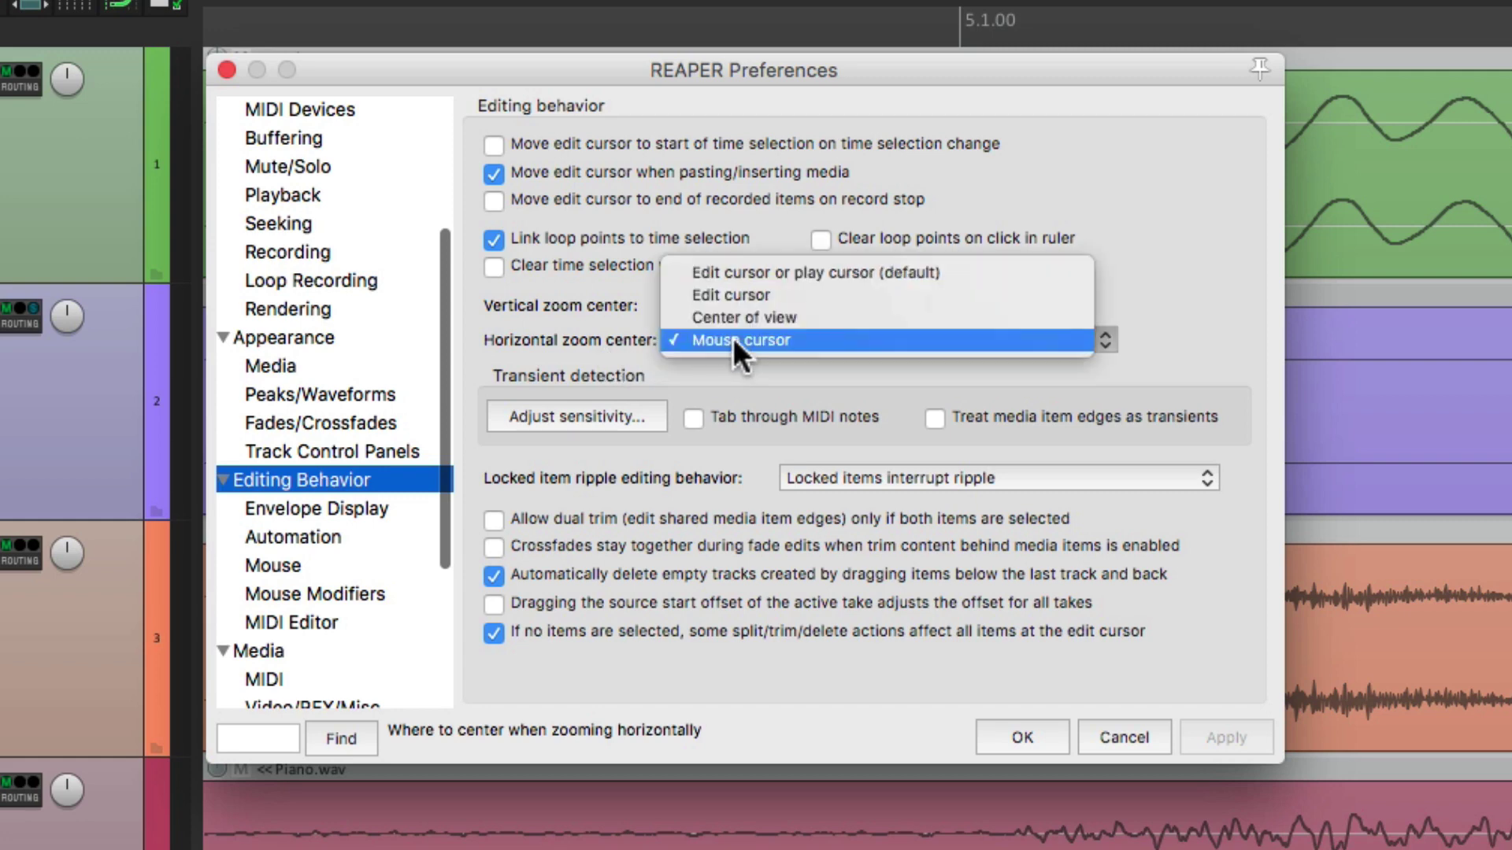
pyautogui.click(769, 276)
pyautogui.click(1027, 739)
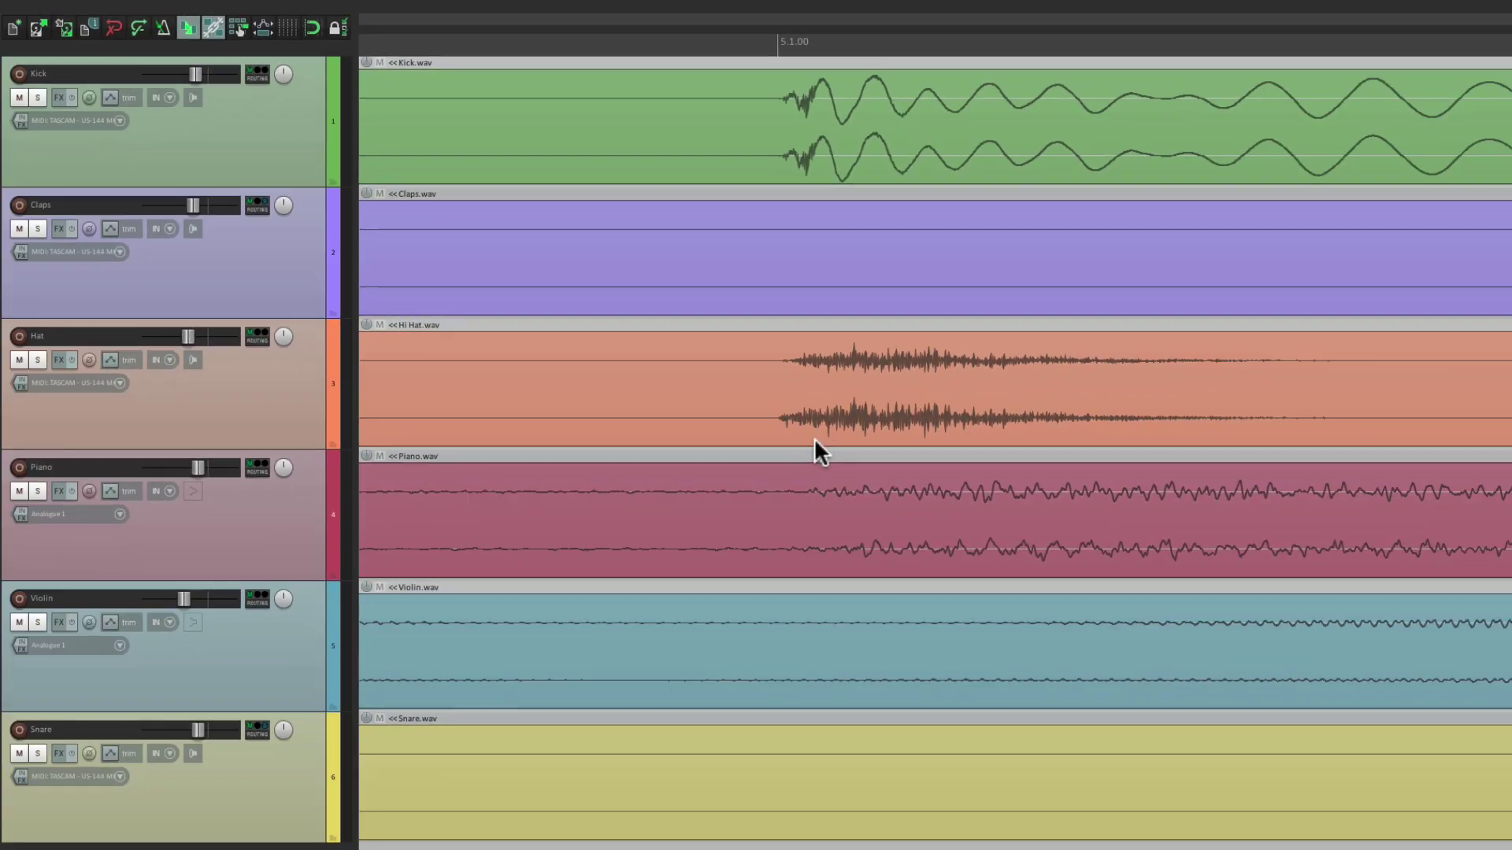
# Step: Place the edit cursor at bar 8.1.00 on the ruler and zoom in around it
pyautogui.scroll(-5, 814, 439)
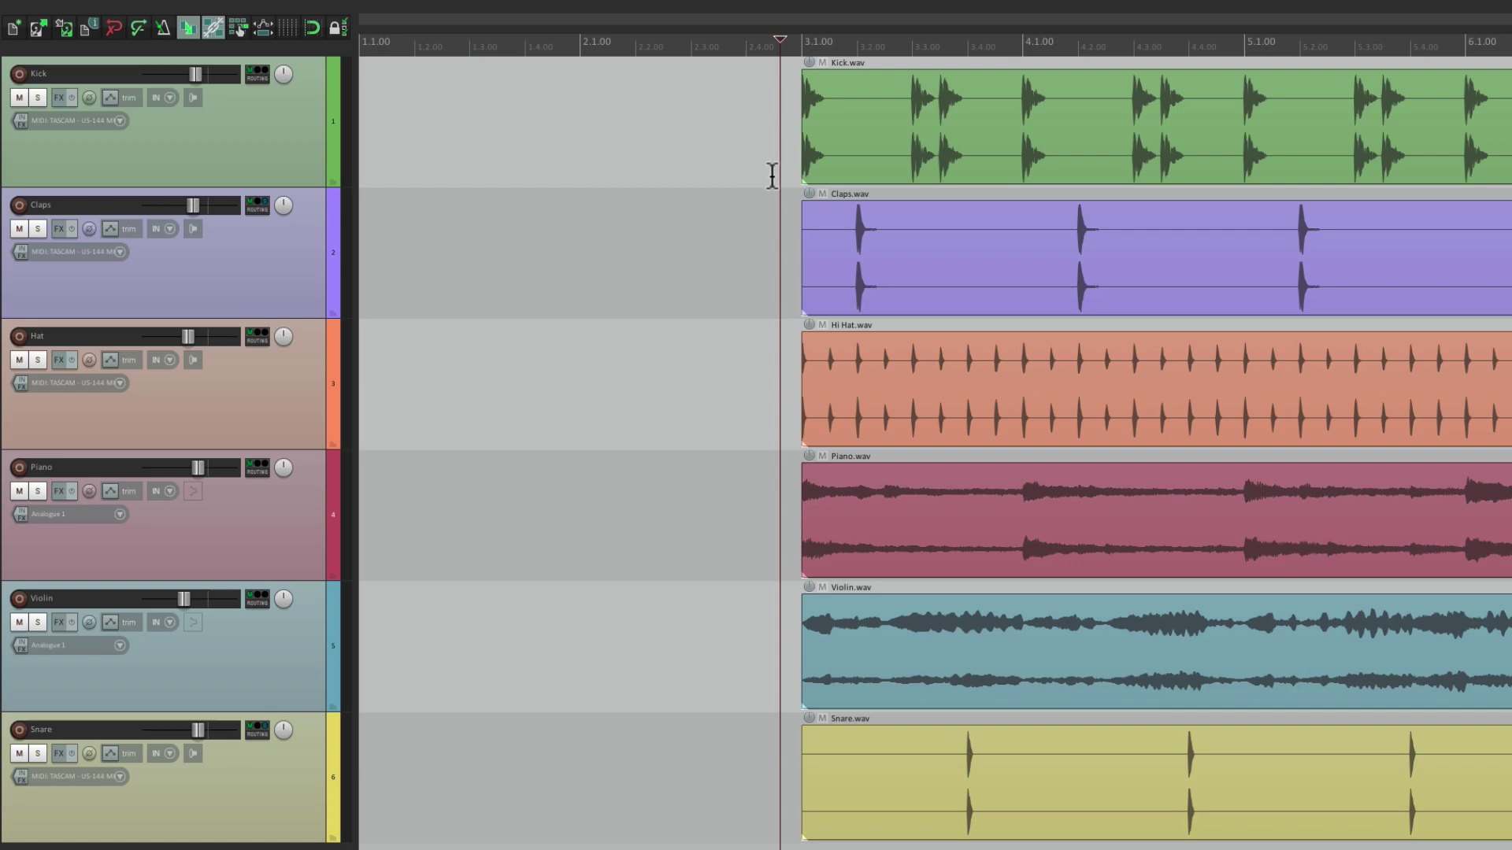
pyautogui.hscroll(10, 755, 231)
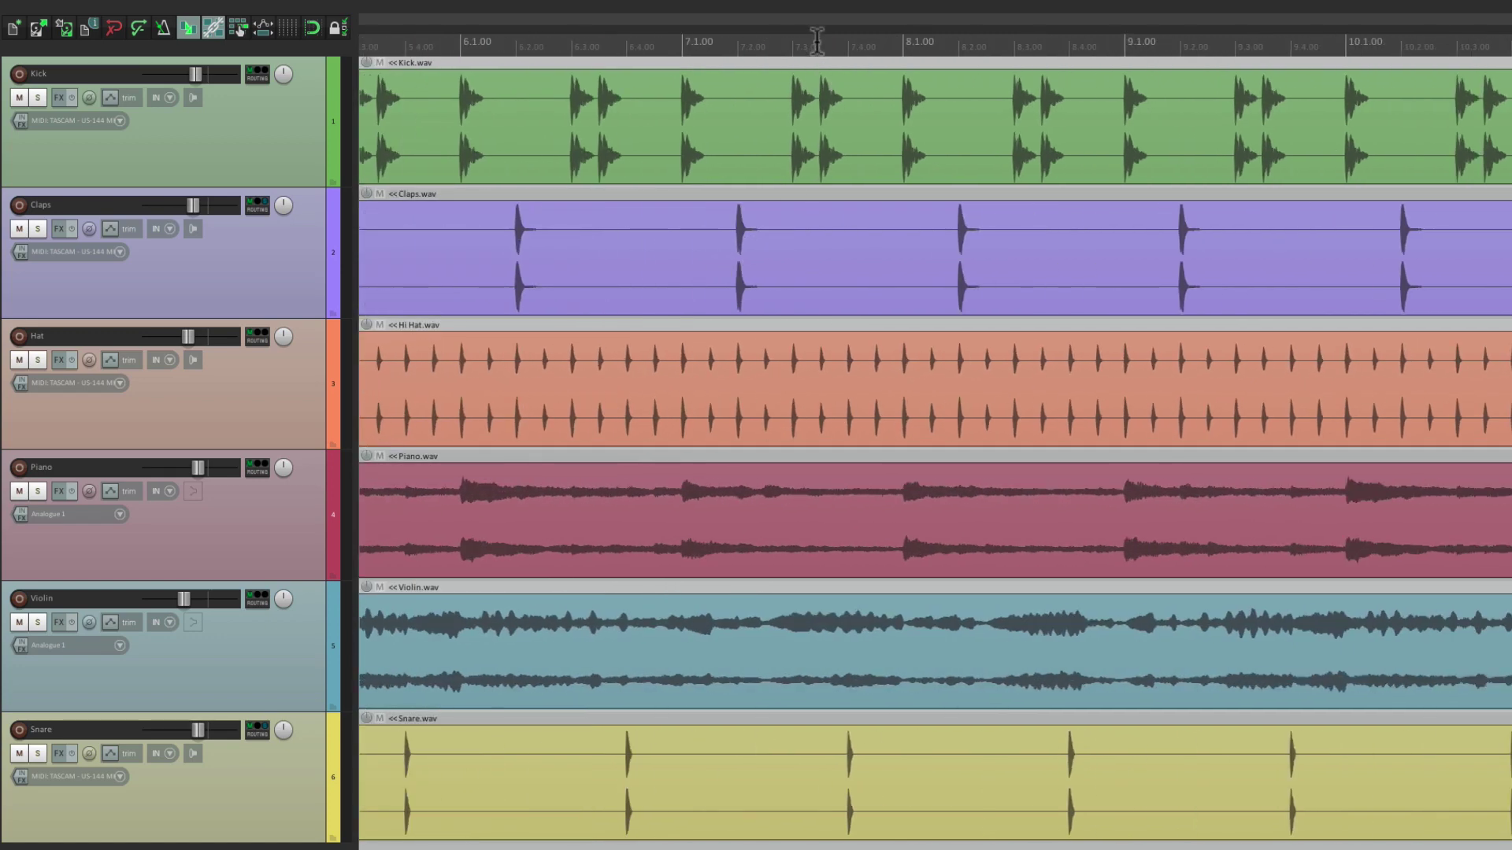
pyautogui.click(815, 40)
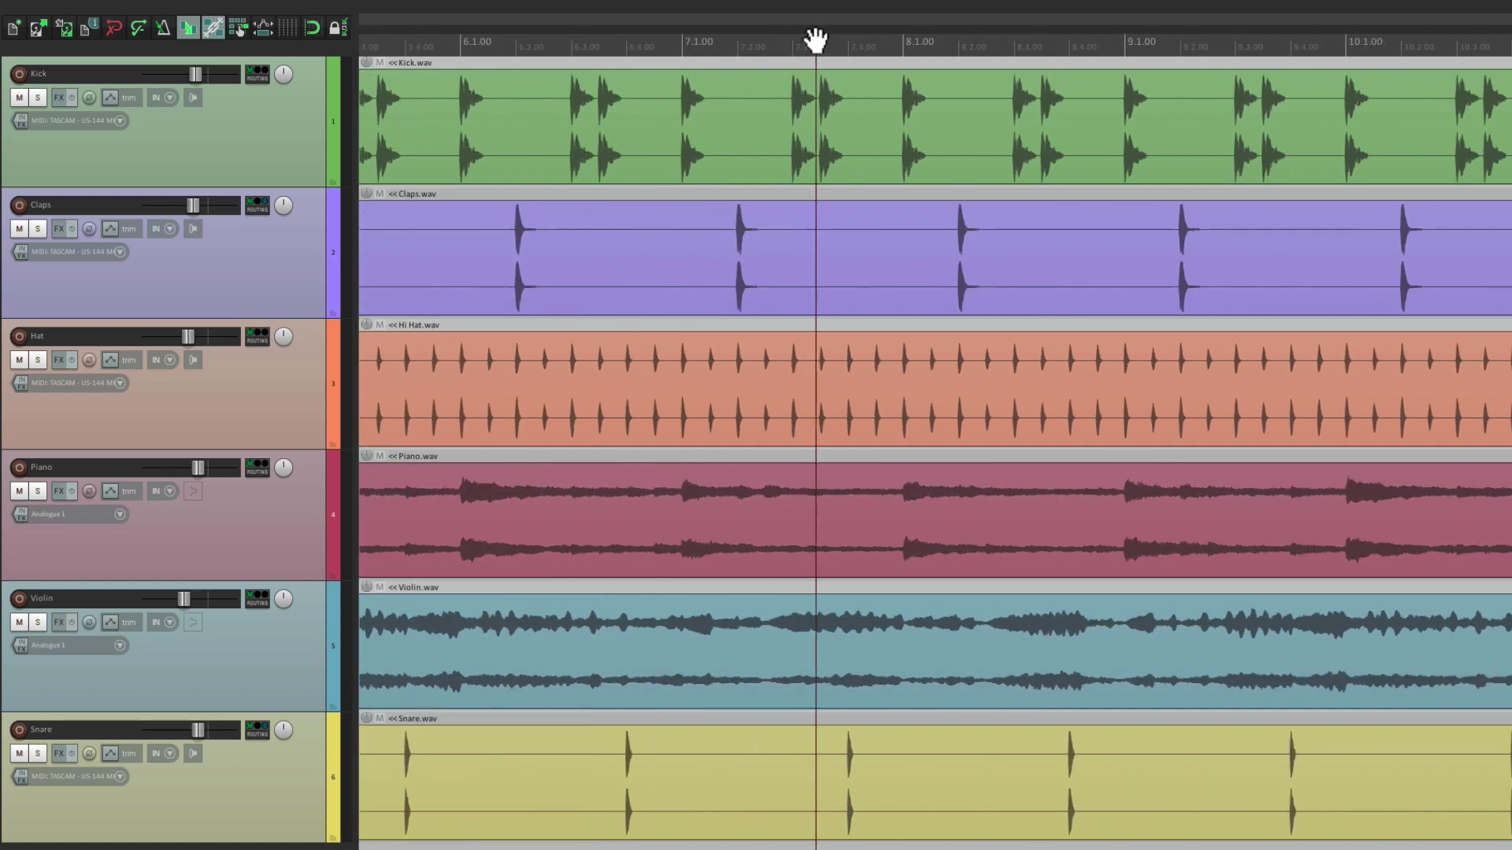
pyautogui.hscroll(-2, 816, 40)
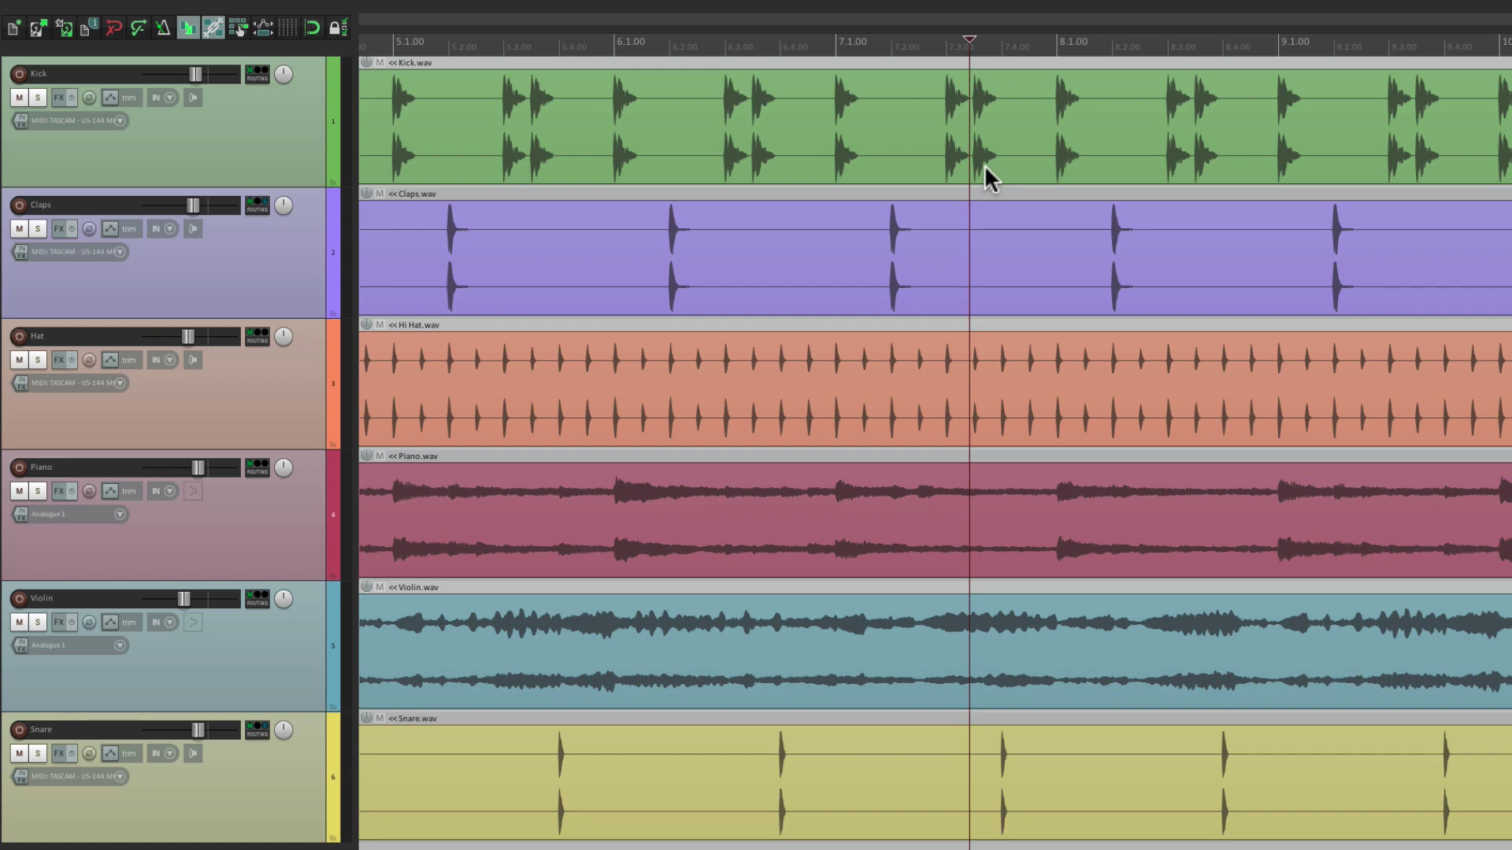
pyautogui.click(1048, 39)
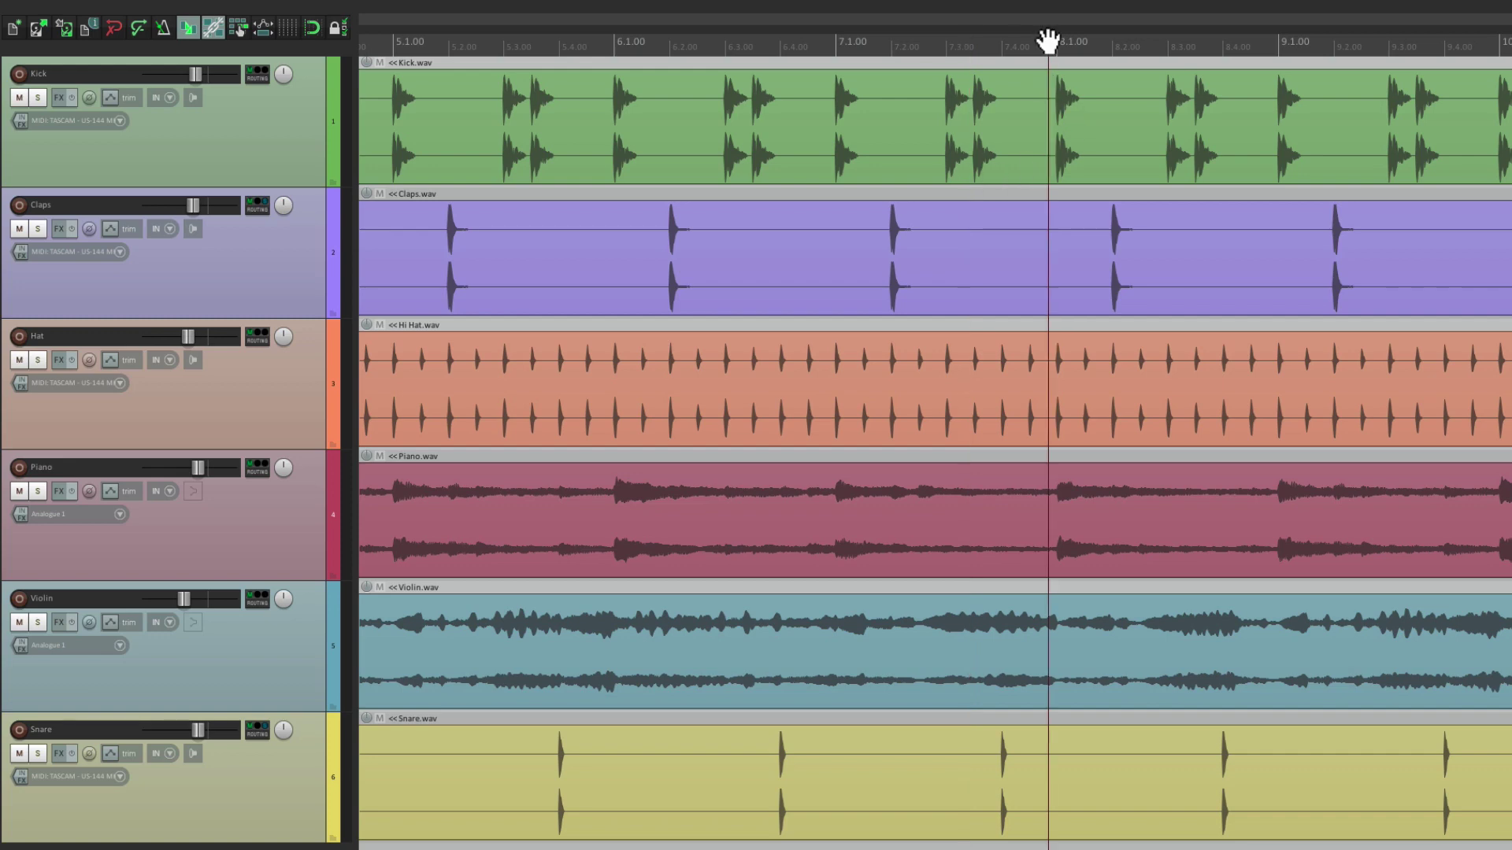
pyautogui.scroll(5, 1048, 39)
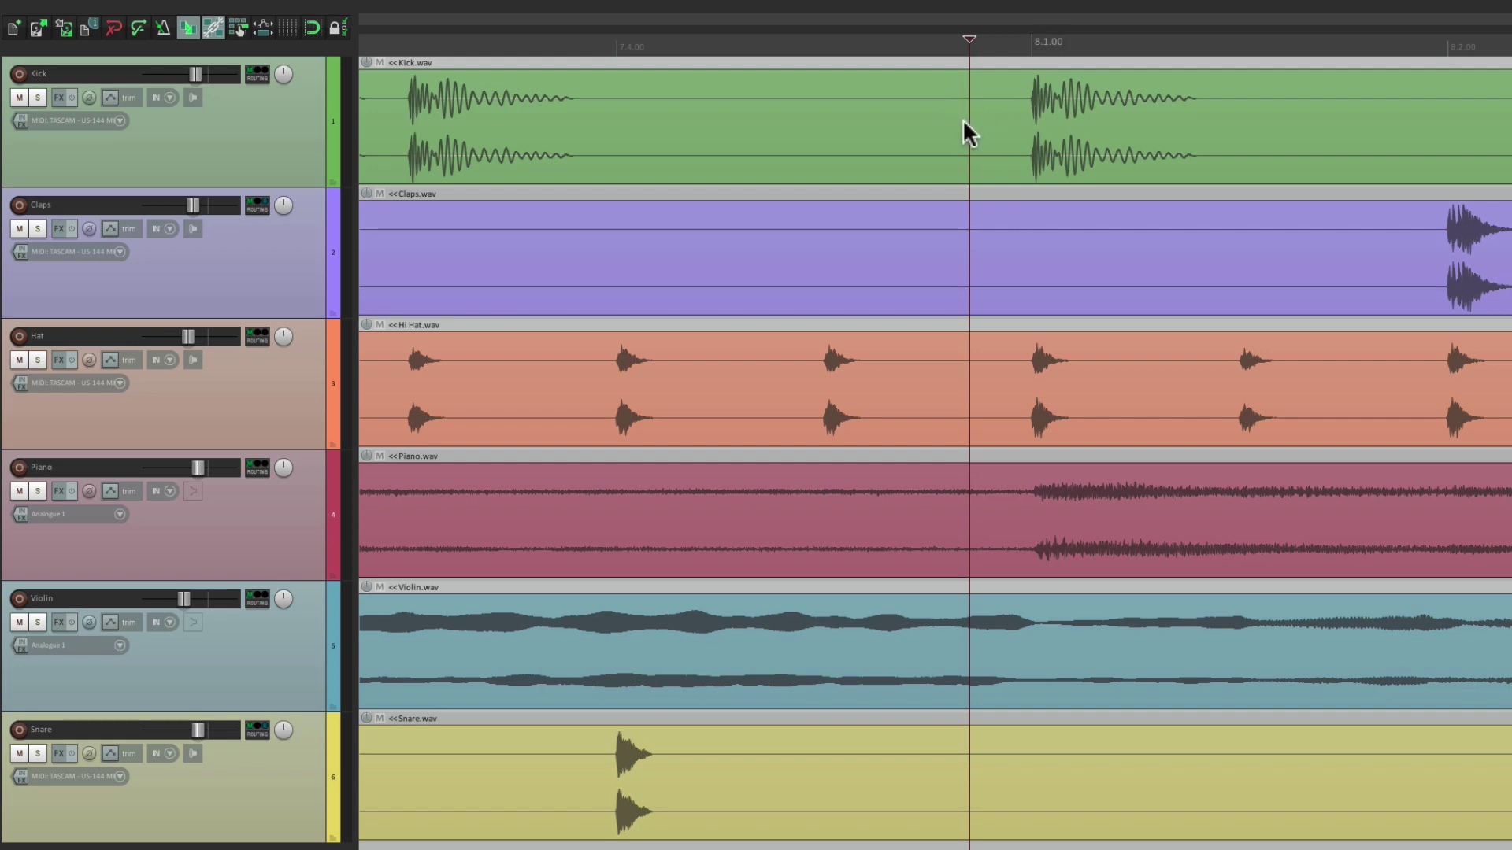
pyautogui.scroll(5, 962, 120)
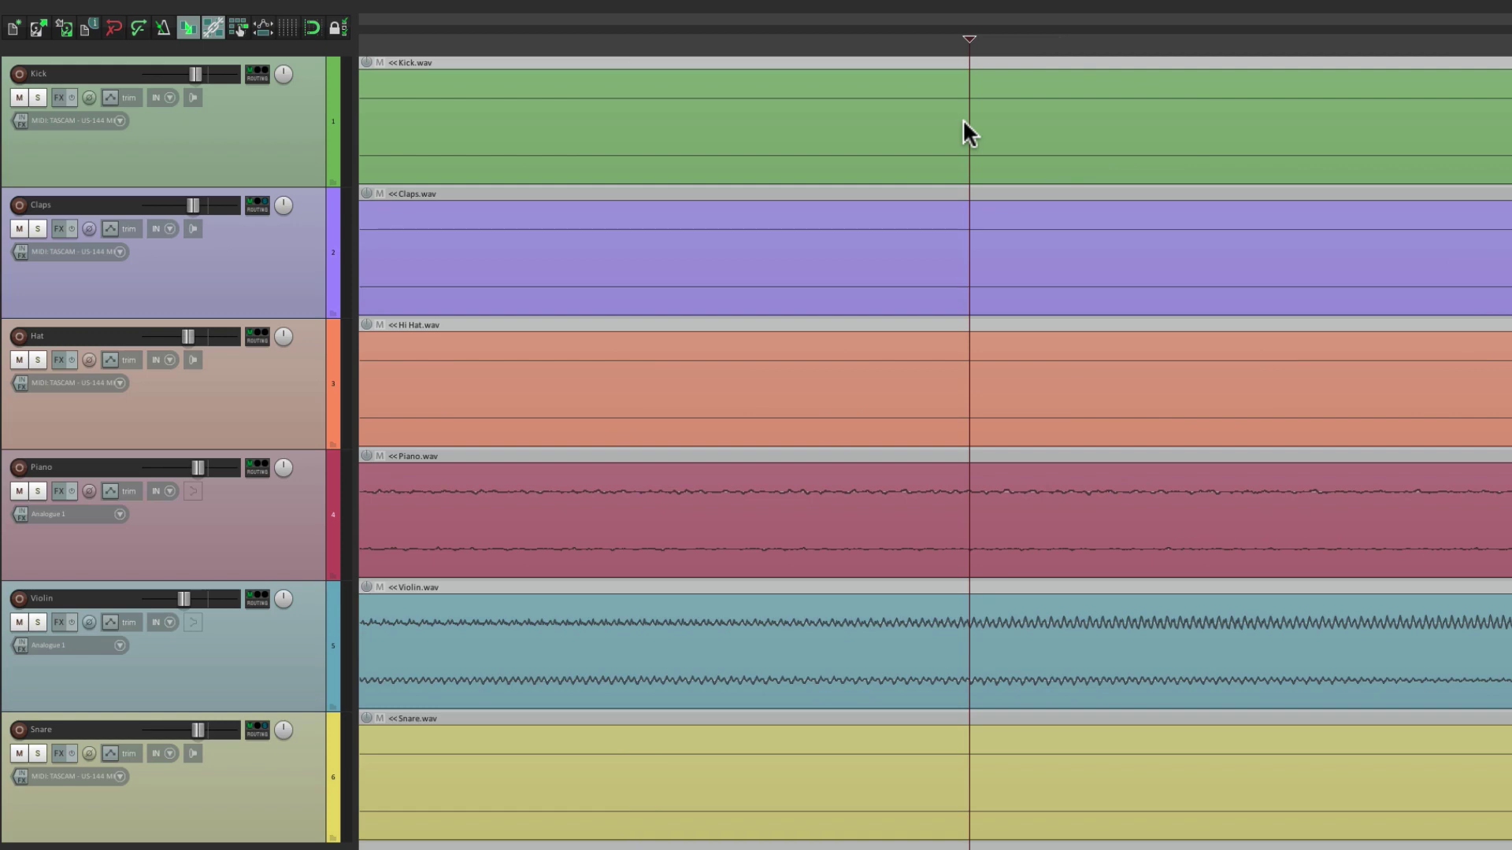
pyautogui.scroll(-5, 962, 120)
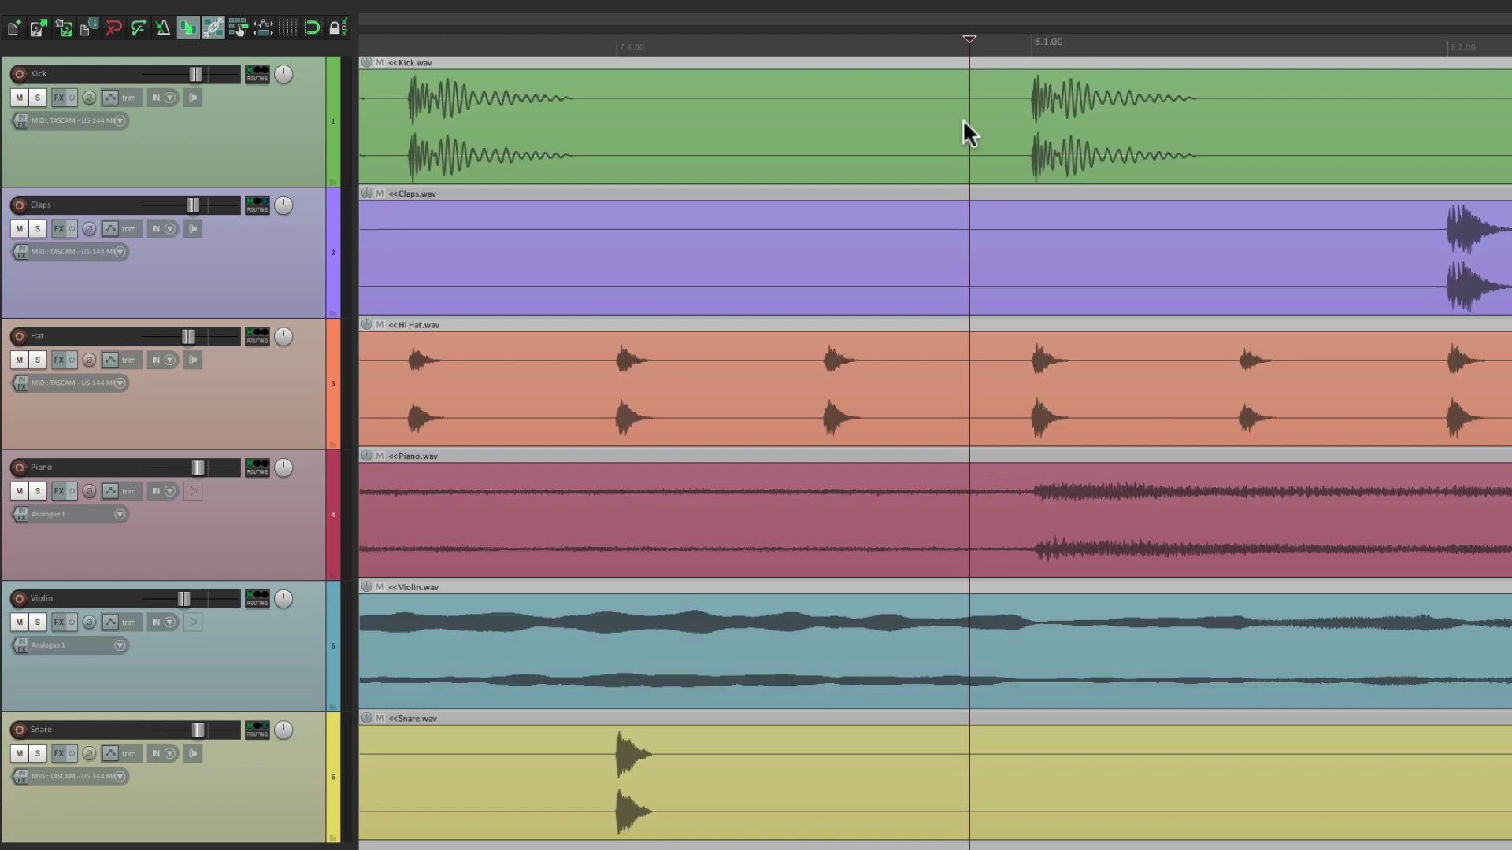
pyautogui.click(1026, 47)
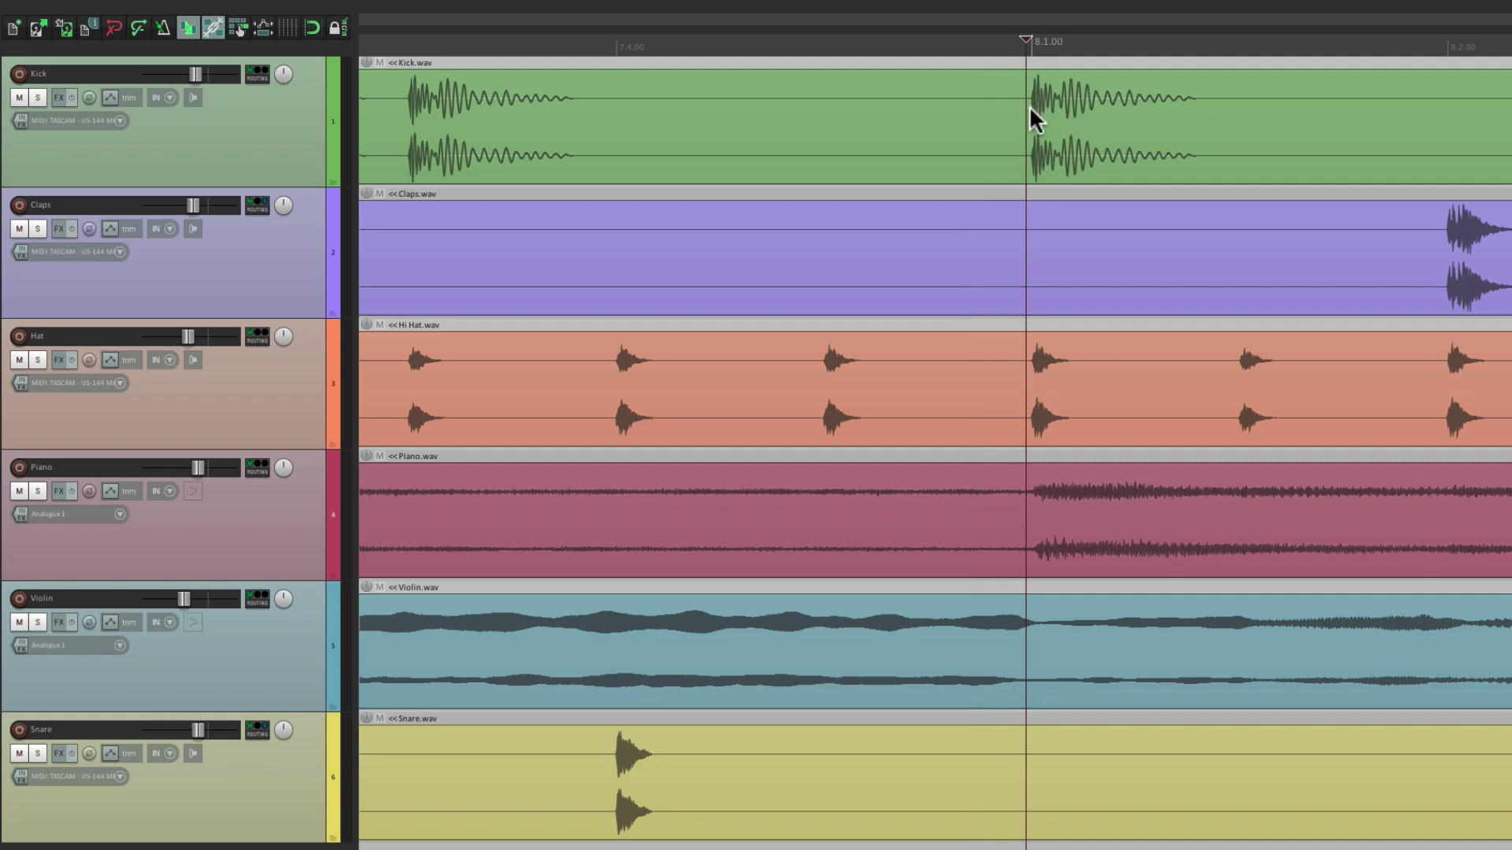
pyautogui.scroll(5, 1030, 111)
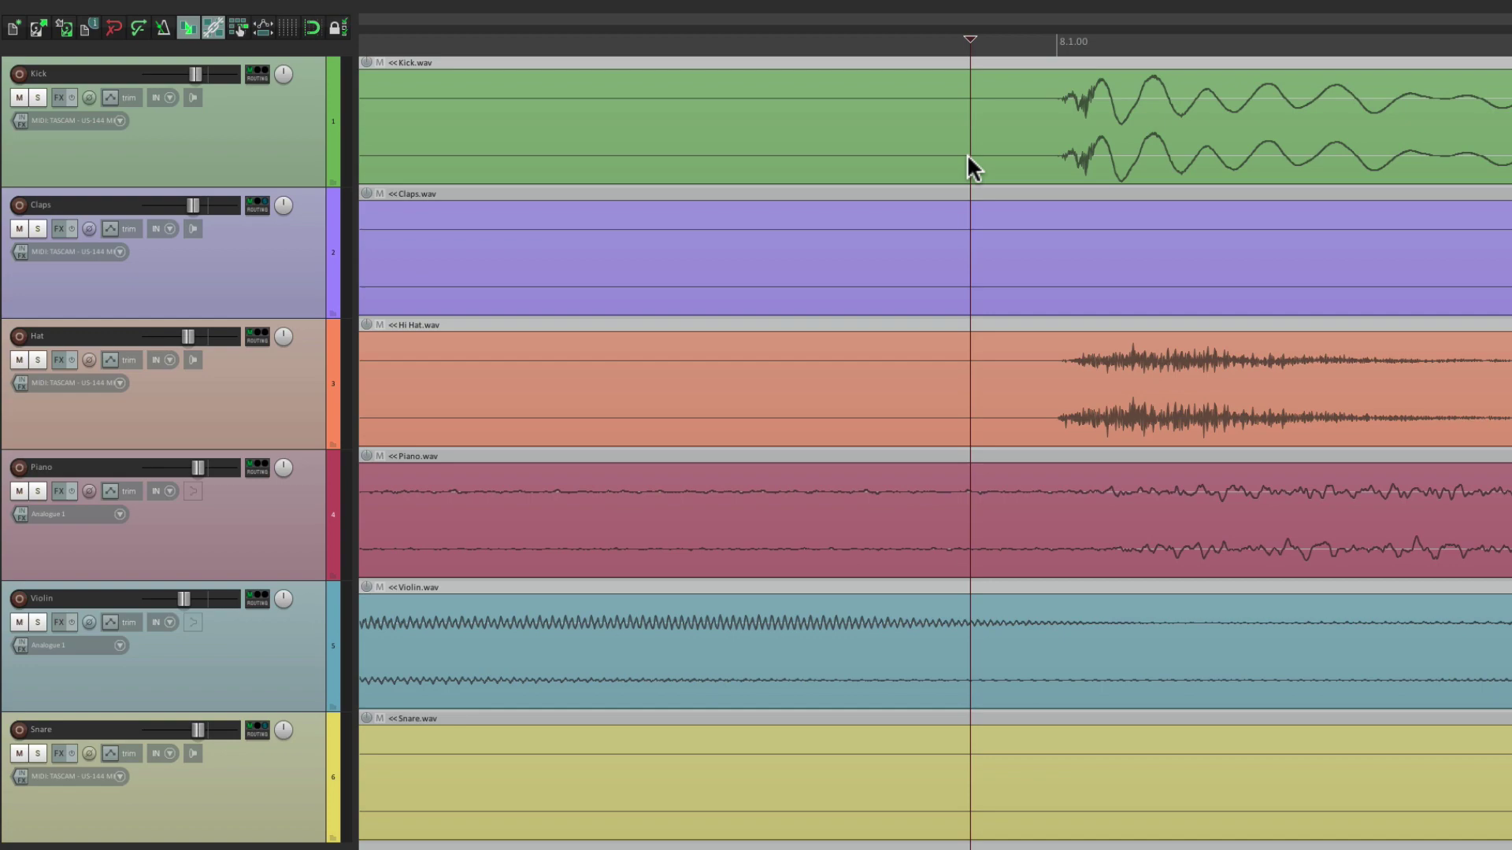
# Step: Set Horizontal zoom center to 'Center of view' in the Editing behavior preferences
pyautogui.press('super+comma')
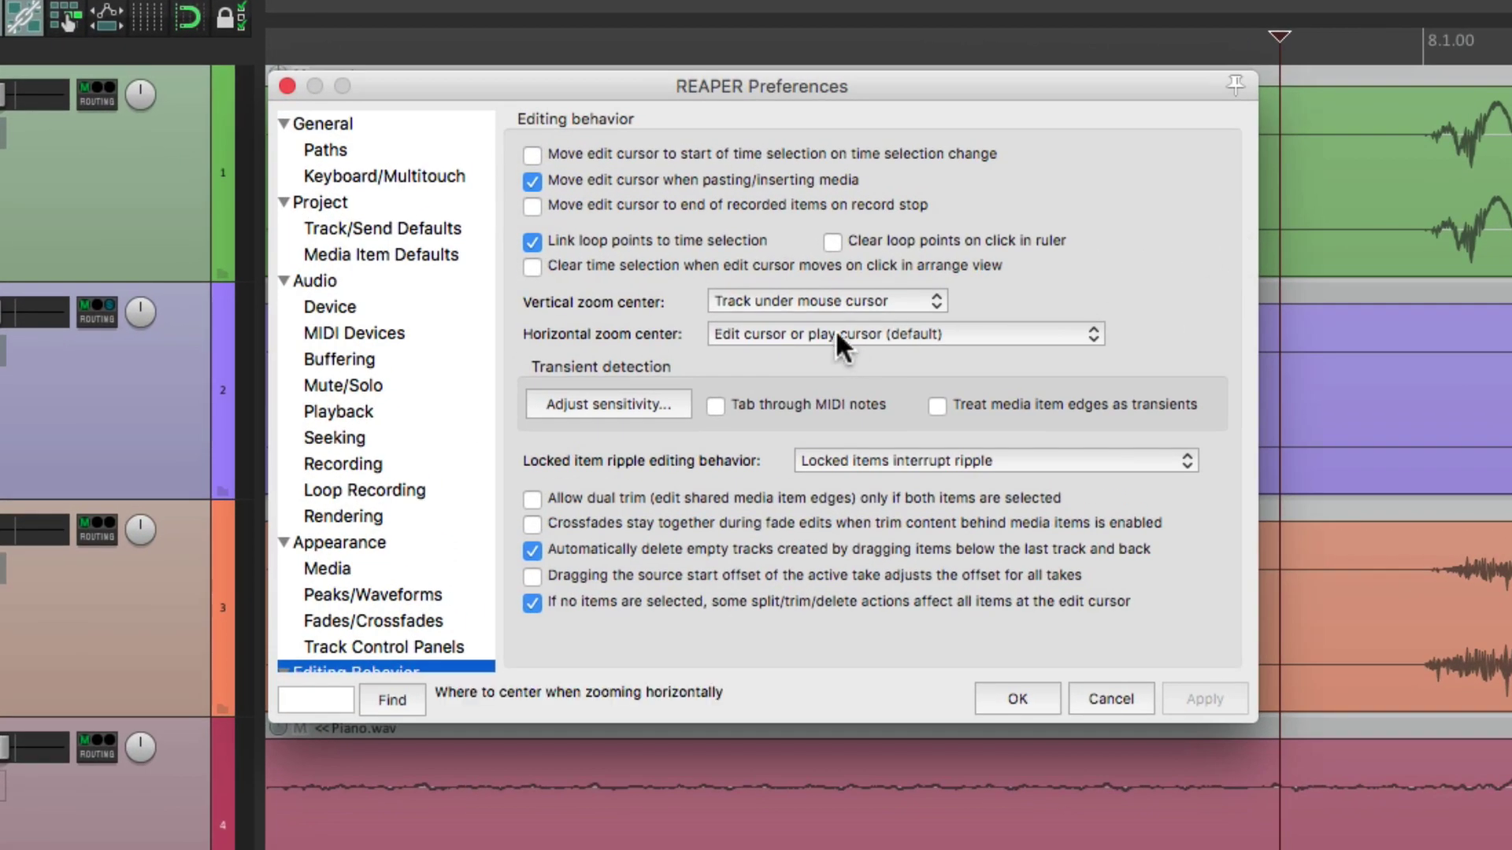
pyautogui.click(836, 340)
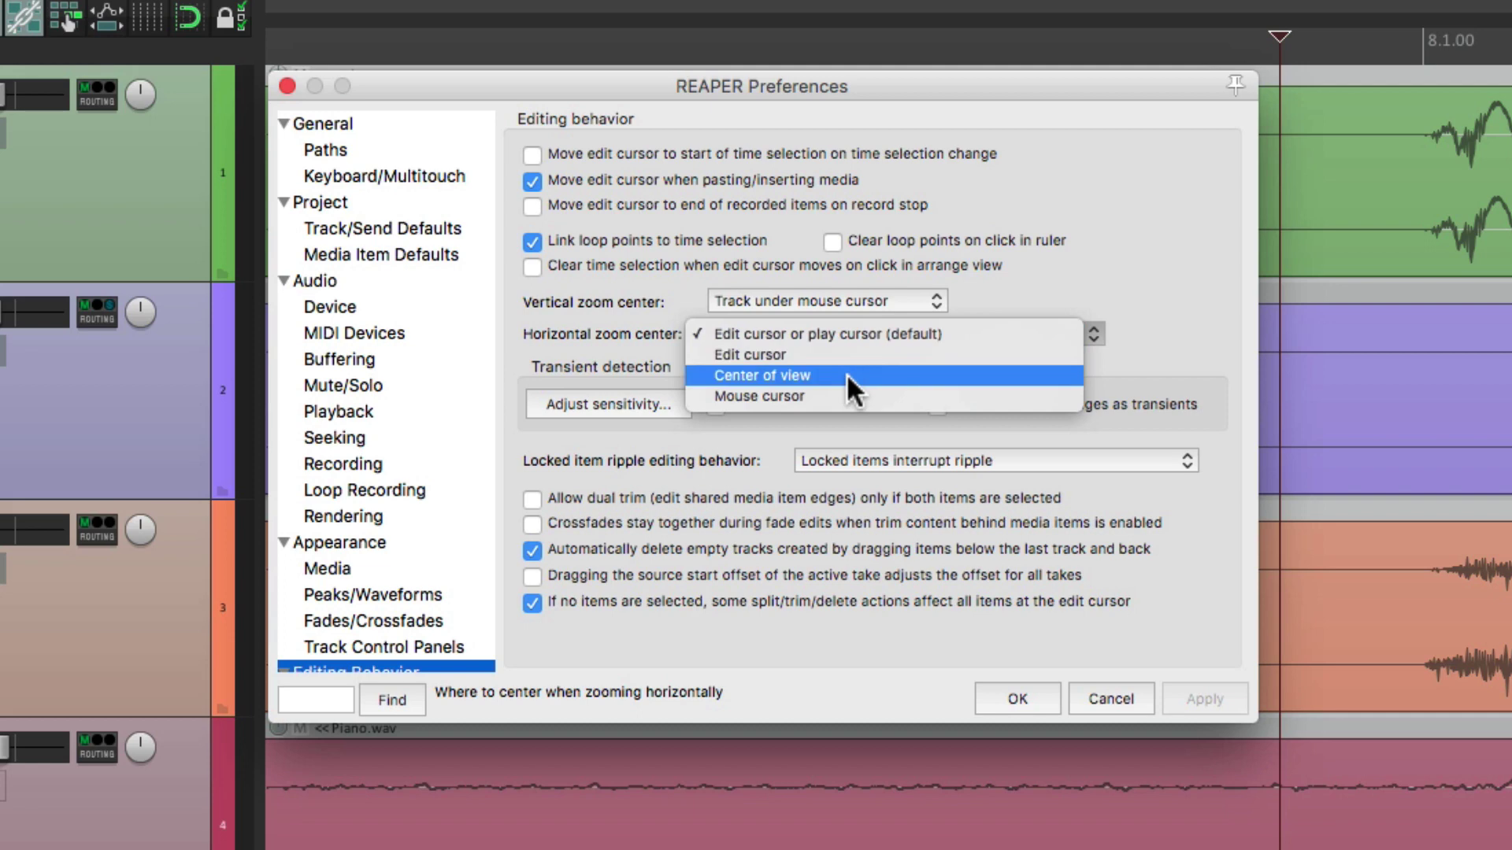
pyautogui.click(847, 373)
pyautogui.click(997, 700)
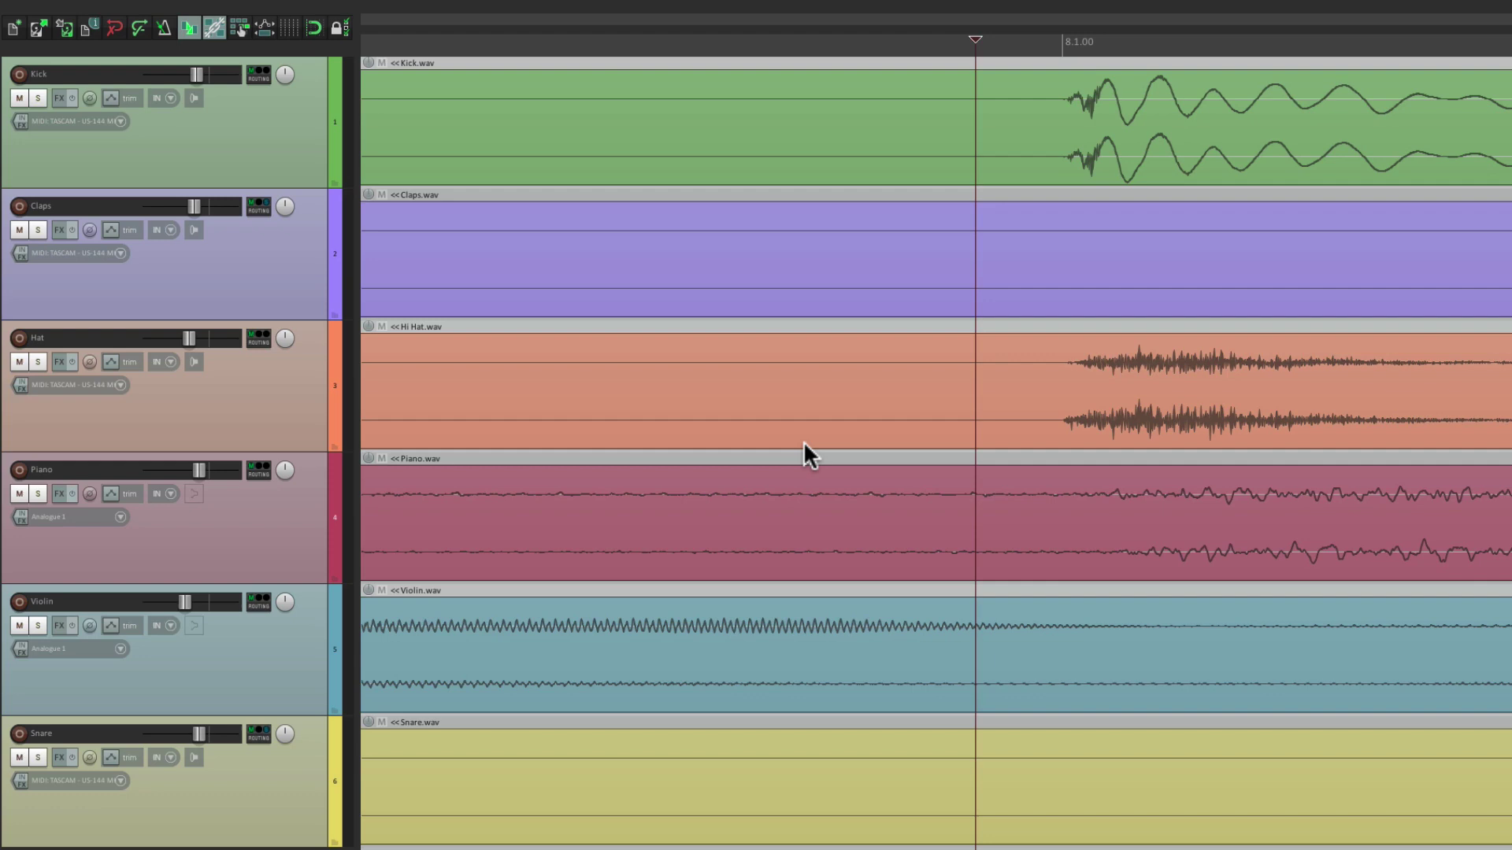
# Step: Test view-centred wheel zooming and panning around bar 9.1.00
pyautogui.scroll(-8, 803, 453)
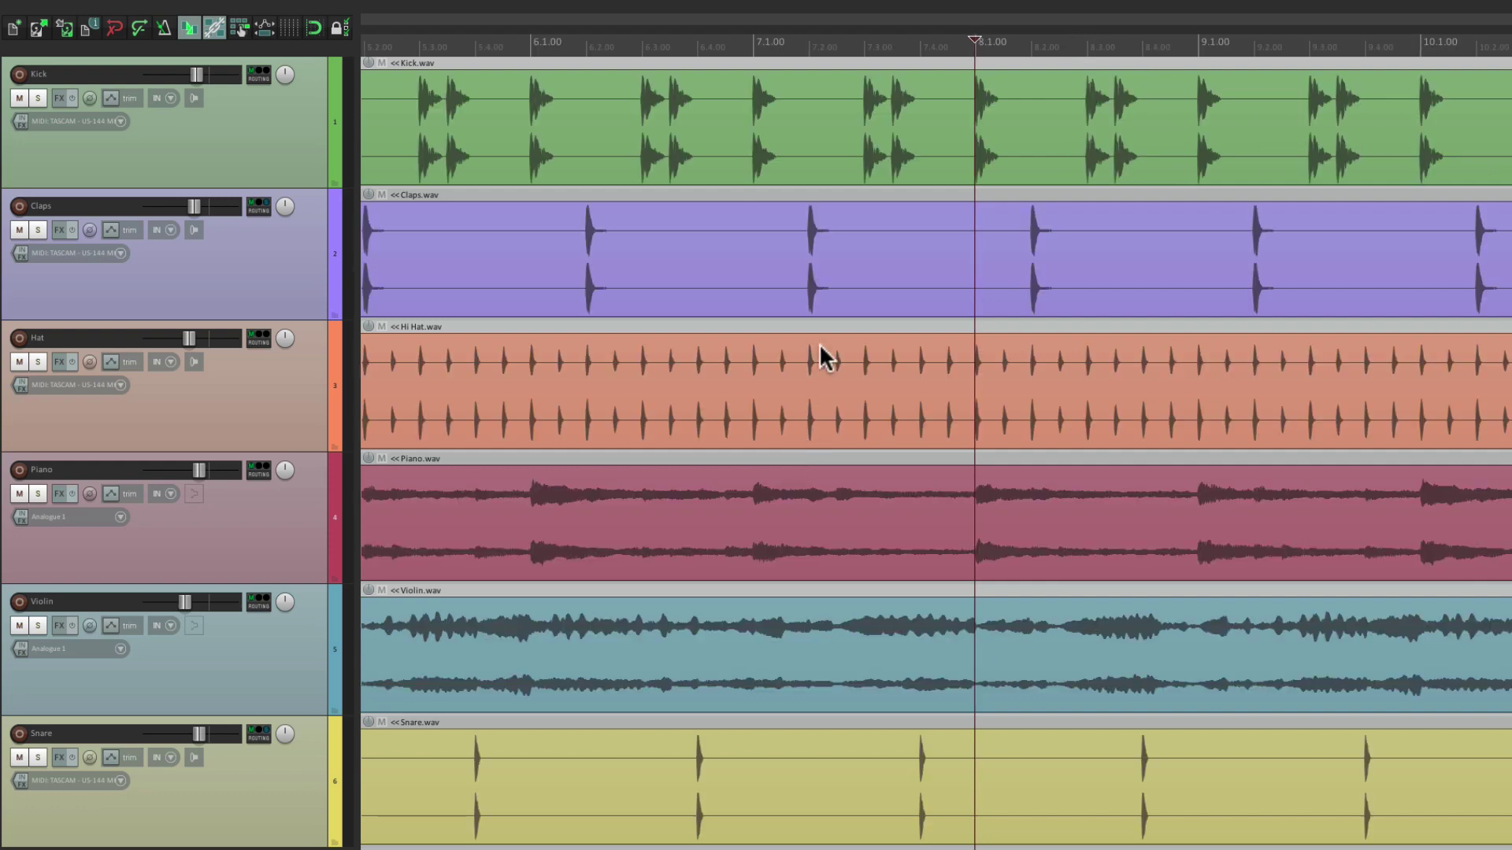
pyautogui.scroll(-1, 819, 354)
pyautogui.hscroll(-2, 819, 344)
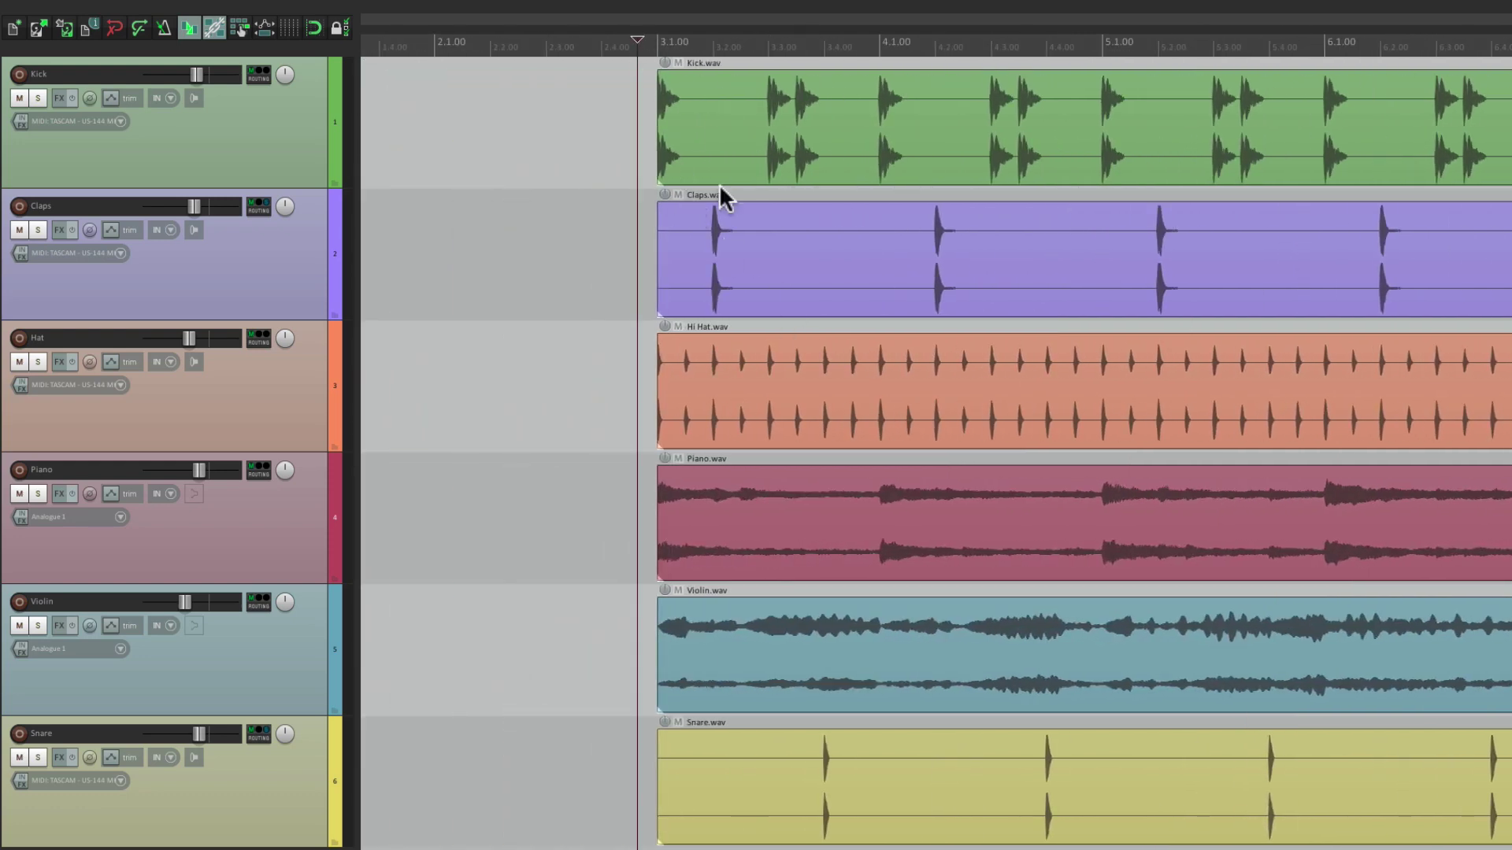
pyautogui.hscroll(15, 740, 234)
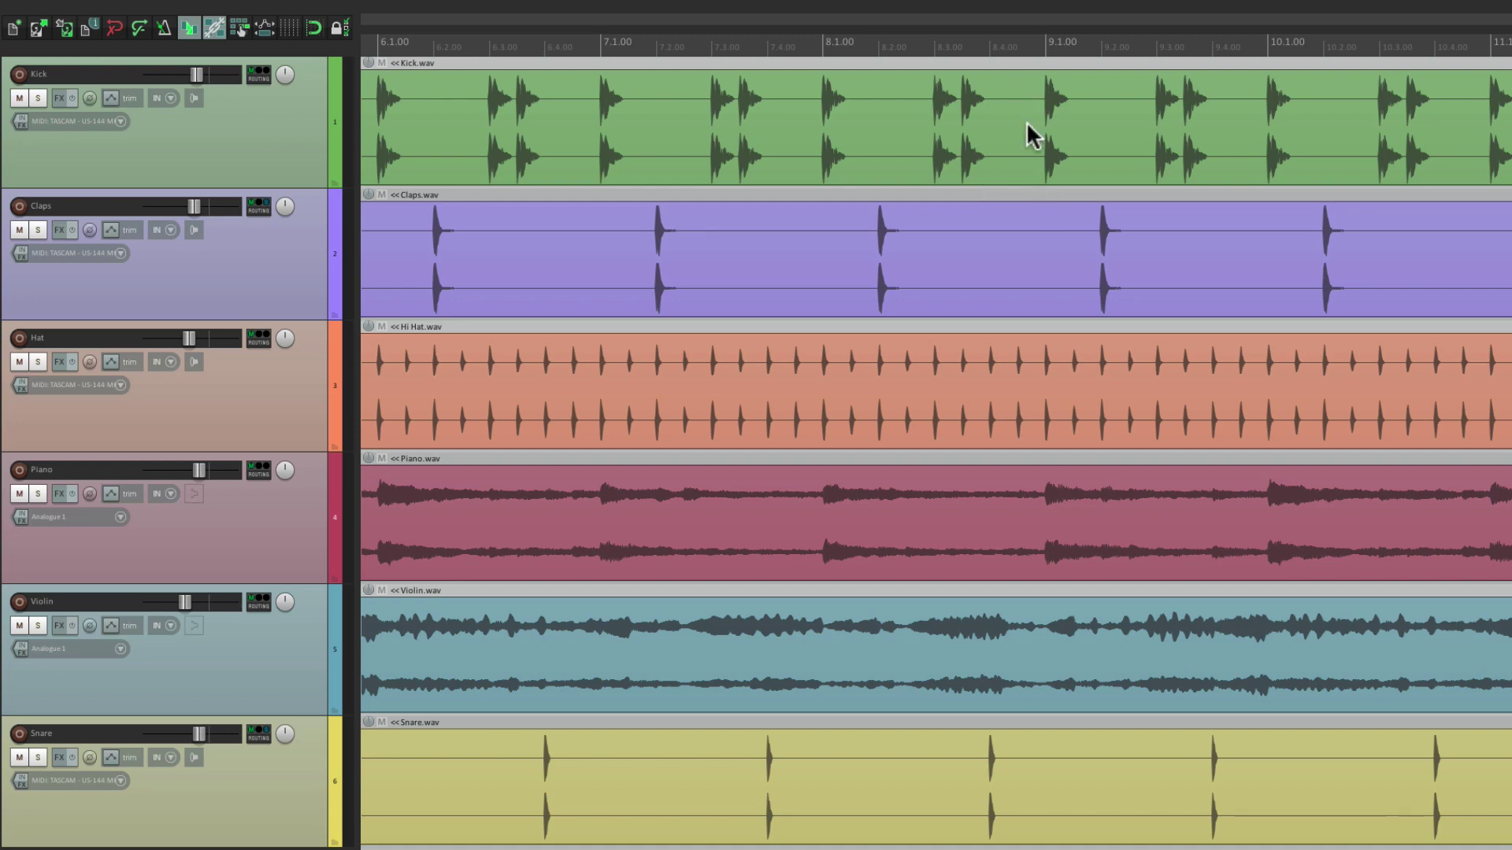
pyautogui.hscroll(1, 1027, 130)
pyautogui.hscroll(-1, 1028, 126)
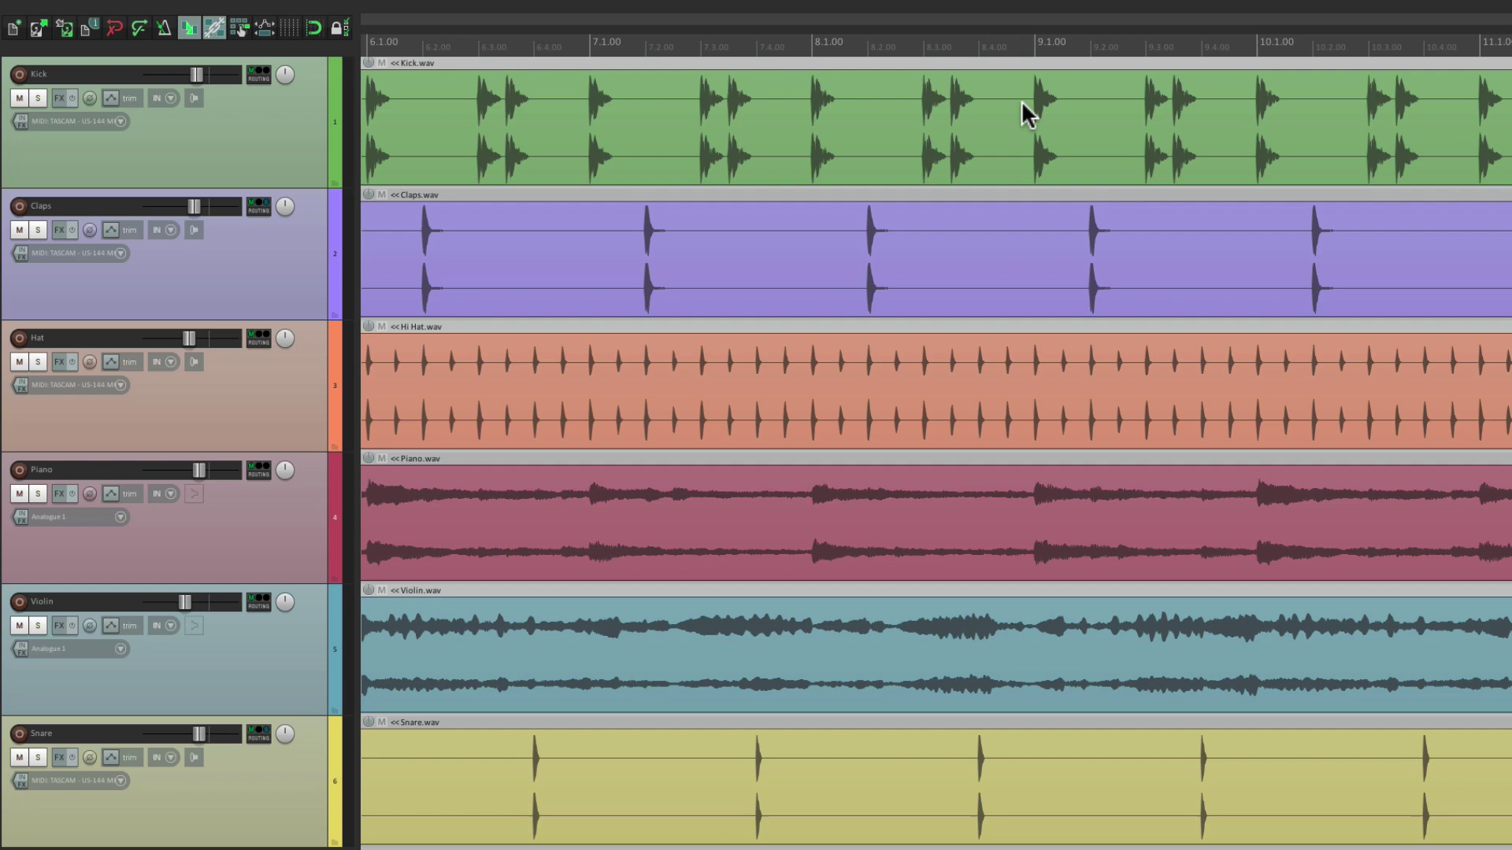
pyautogui.scroll(5, 1022, 100)
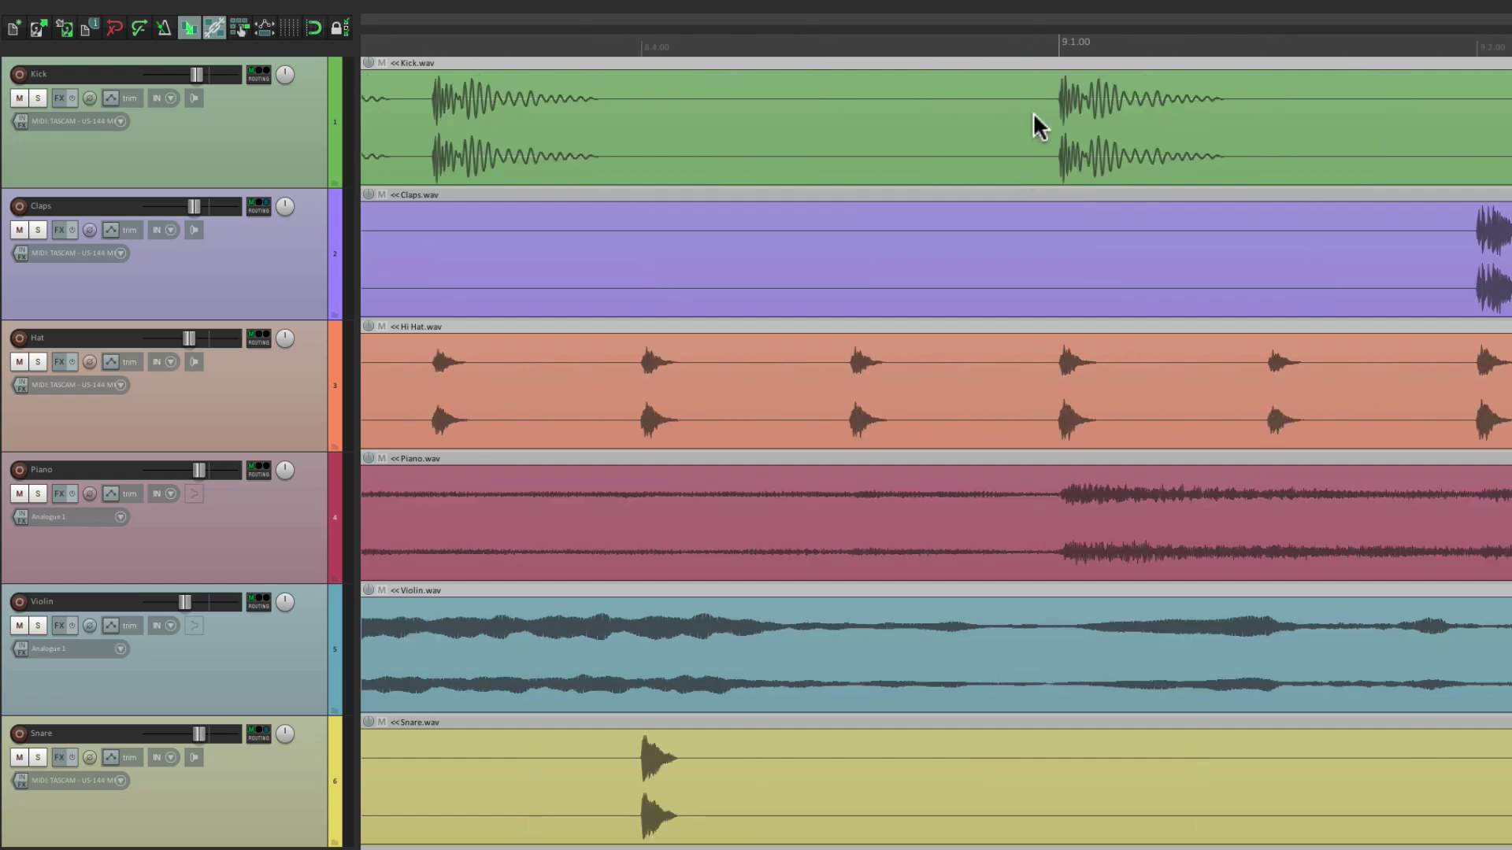
pyautogui.scroll(-5, 1034, 114)
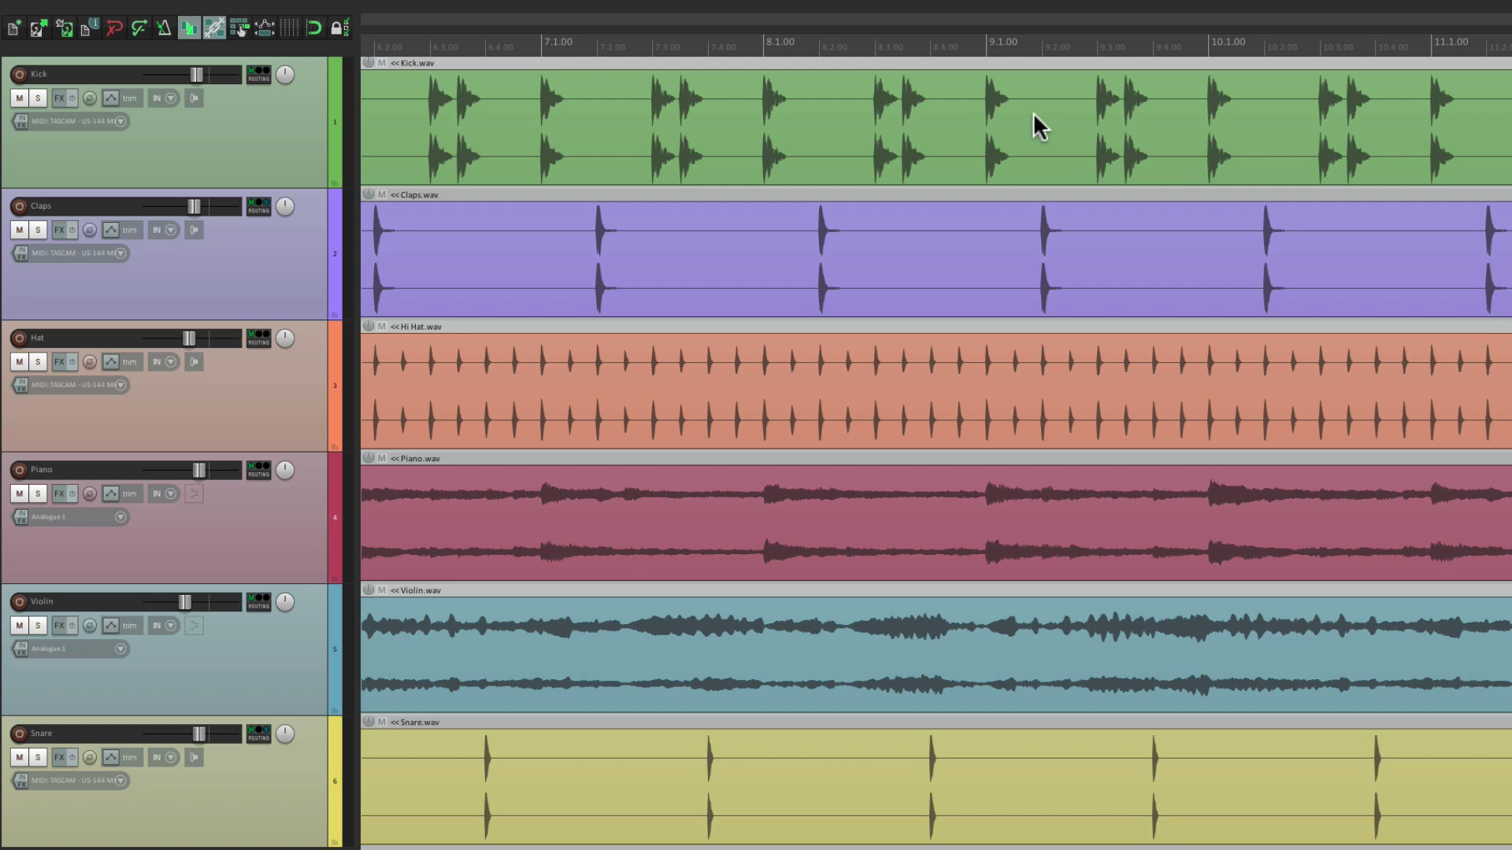
pyautogui.scroll(5, 1033, 111)
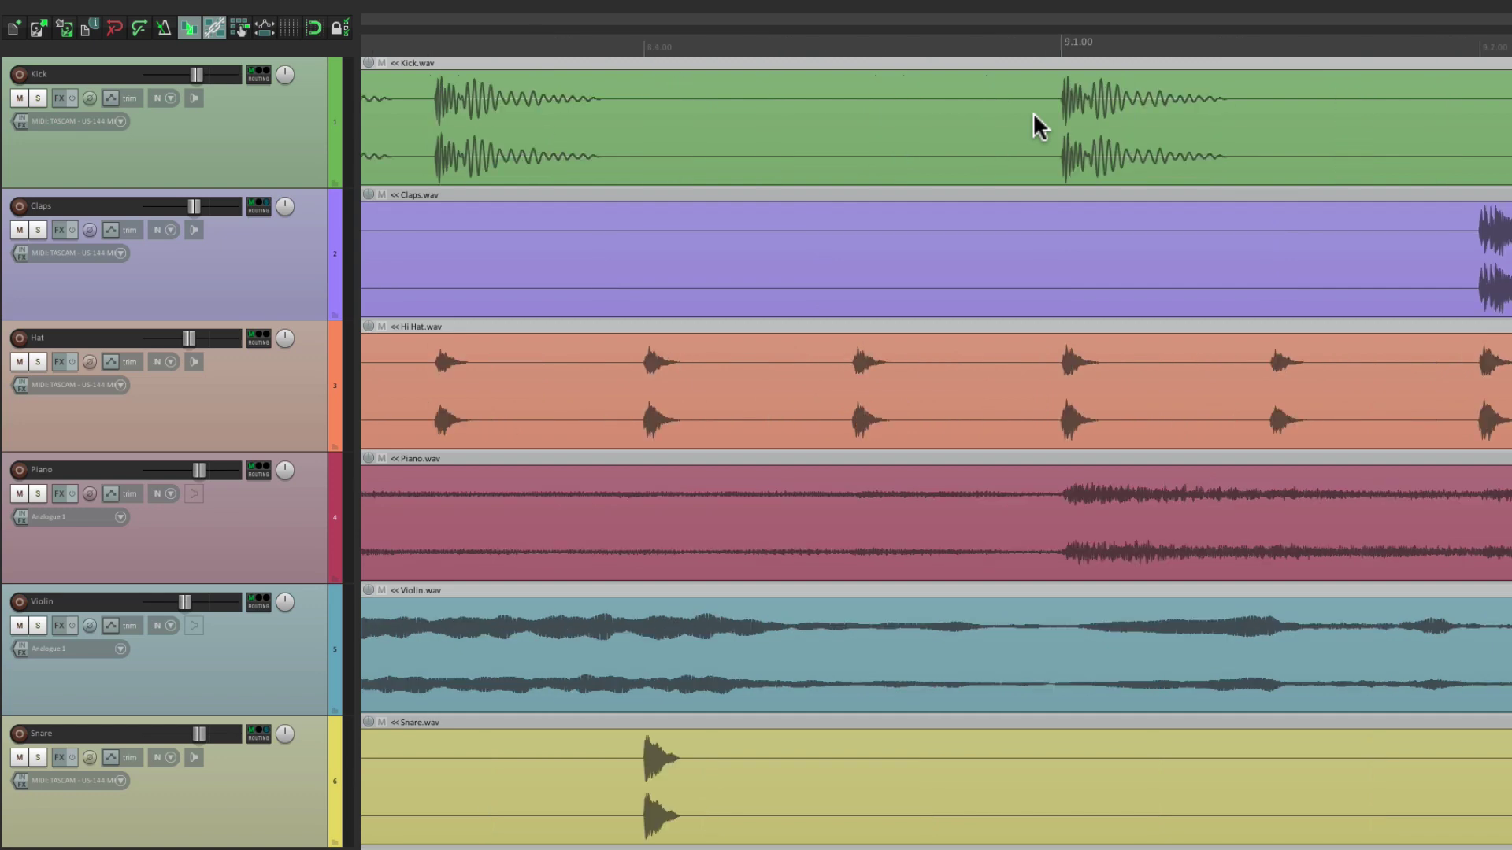
pyautogui.scroll(5, 1034, 112)
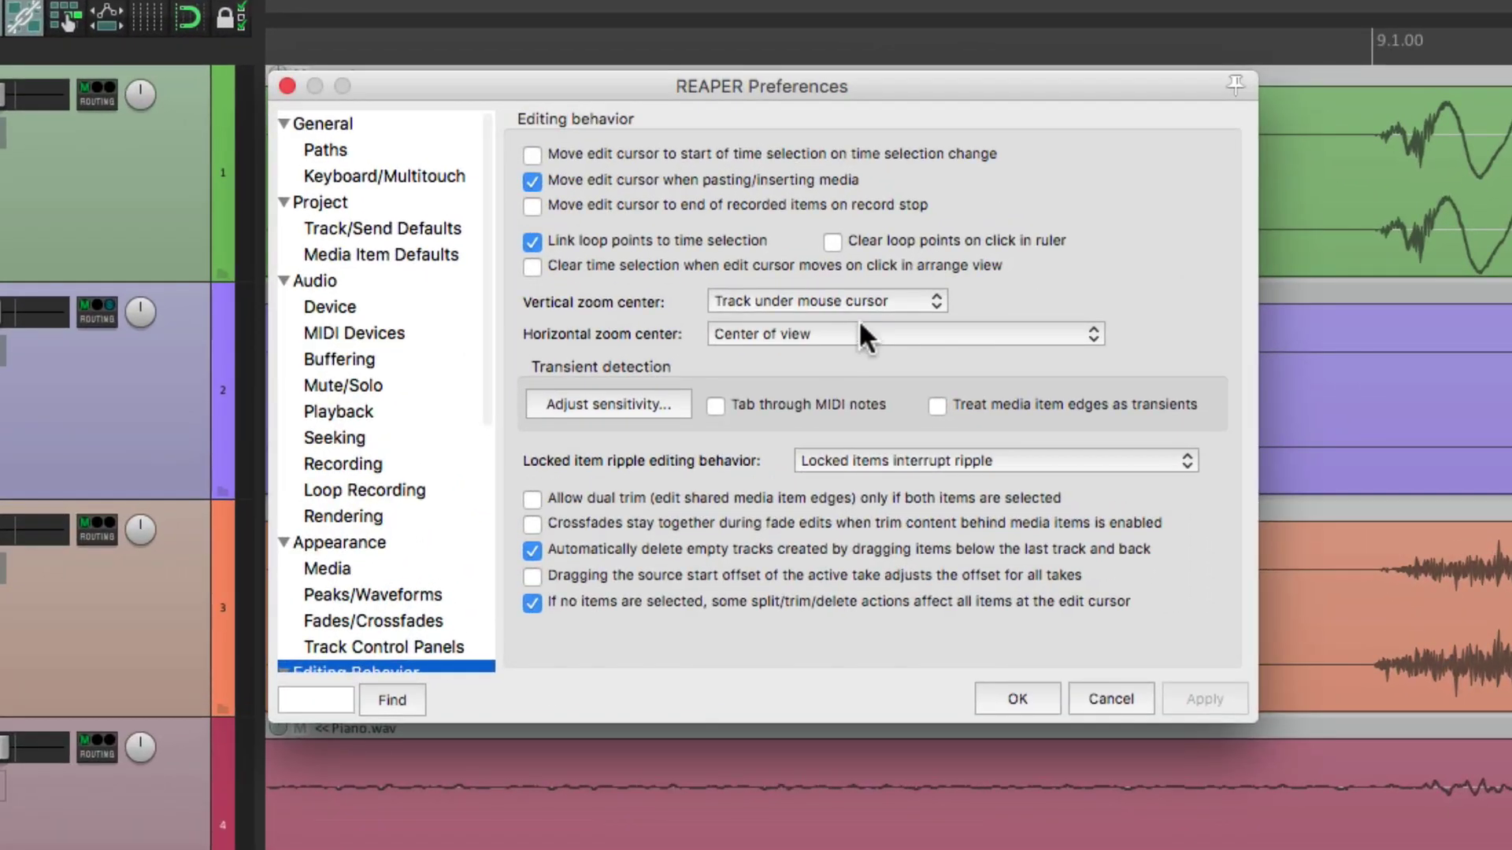
# Step: Change Horizontal zoom center to 'Mouse cursor' and close Preferences
pyautogui.click(852, 328)
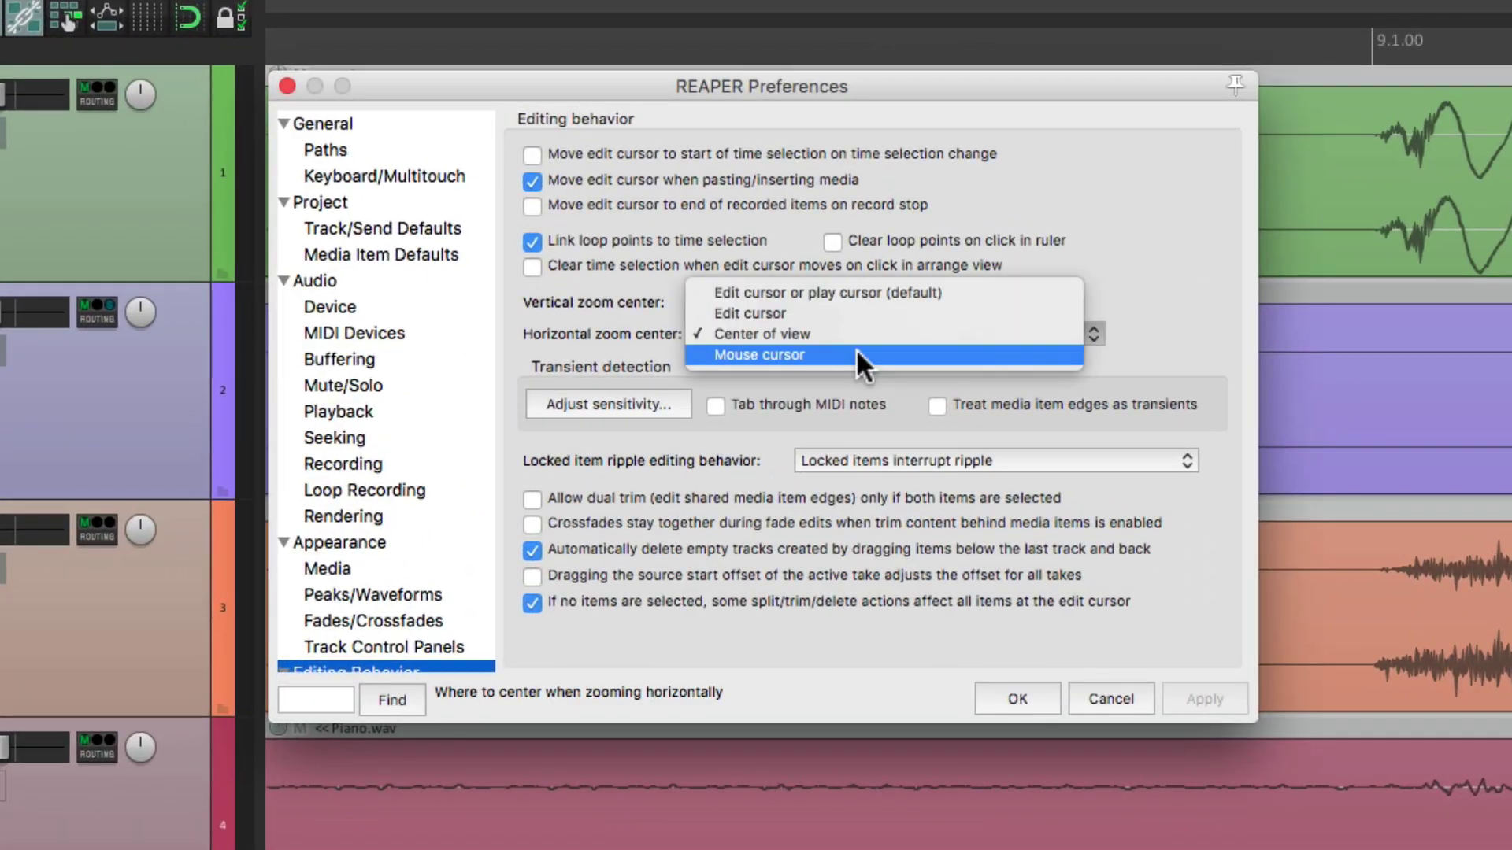
pyautogui.click(857, 354)
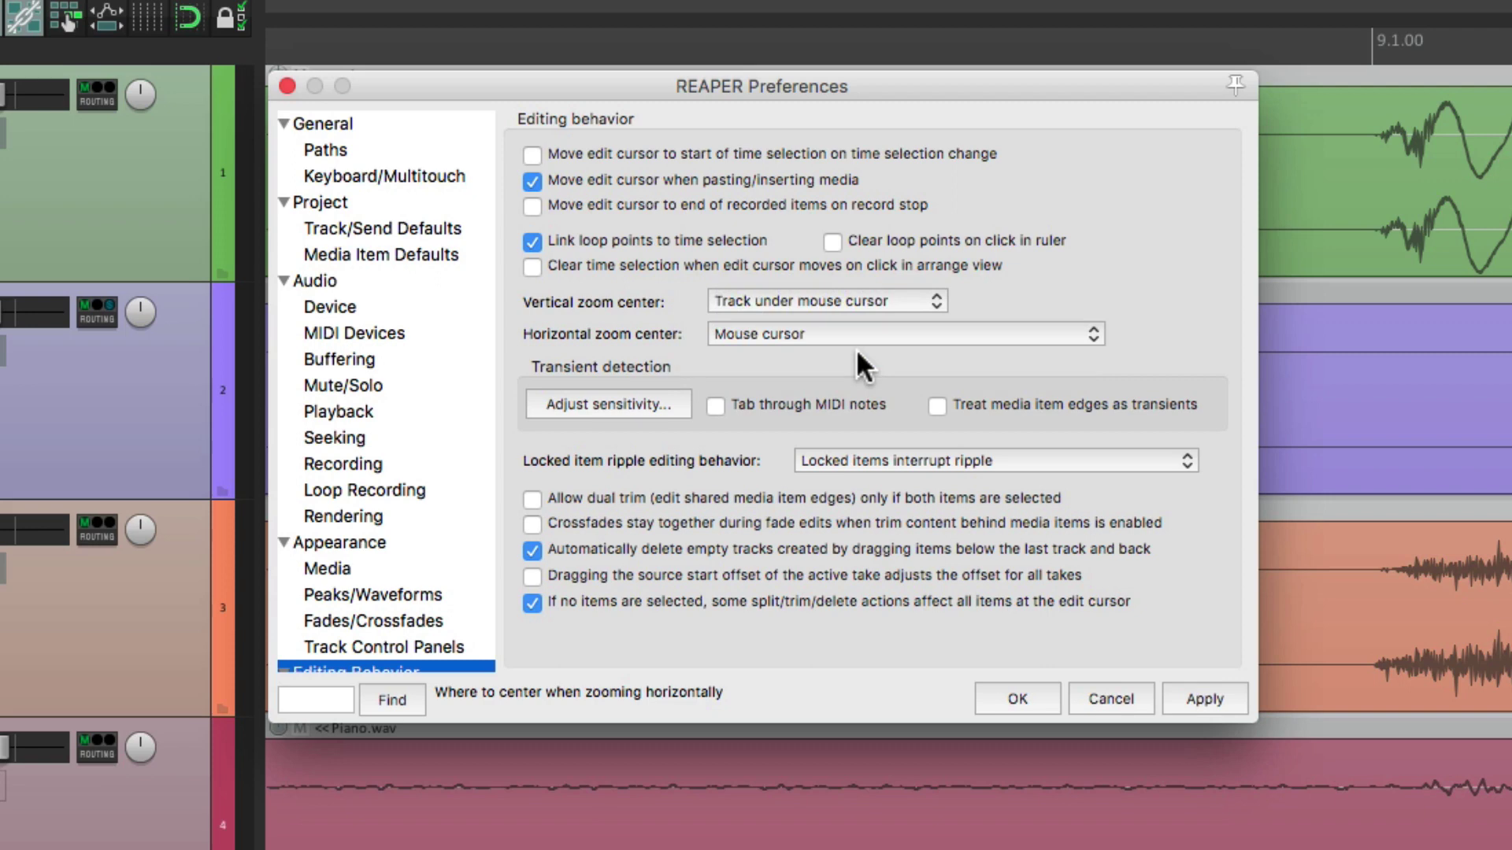
pyautogui.press('Return')
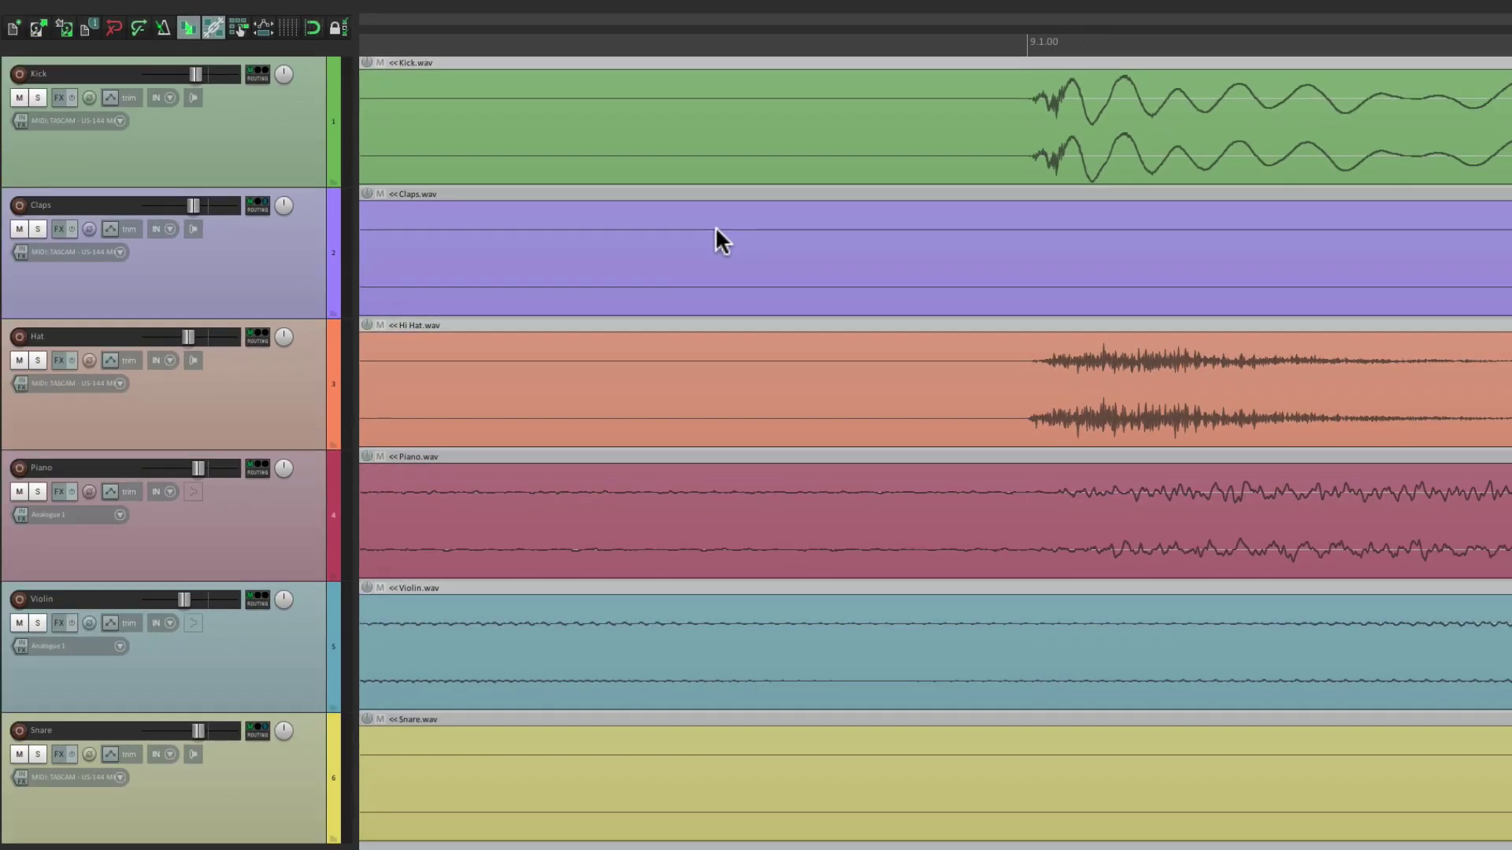
# Step: Wheel-zoom over bar 11.1.00 to test mouse-centred zooming on the Kick and Hat hits
pyautogui.scroll(-5, 715, 225)
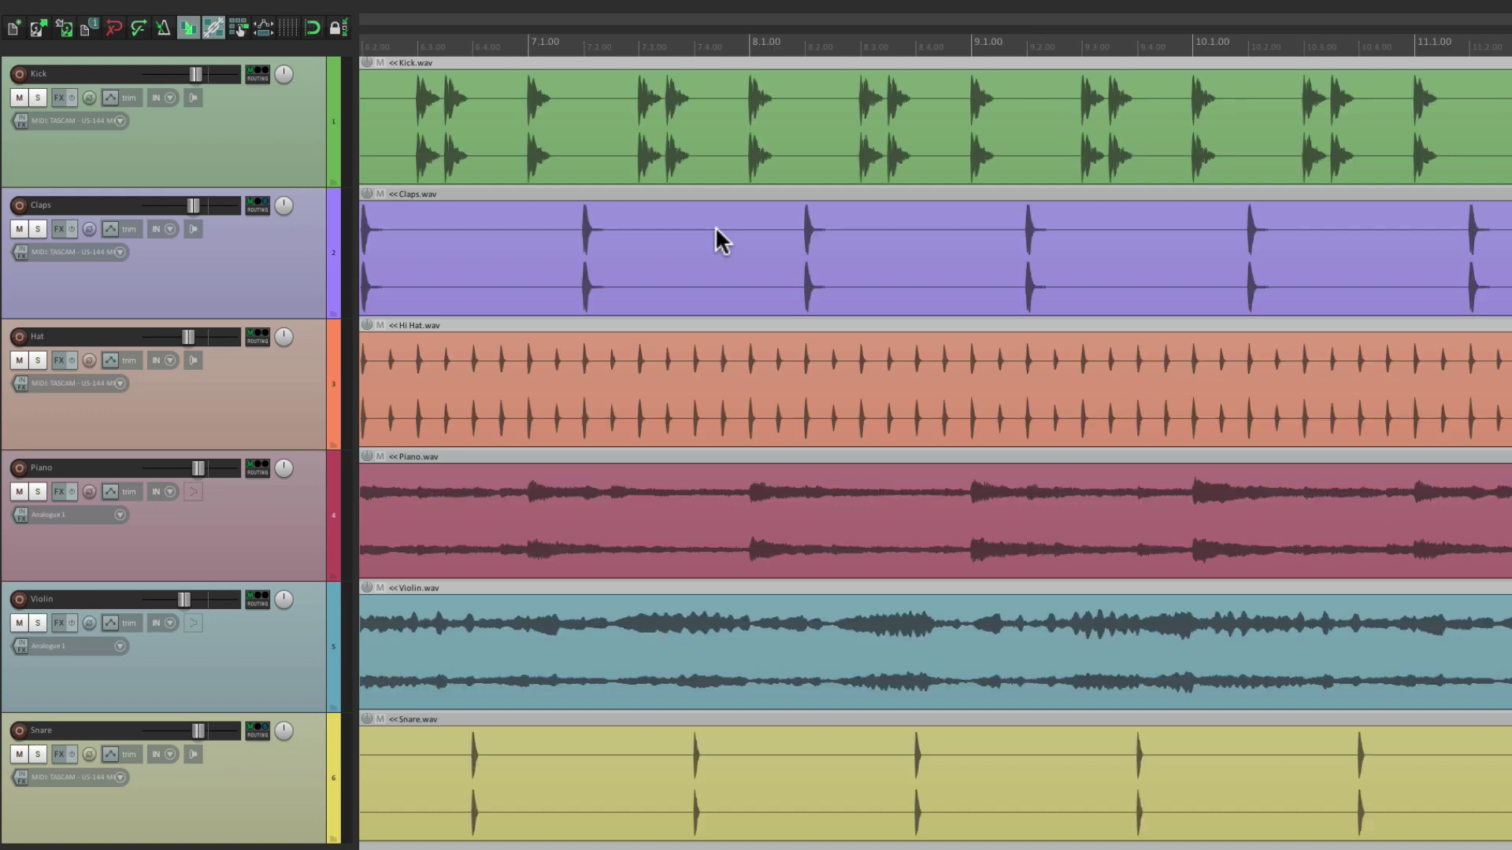
pyautogui.hscroll(5, 962, 129)
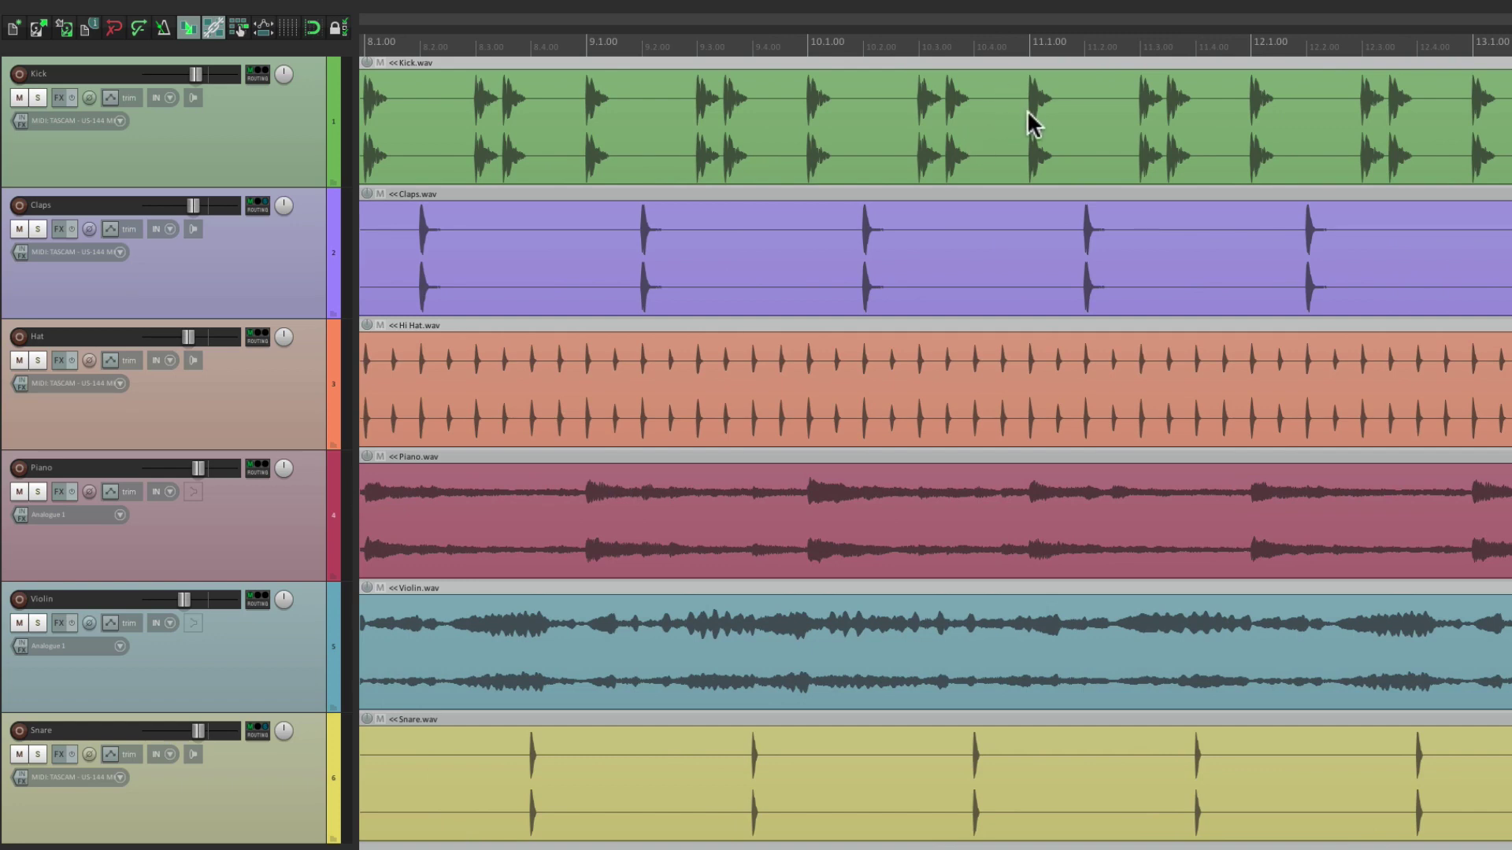
pyautogui.scroll(6, 1027, 110)
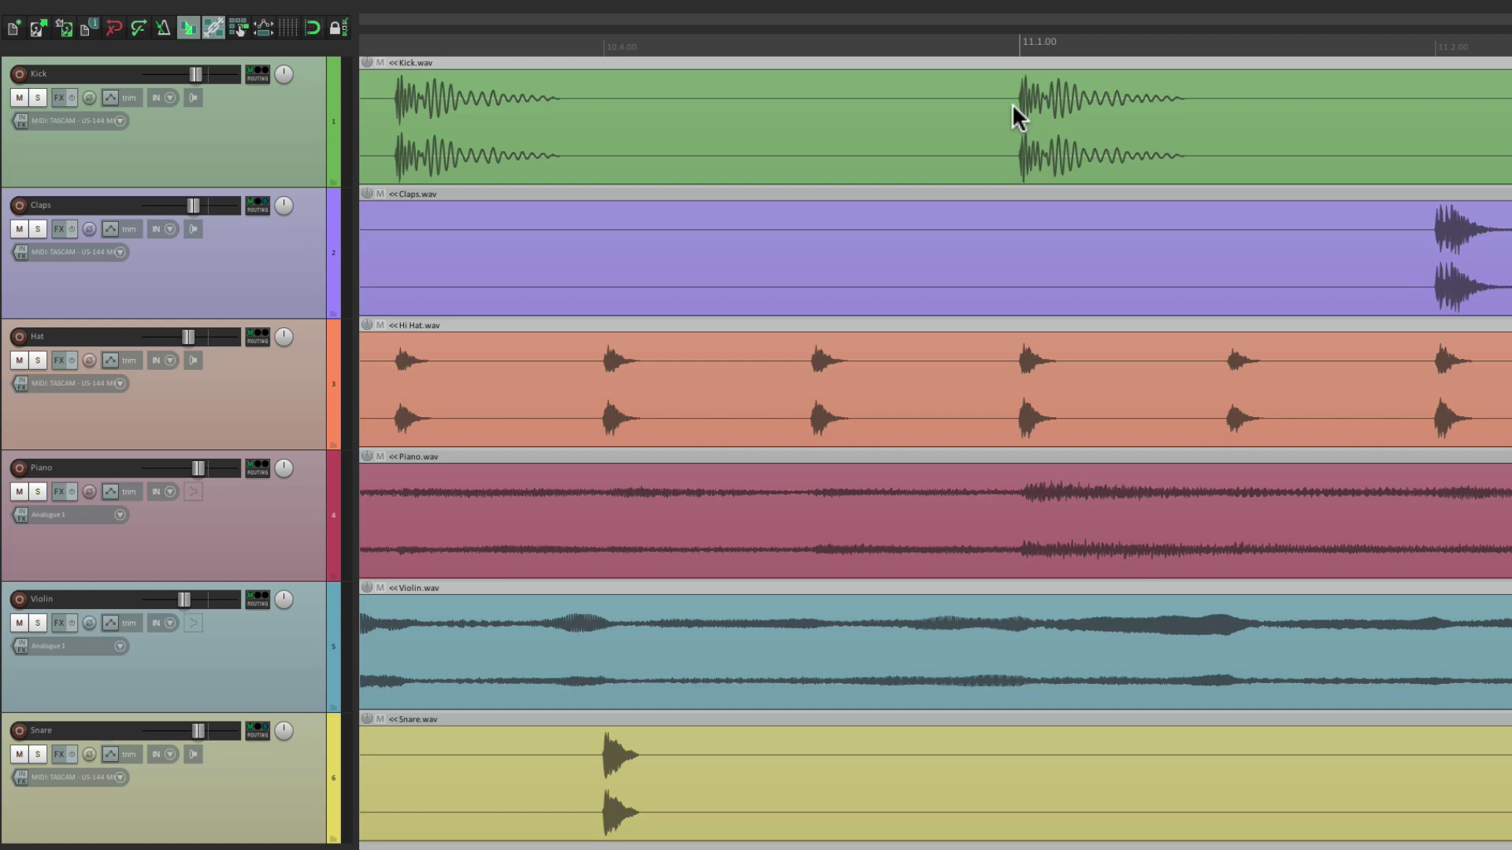
pyautogui.scroll(4, 1013, 105)
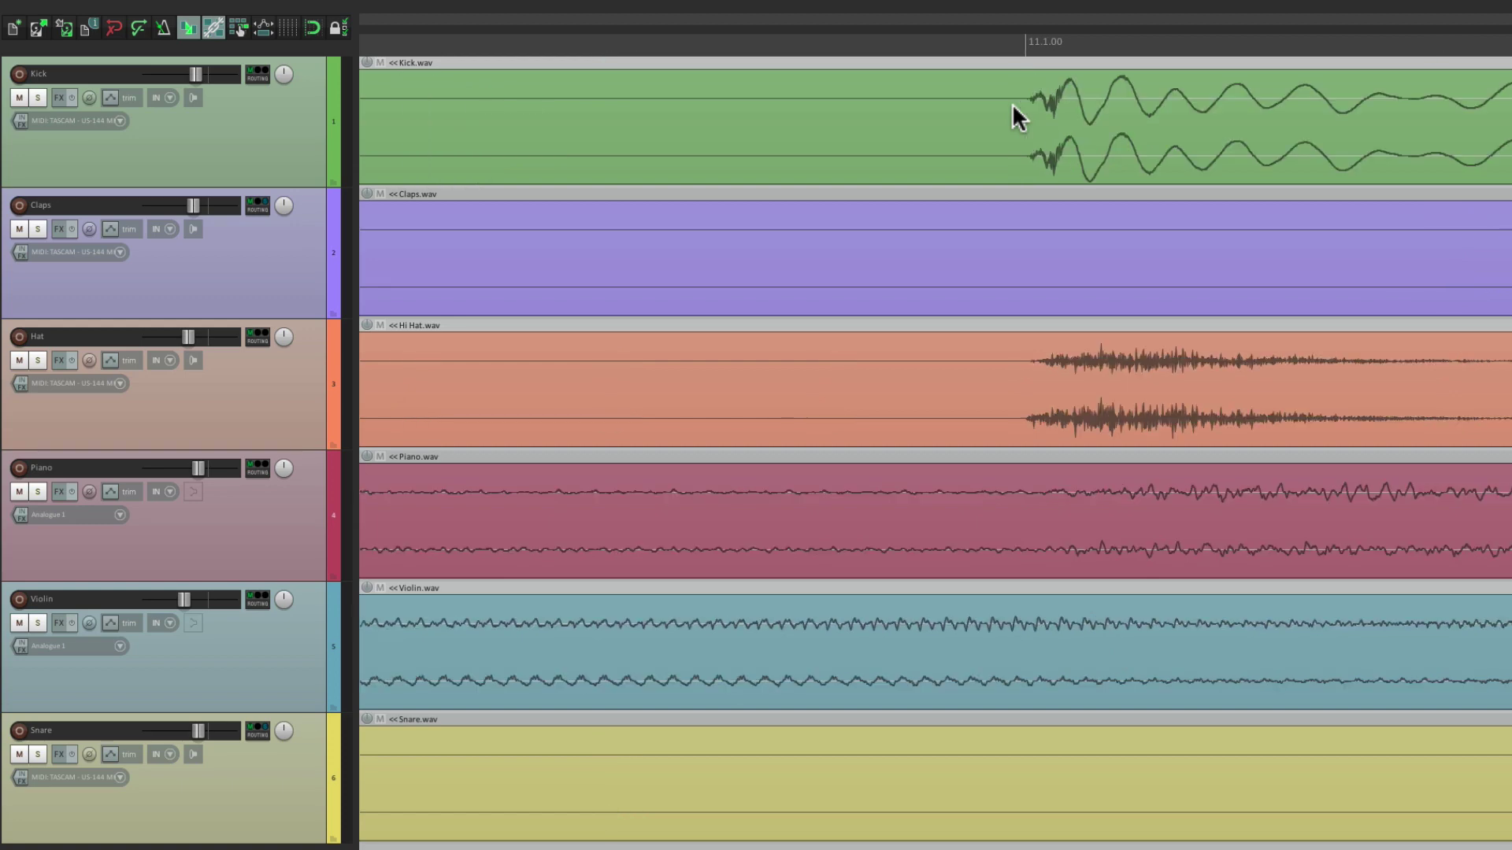
pyautogui.scroll(-8, 1012, 102)
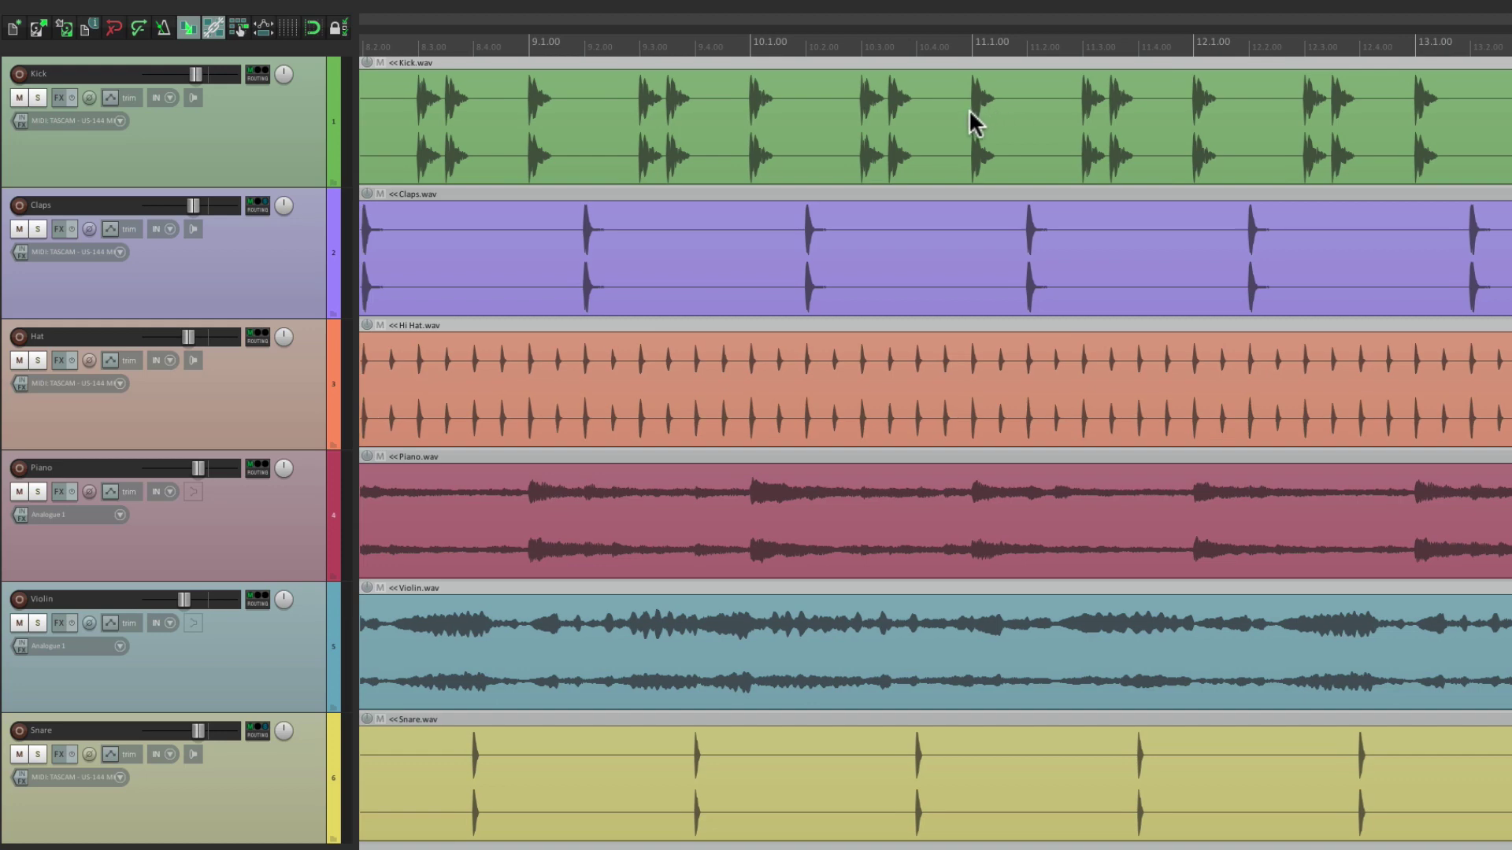
pyautogui.scroll(8, 969, 111)
pyautogui.scroll(4, 973, 115)
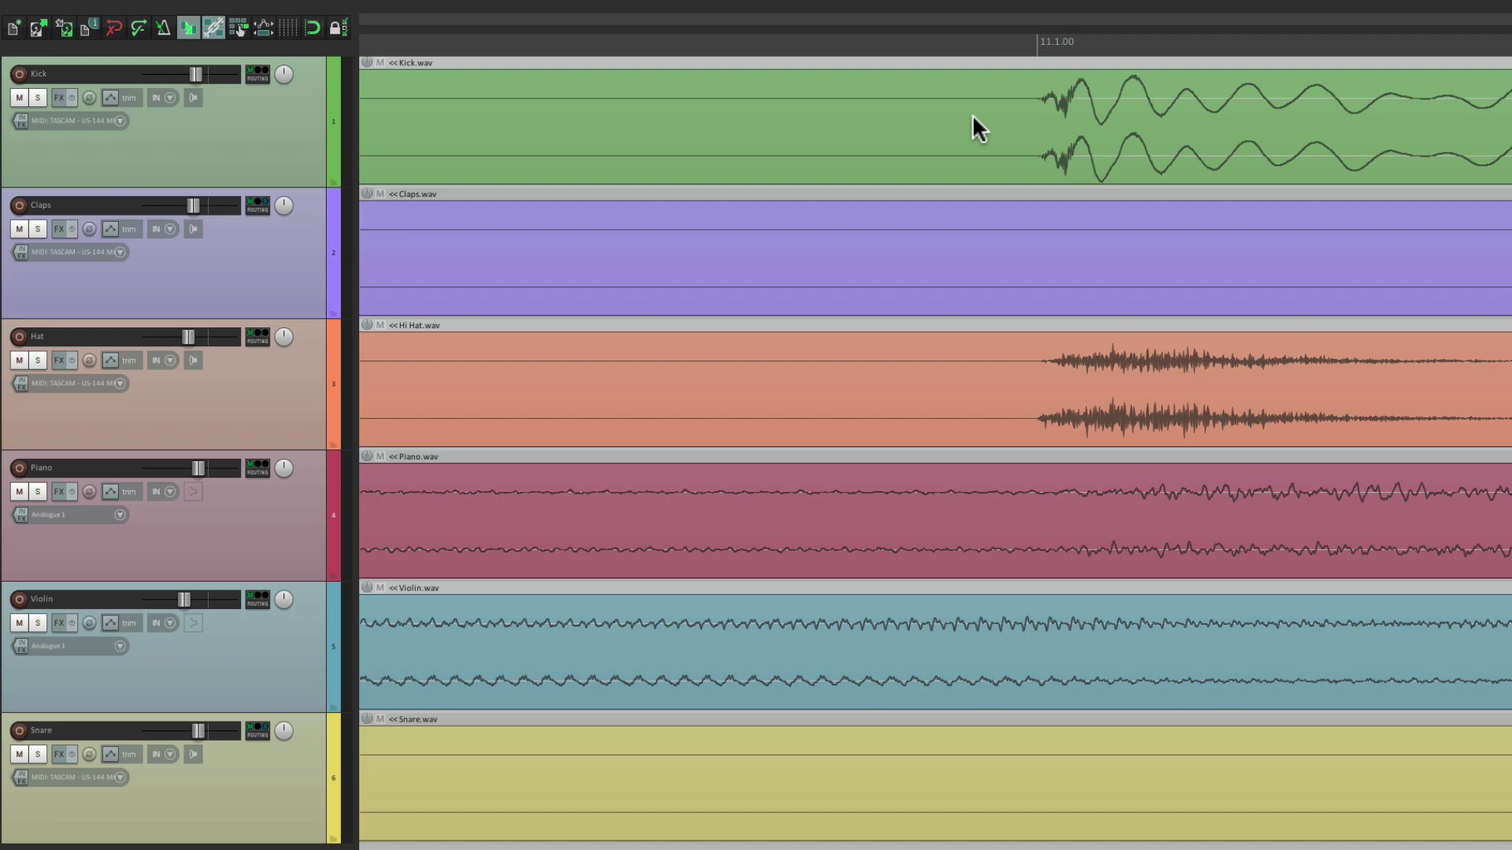
# Step: Zoom in and save the current view into the Closer track-view screenset
pyautogui.scroll(-5, 972, 113)
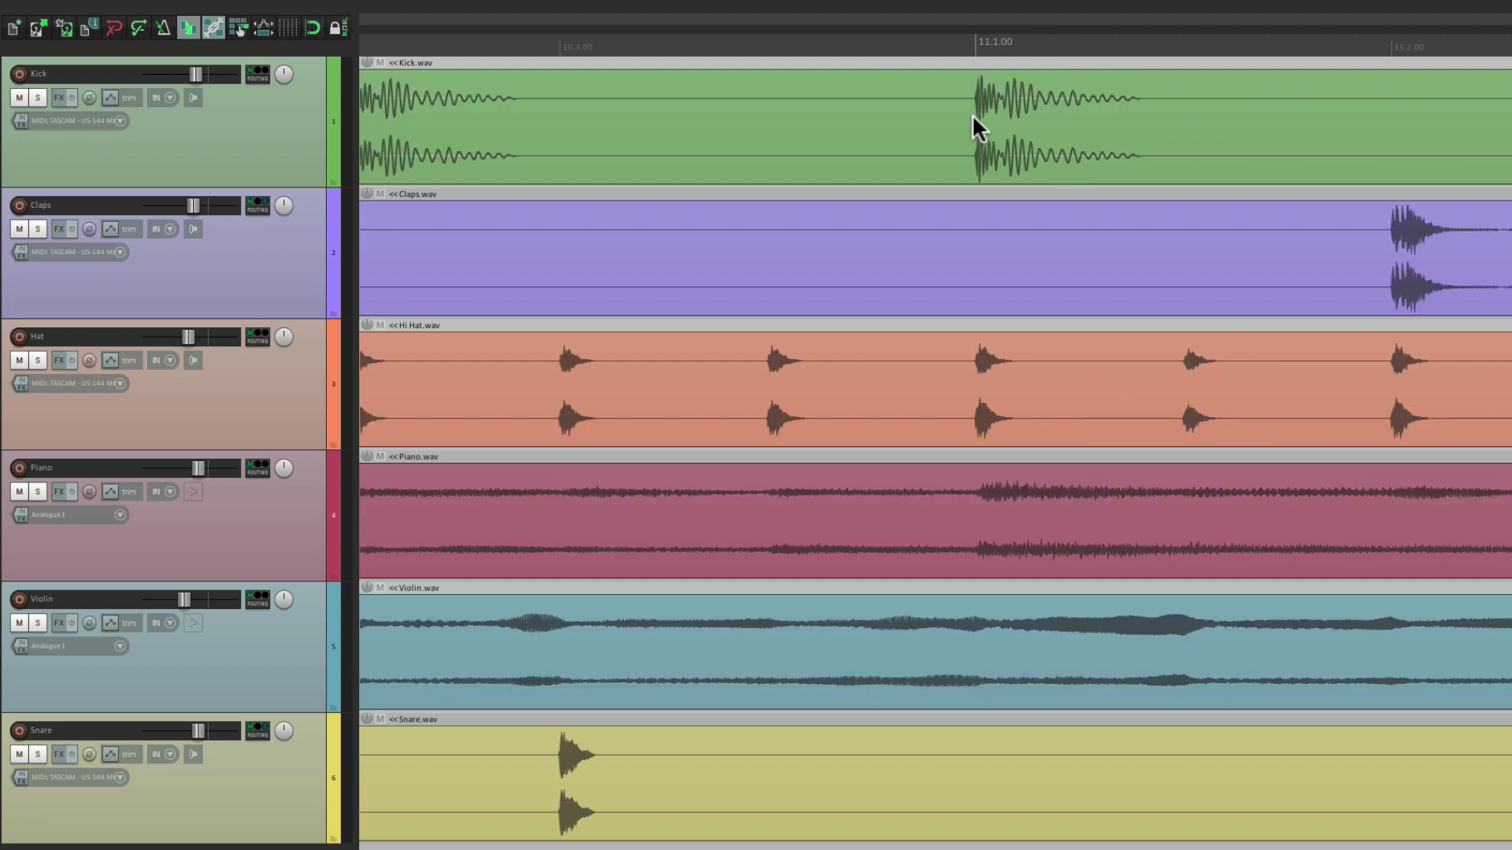
pyautogui.scroll(-5, 864, 172)
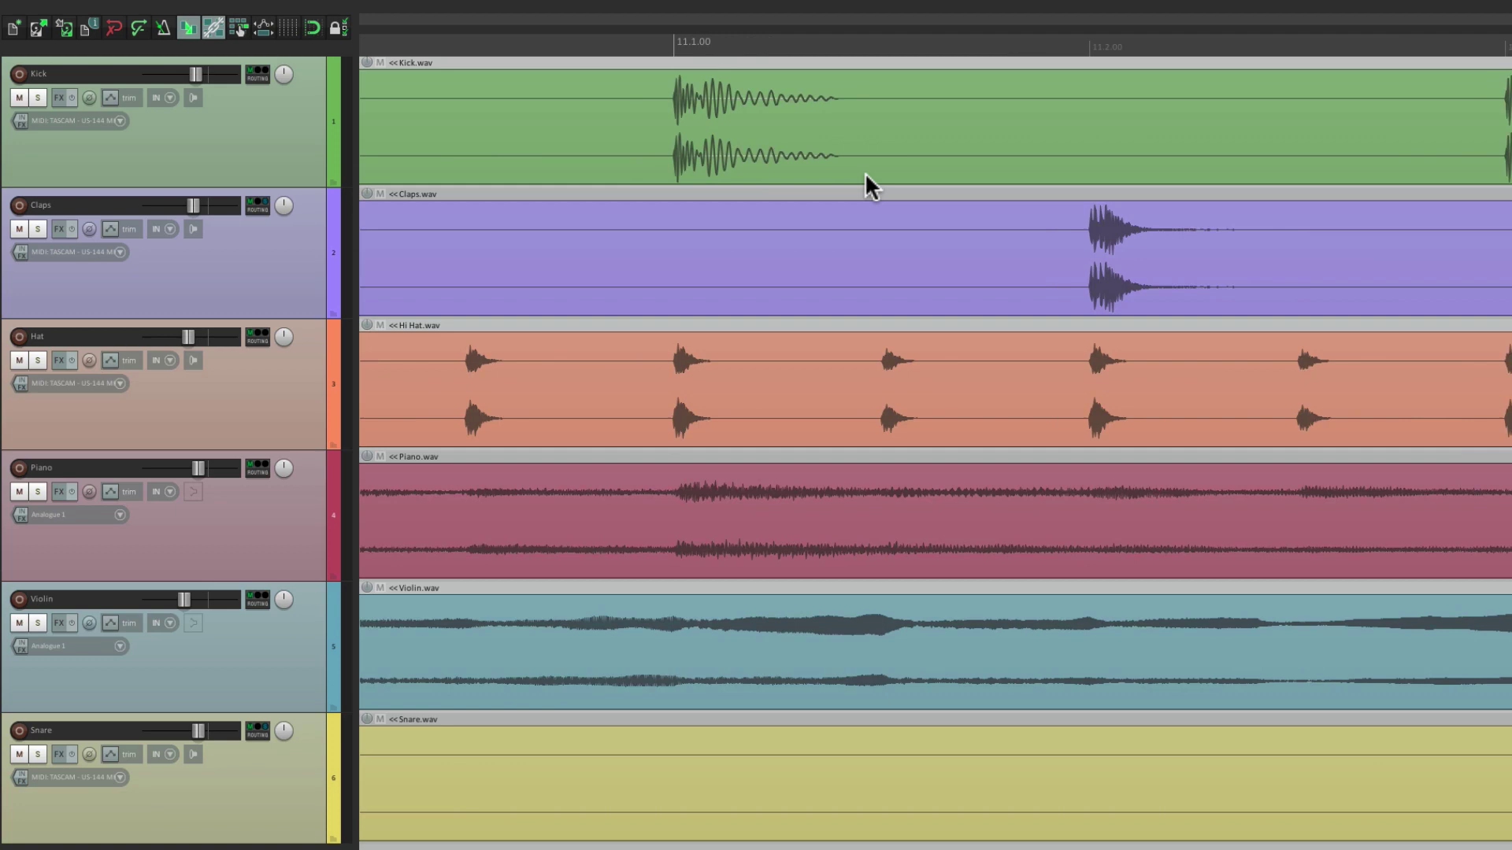
pyautogui.hscroll(2, 781, 149)
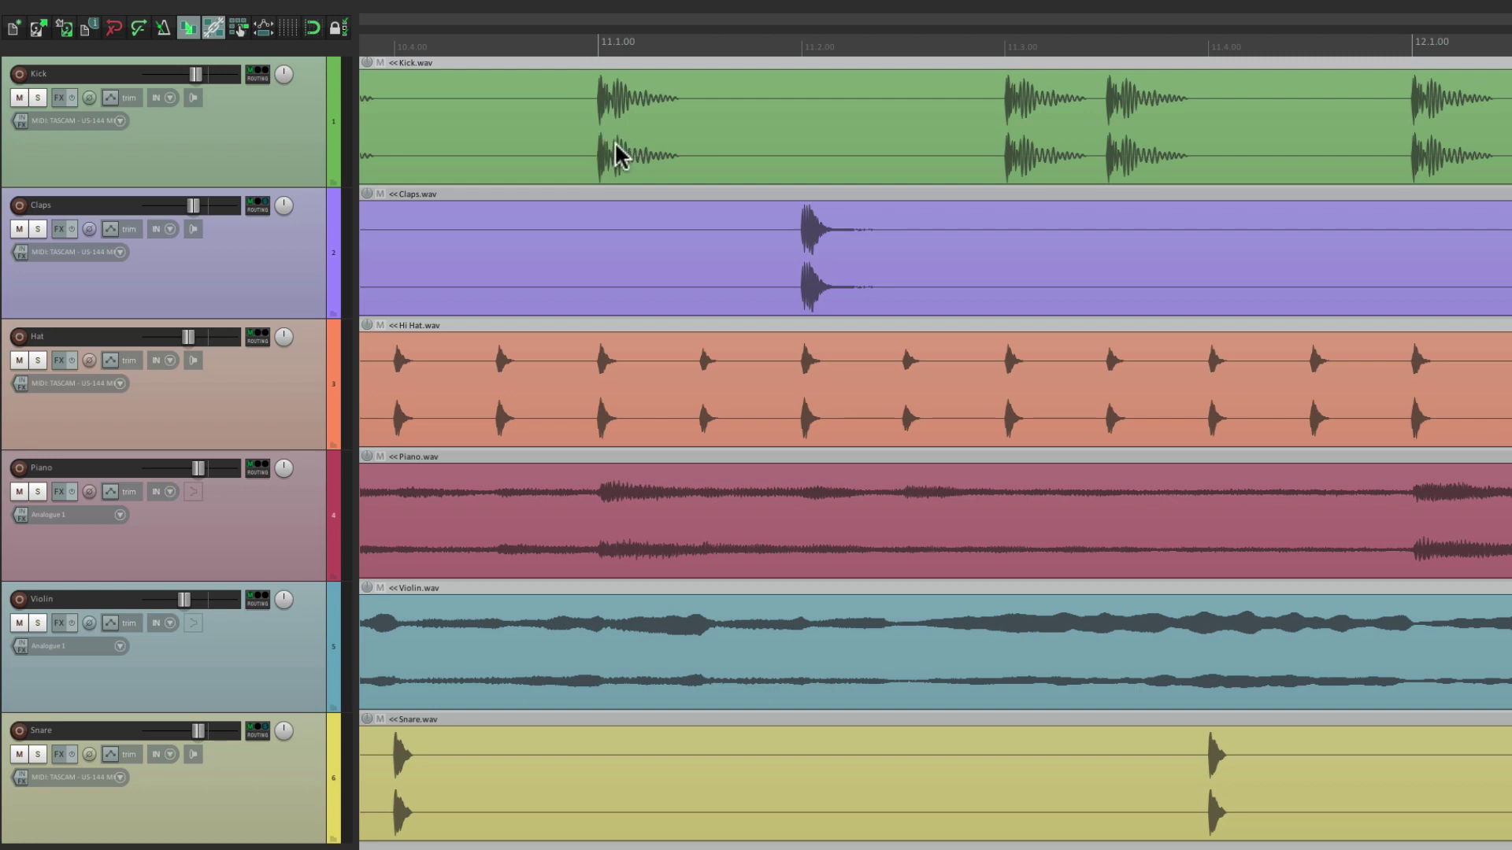
pyautogui.hscroll(-3, 624, 152)
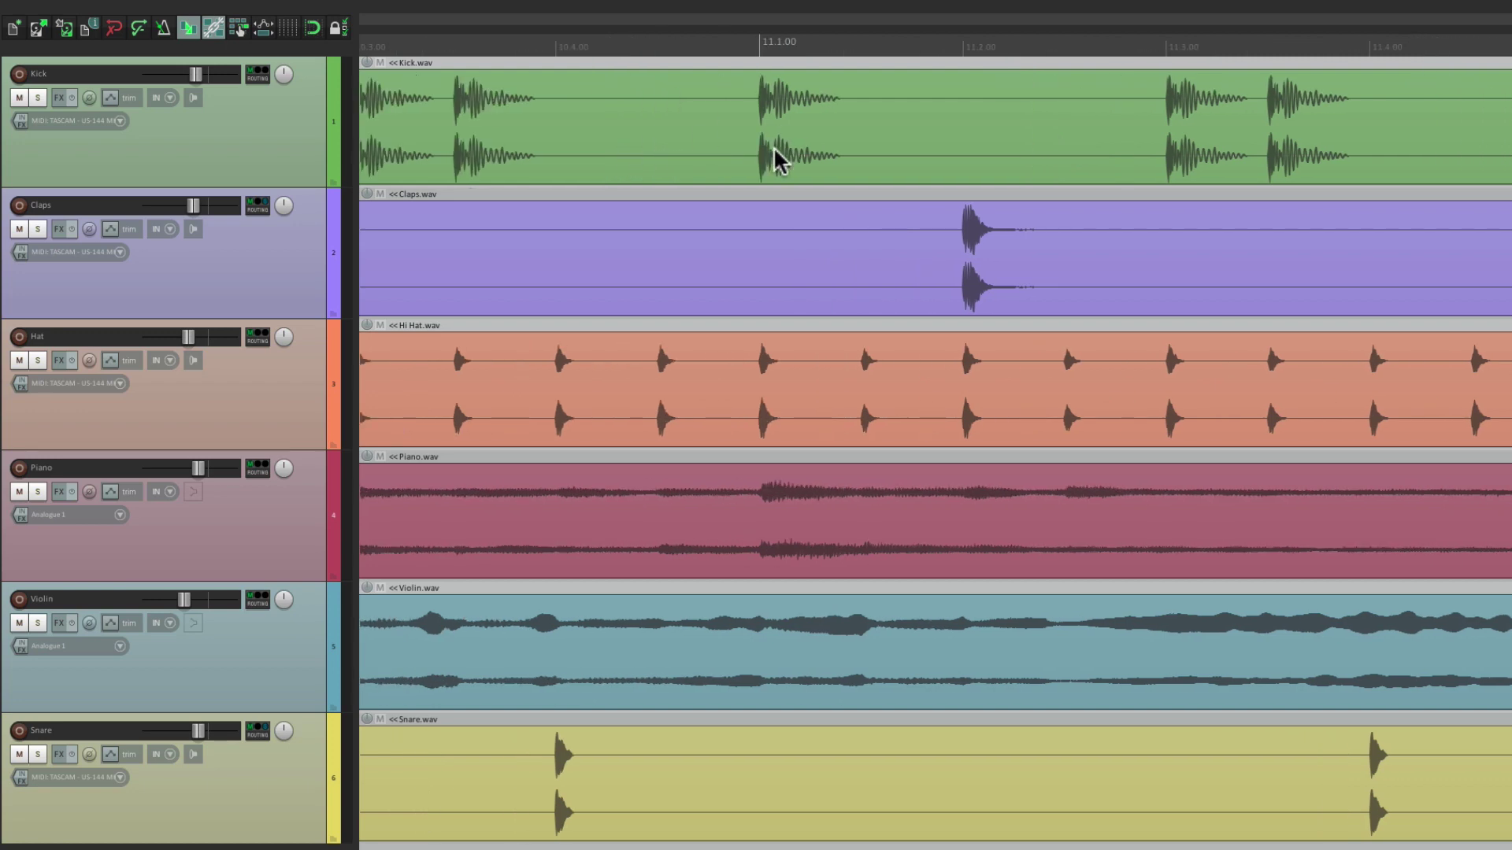
pyautogui.press('super+e')
pyautogui.click(639, 311)
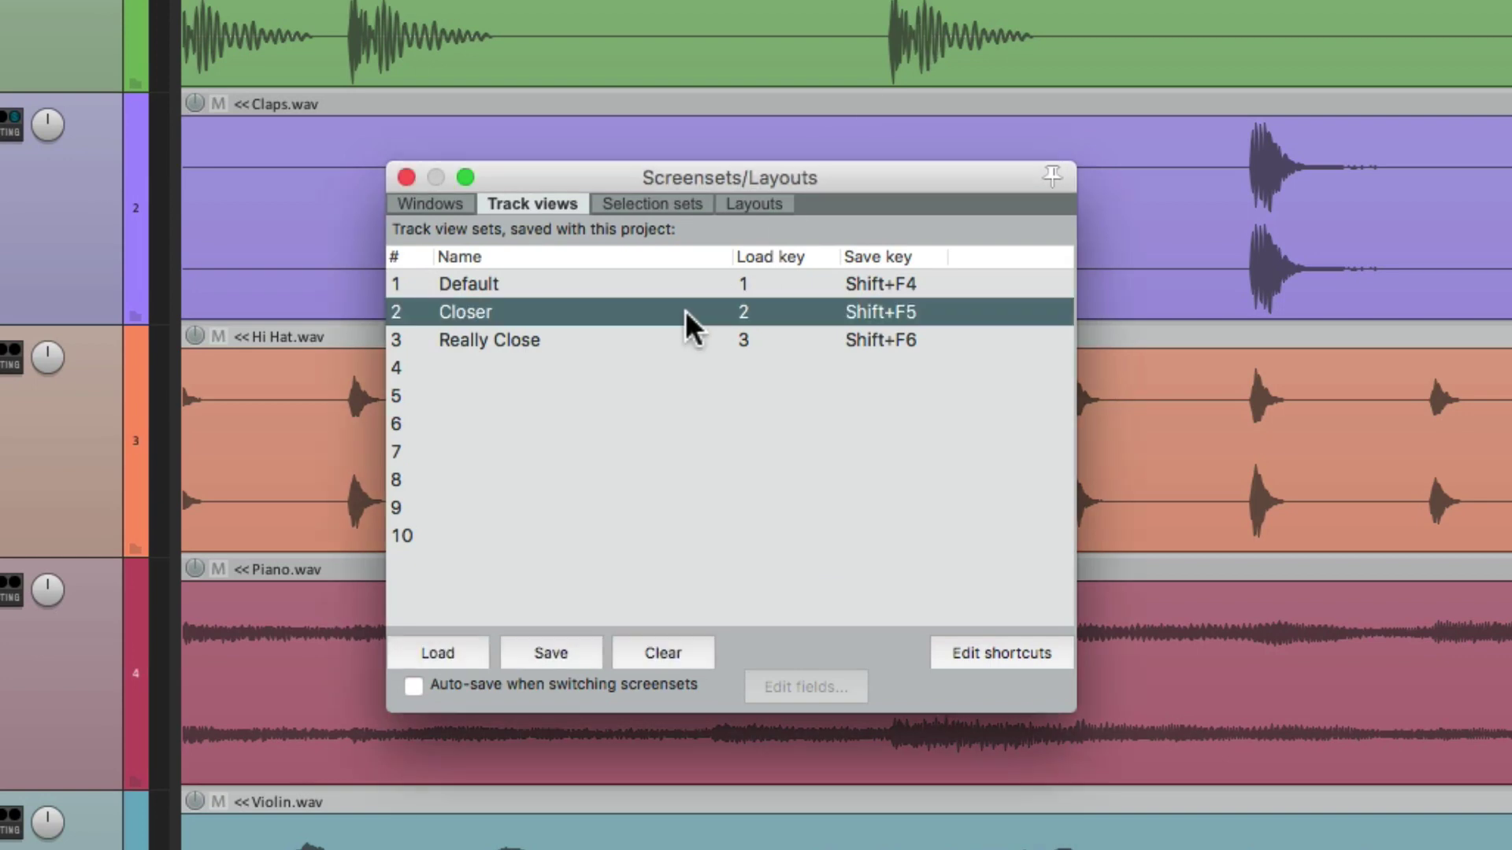
pyautogui.click(551, 654)
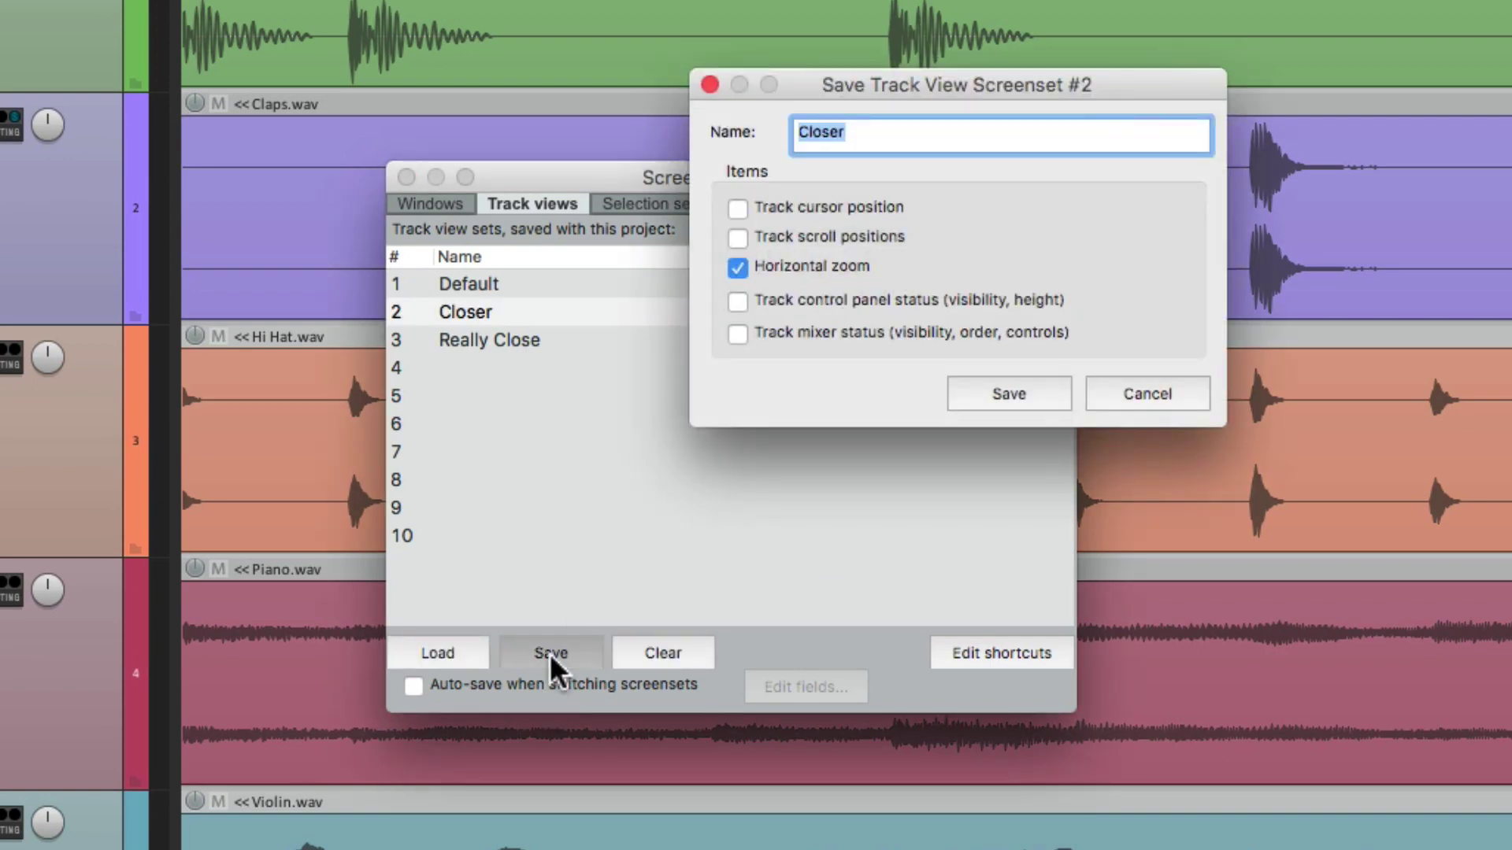
pyautogui.press('Return')
pyautogui.press('Escape')
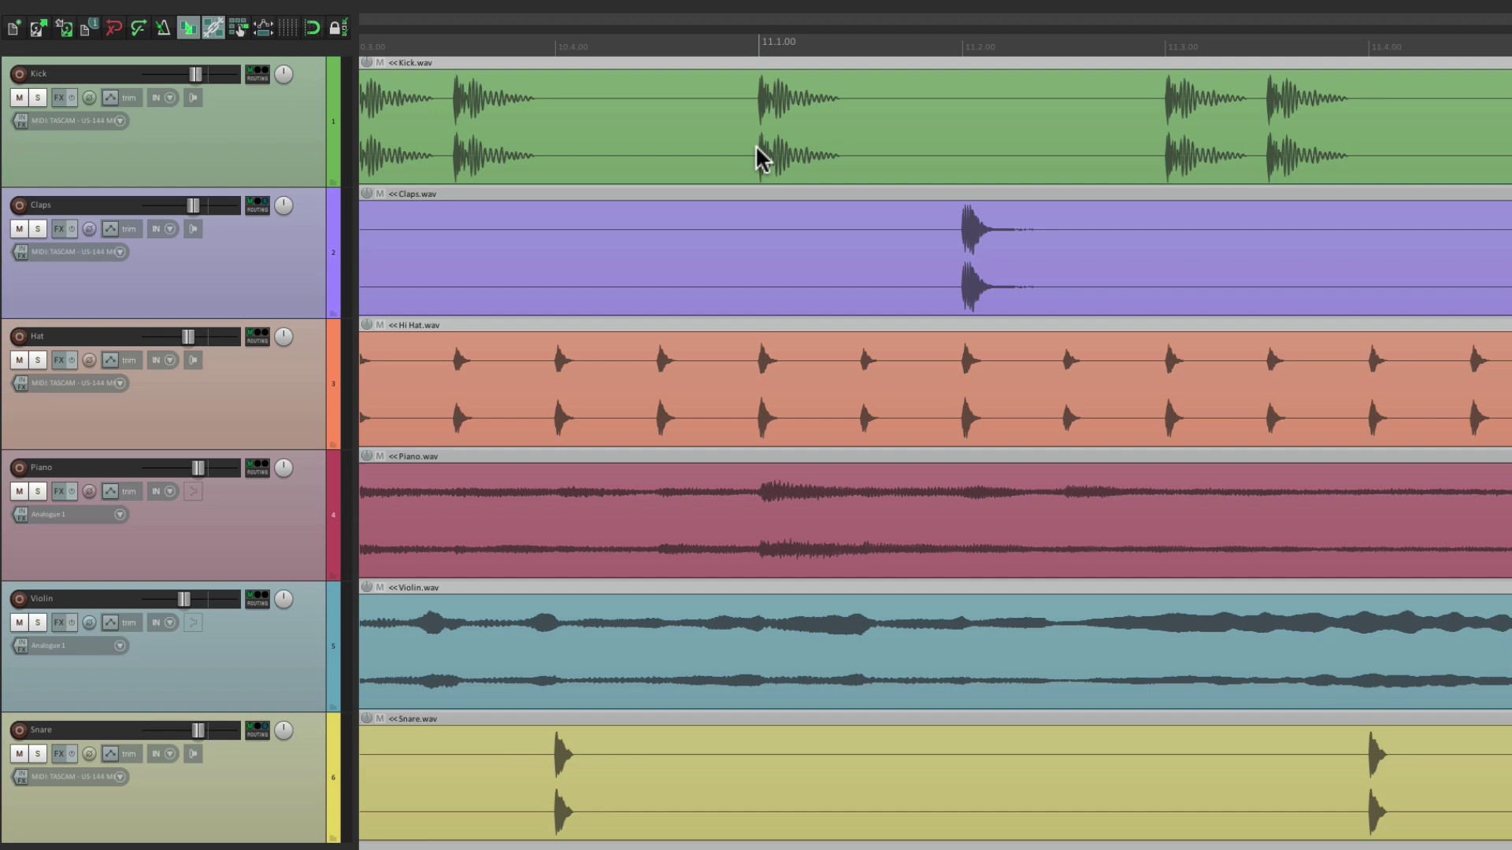
# Step: Zoom in further and save that close-up into the Really Close track-view screenset
pyautogui.scroll(10, 762, 158)
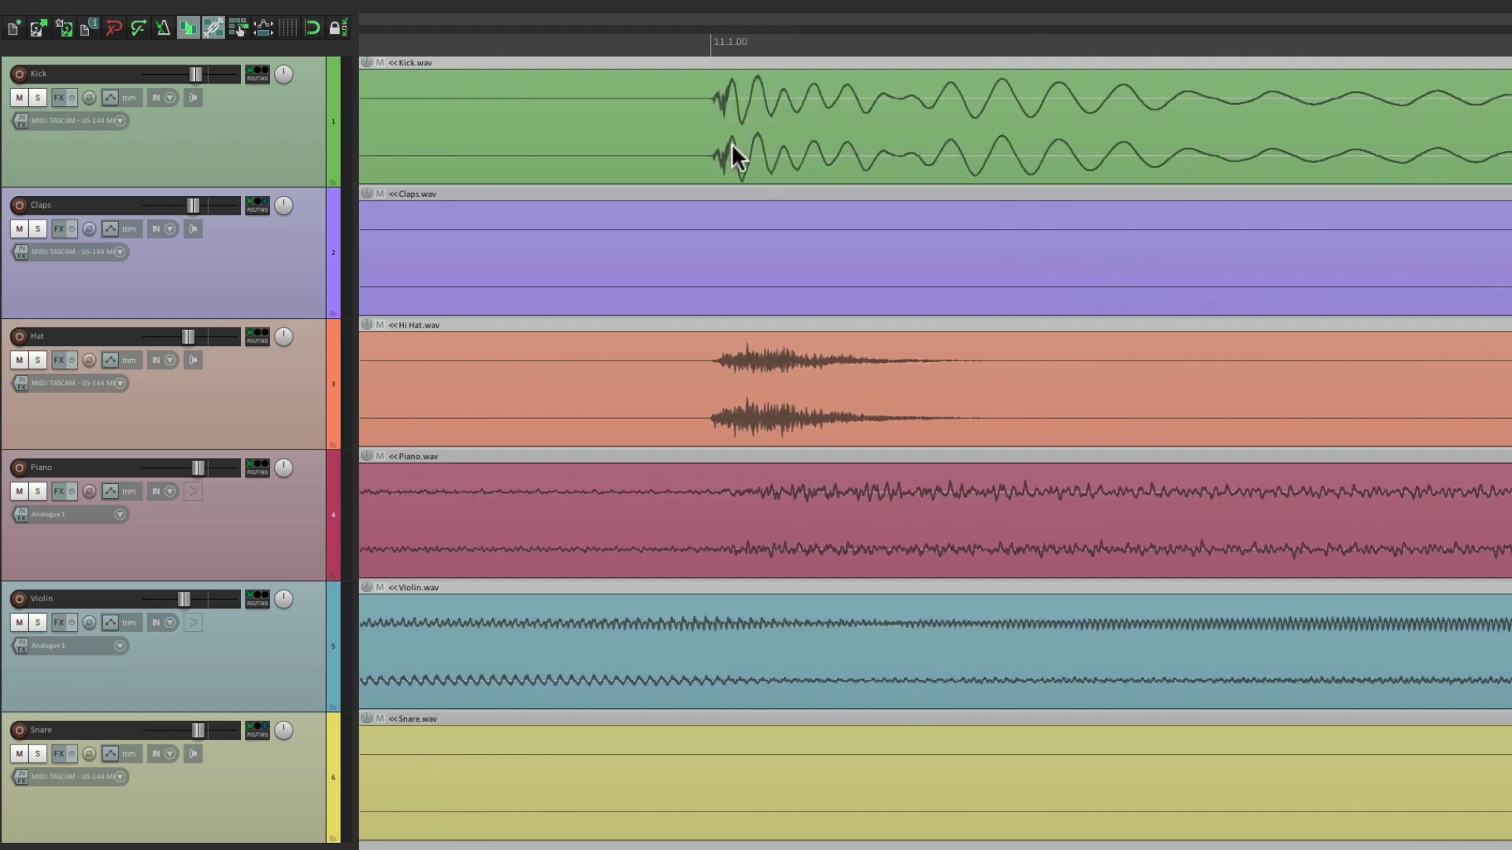
pyautogui.press('super+e')
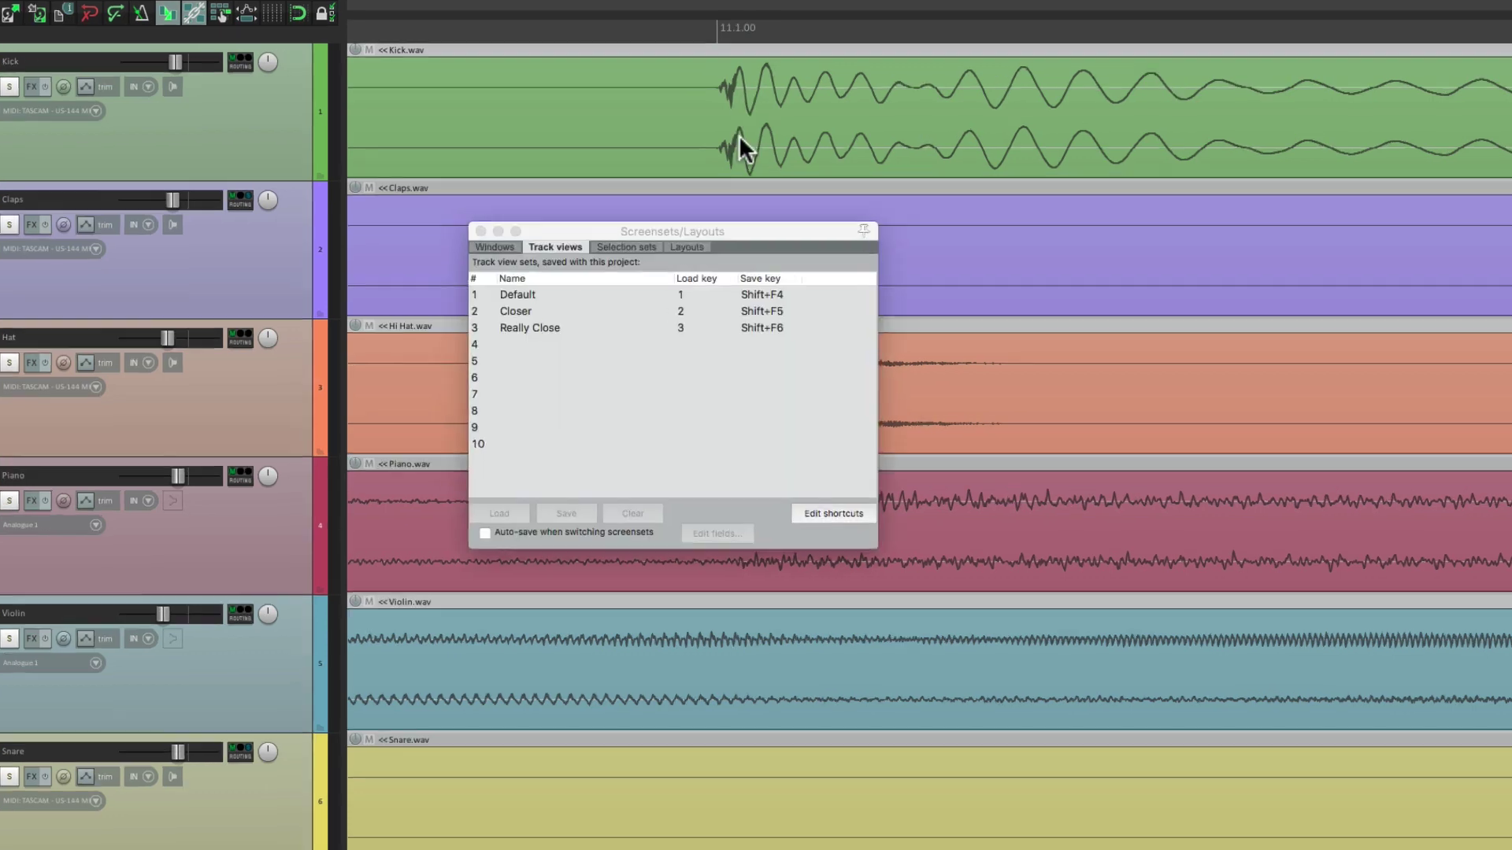
pyautogui.click(540, 341)
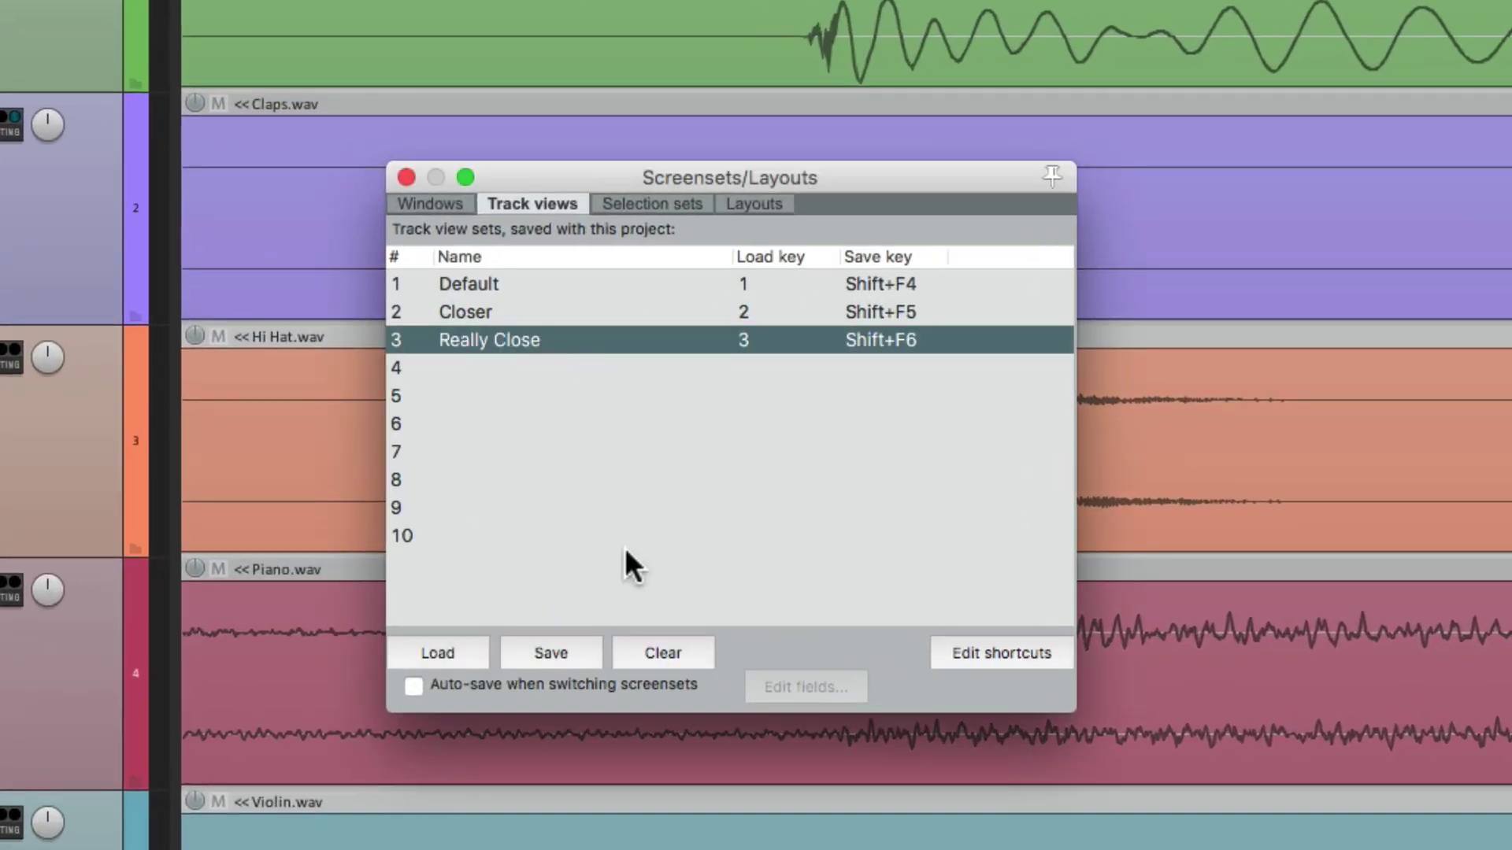
pyautogui.click(555, 650)
pyautogui.press('Return')
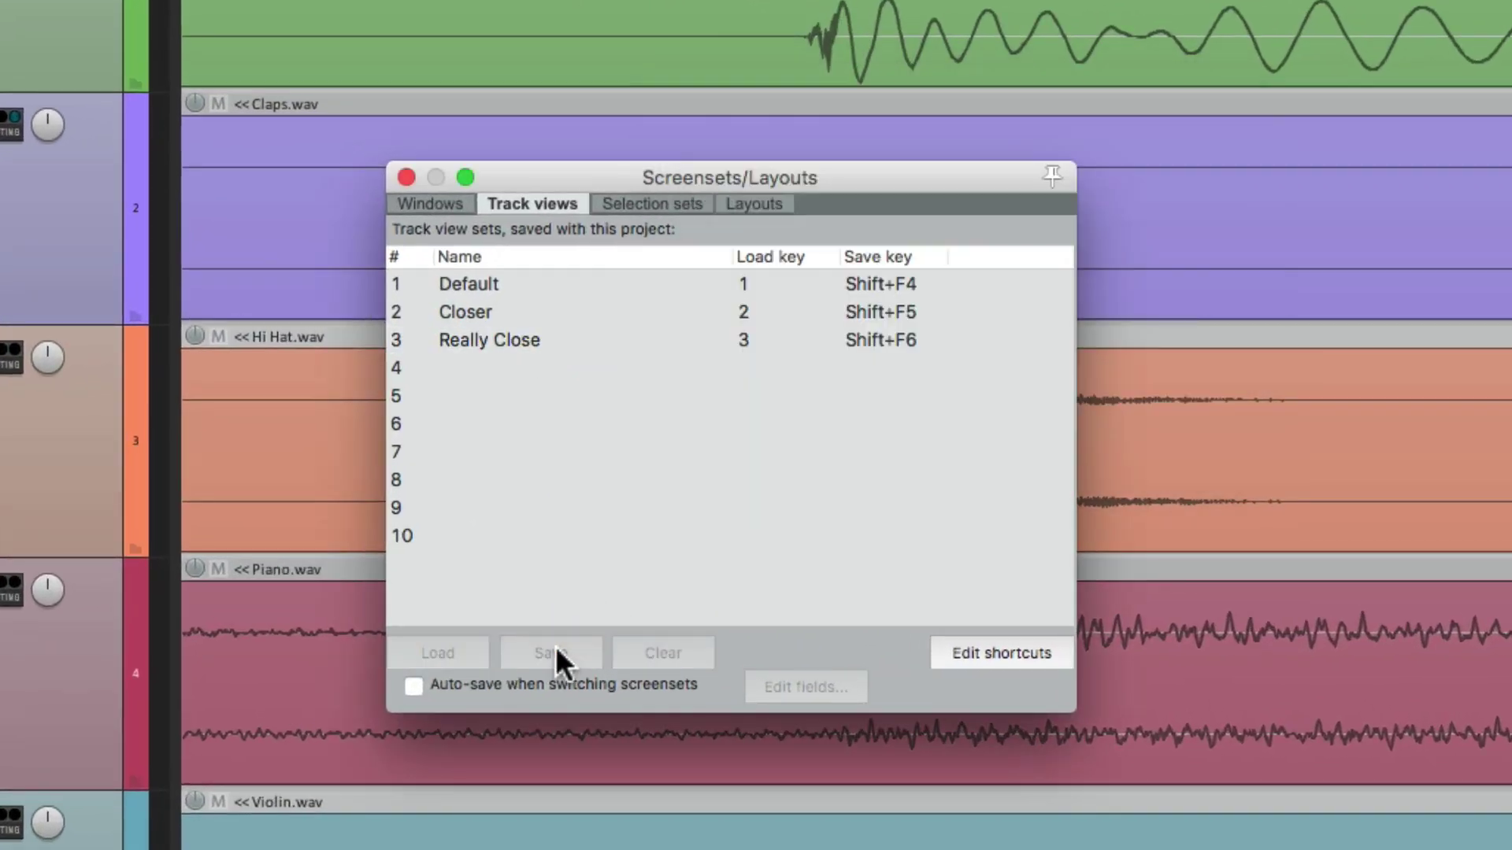
pyautogui.press('super+e')
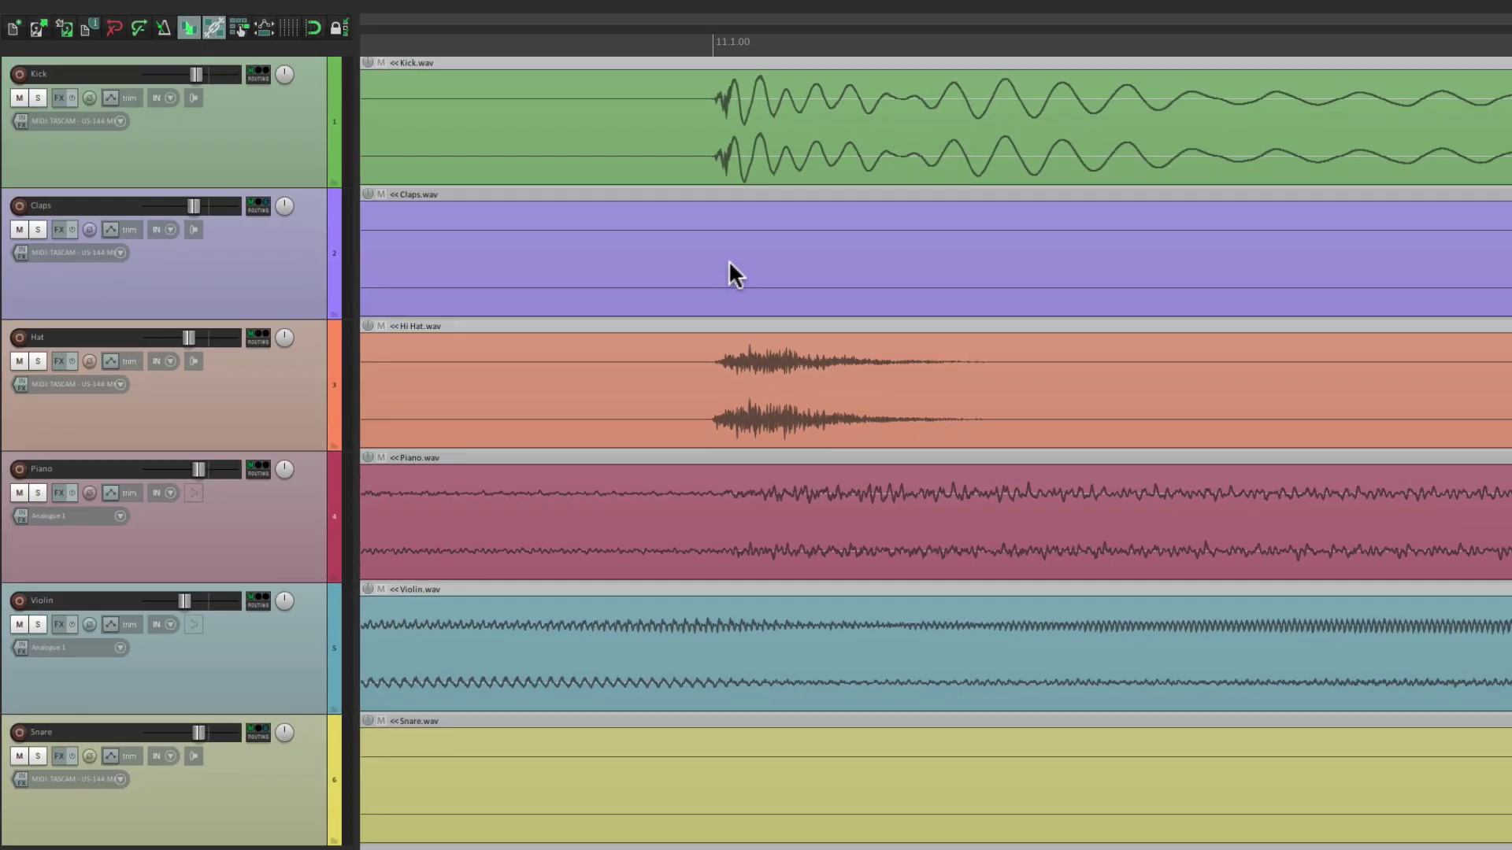
# Step: Zoom and pan around bar 13.1.00, nudge the Kick item's start offset, then zoom out to bars 10–15
pyautogui.scroll(-5, 730, 259)
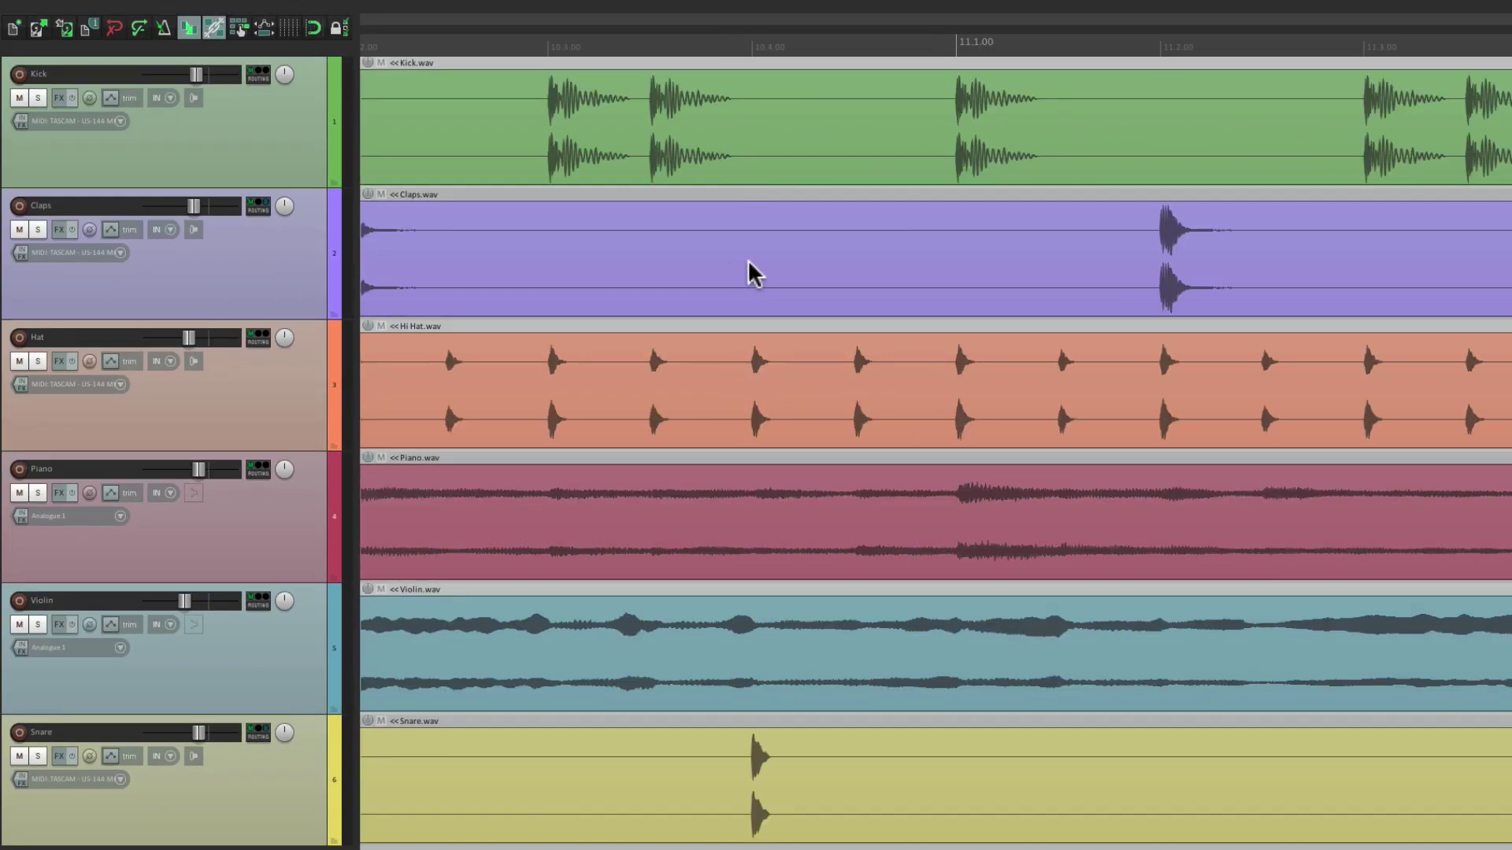
pyautogui.hscroll(3, 921, 250)
pyautogui.hscroll(4, 886, 256)
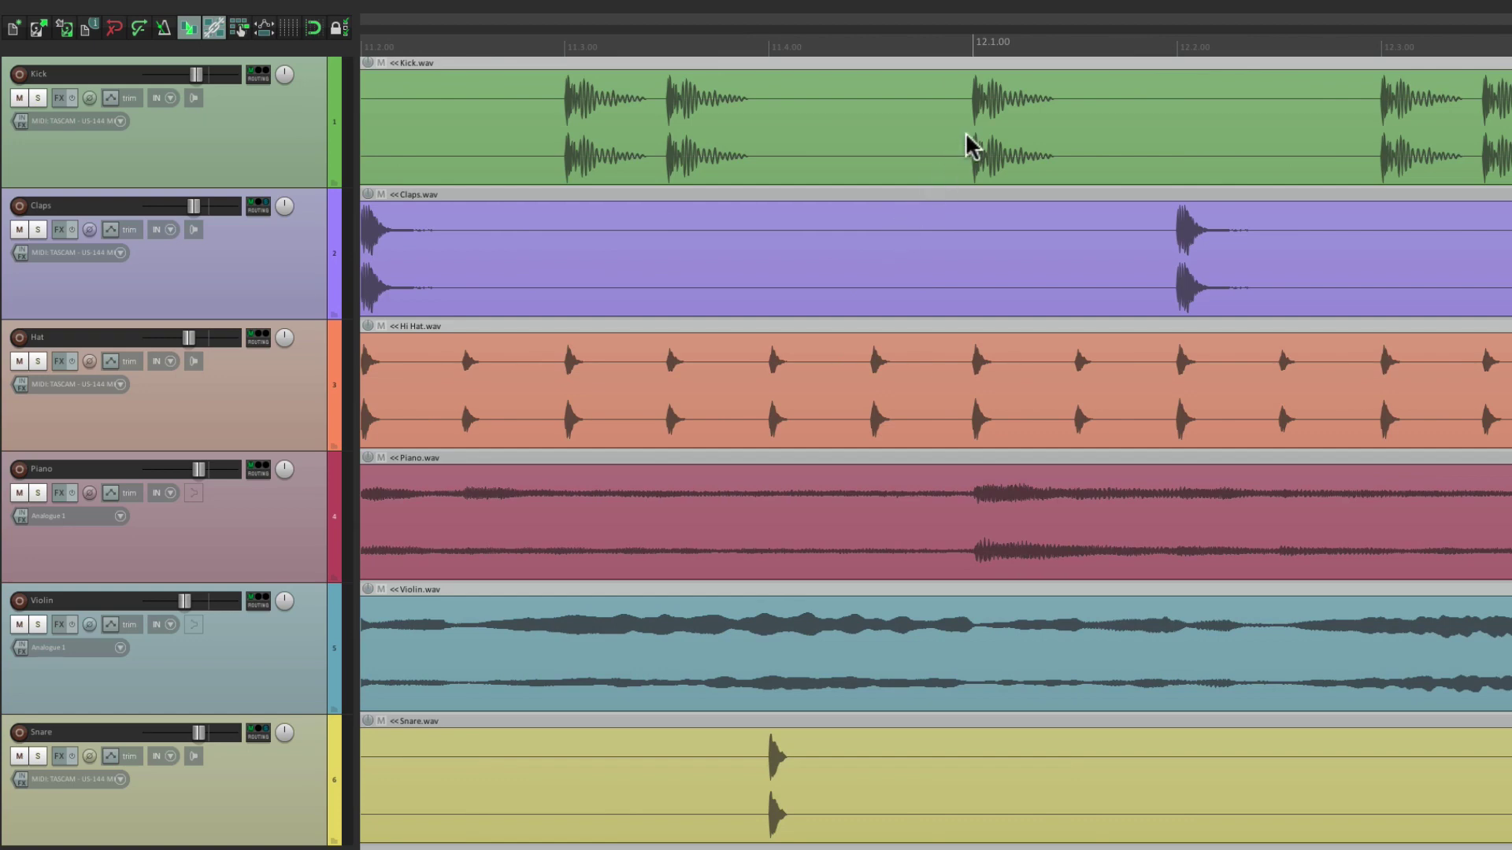
pyautogui.scroll(8, 967, 136)
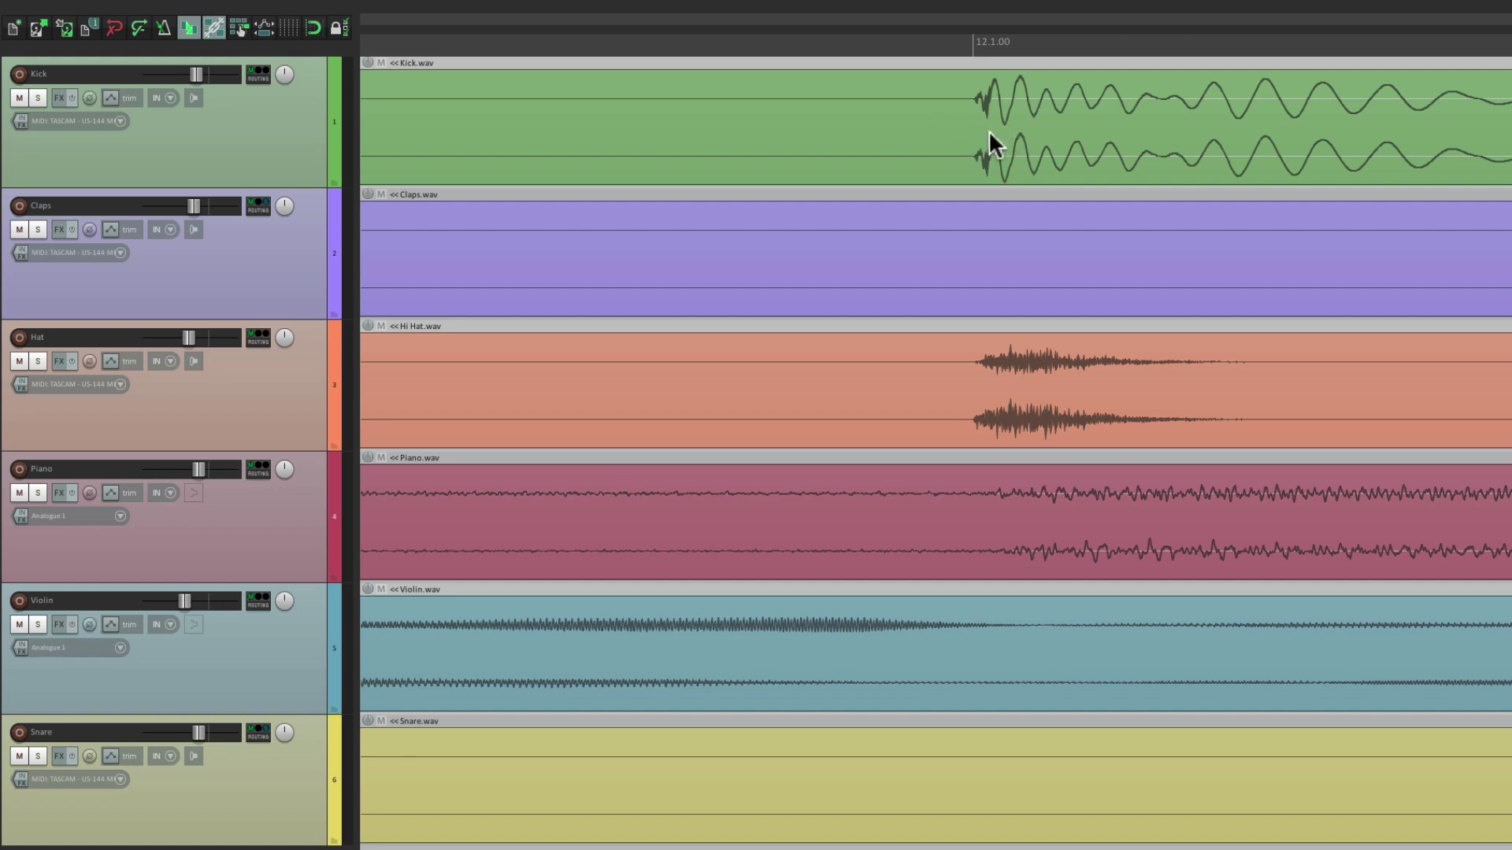
pyautogui.scroll(-5, 985, 145)
pyautogui.hscroll(3, 979, 145)
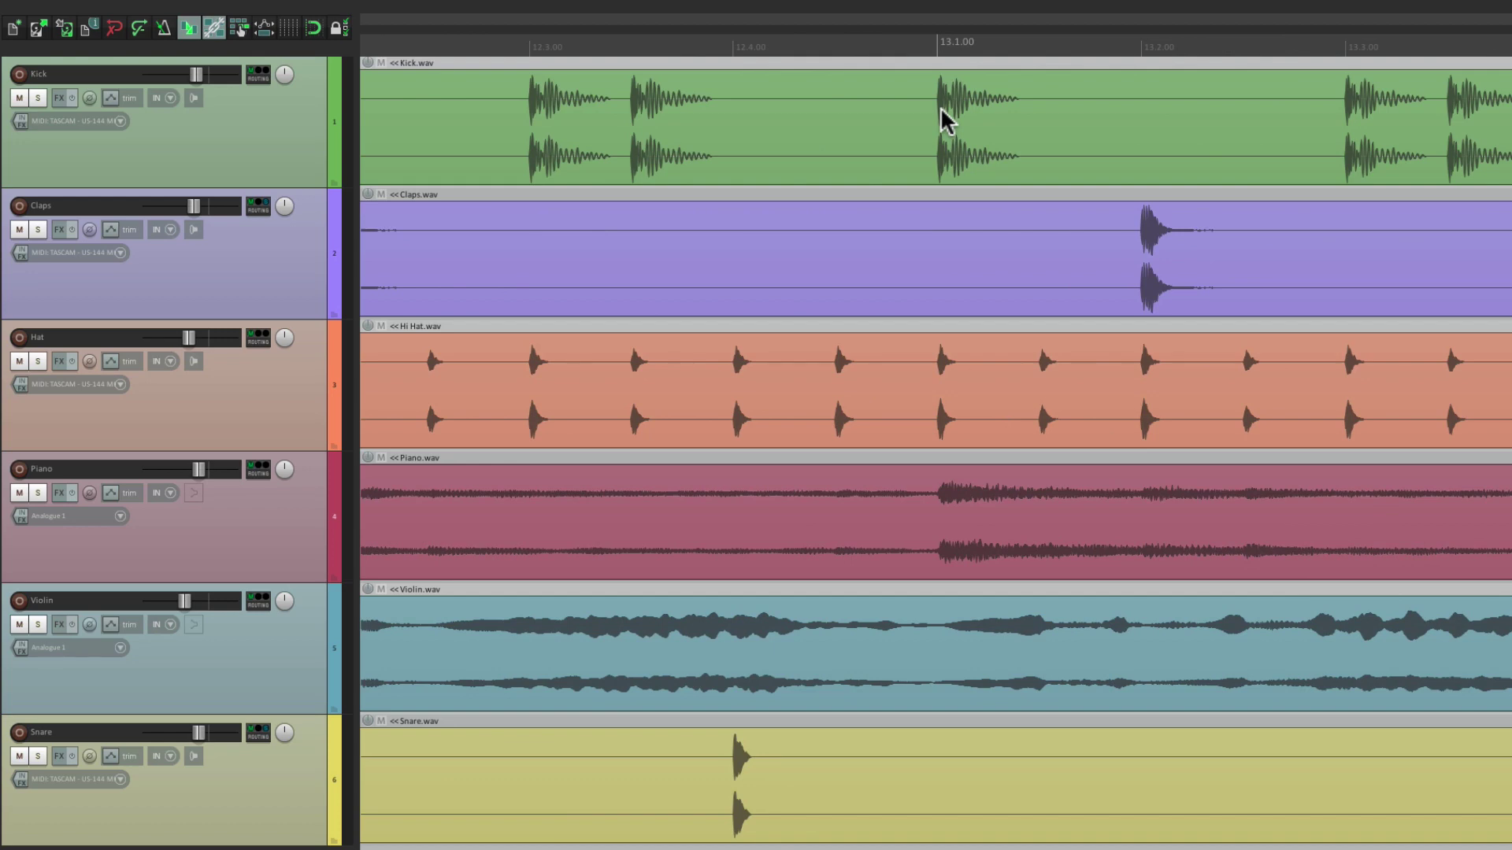
pyautogui.scroll(6, 944, 118)
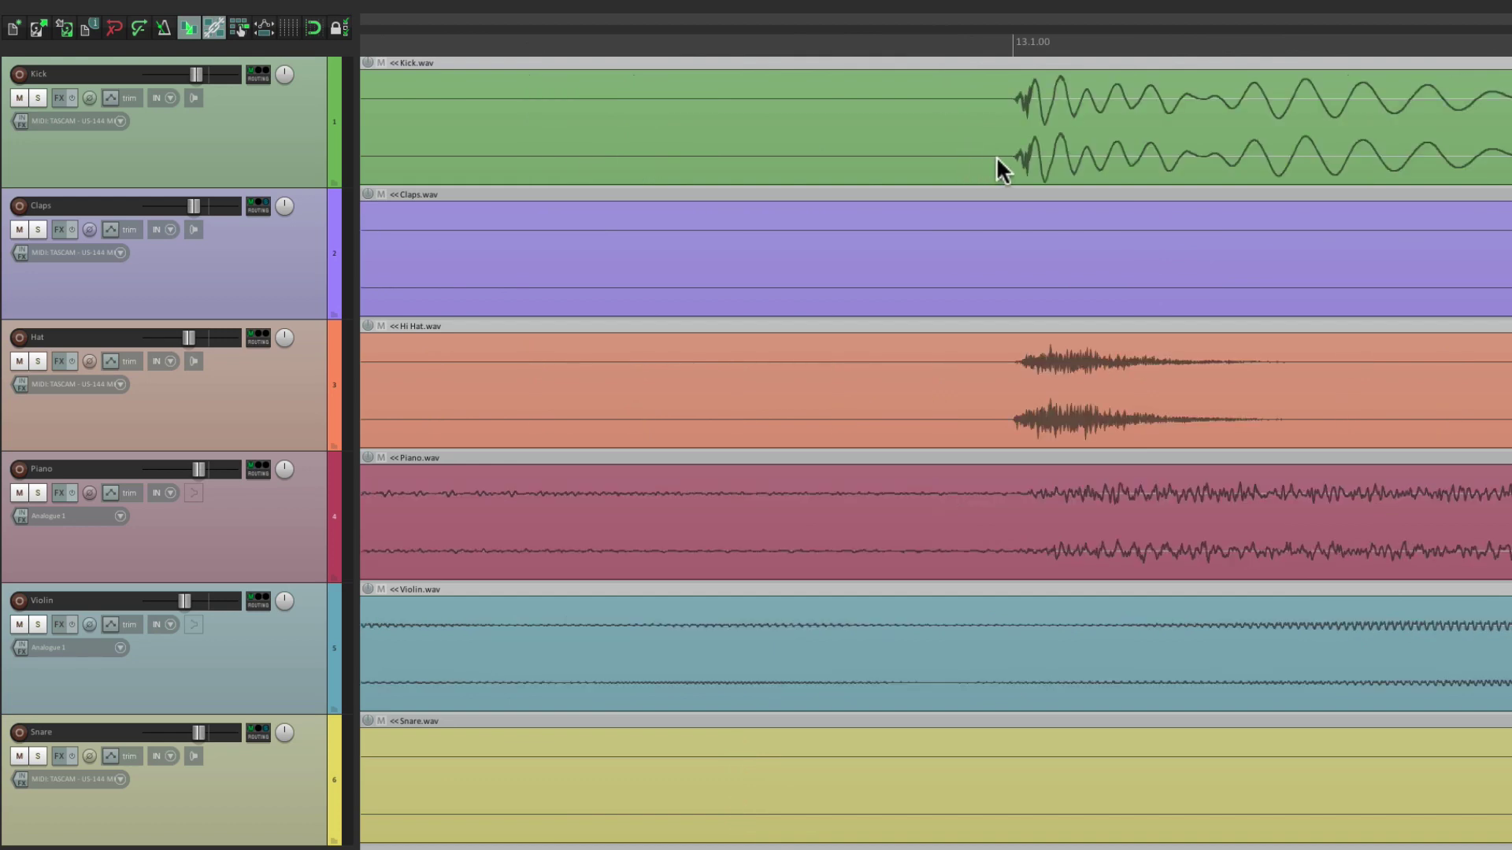
pyautogui.moveTo(1013, 135); pyautogui.dragTo(952, 154)
pyautogui.scroll(-6, 952, 155)
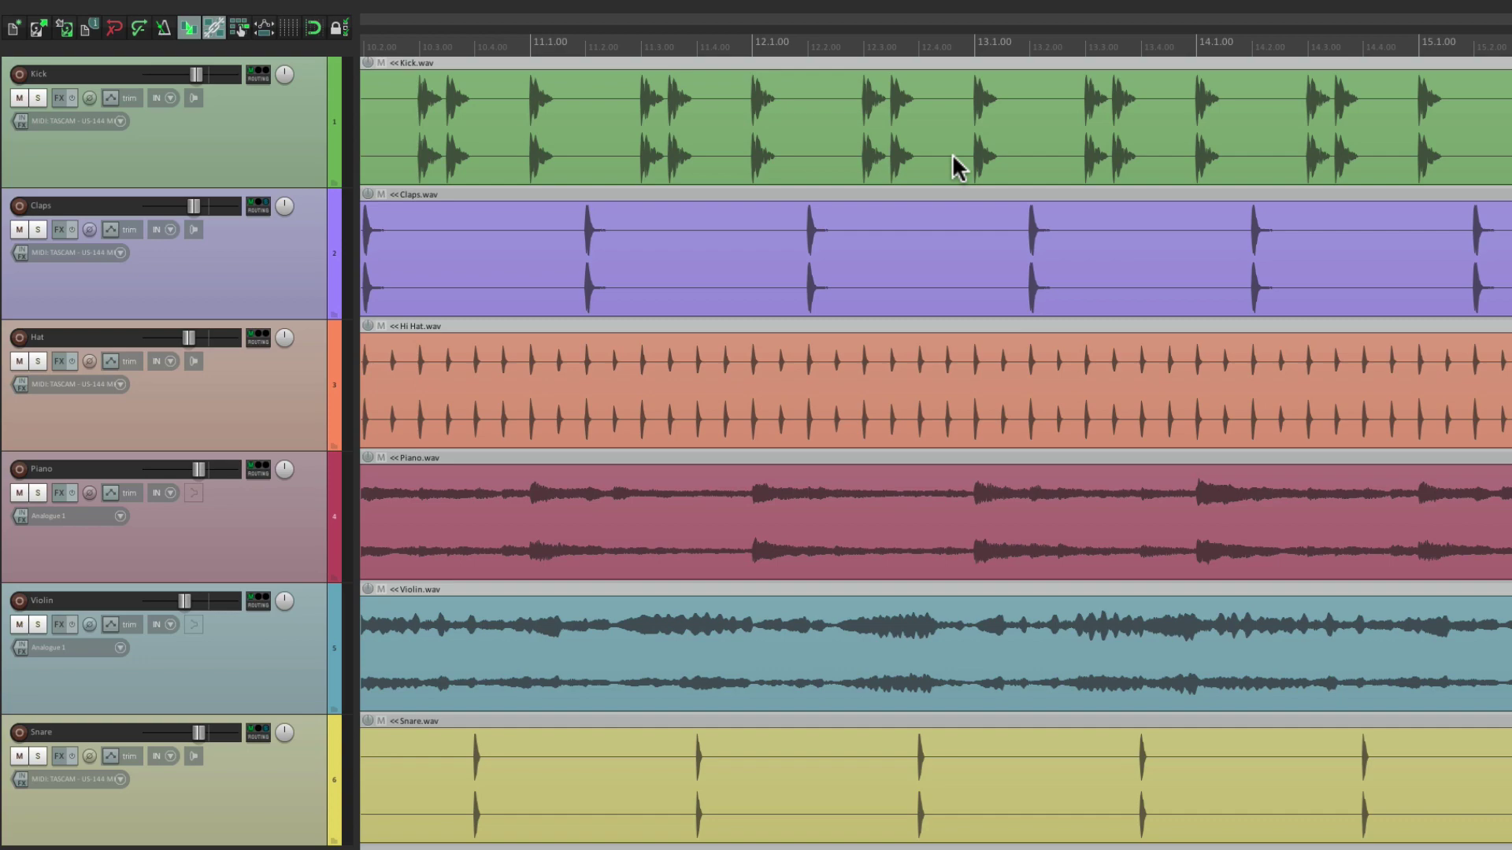
# Step: Filter the Actions list for 'zoom' and select 'View: Zoom out project' to see its shortcuts
pyautogui.hotkey('shift', '/')
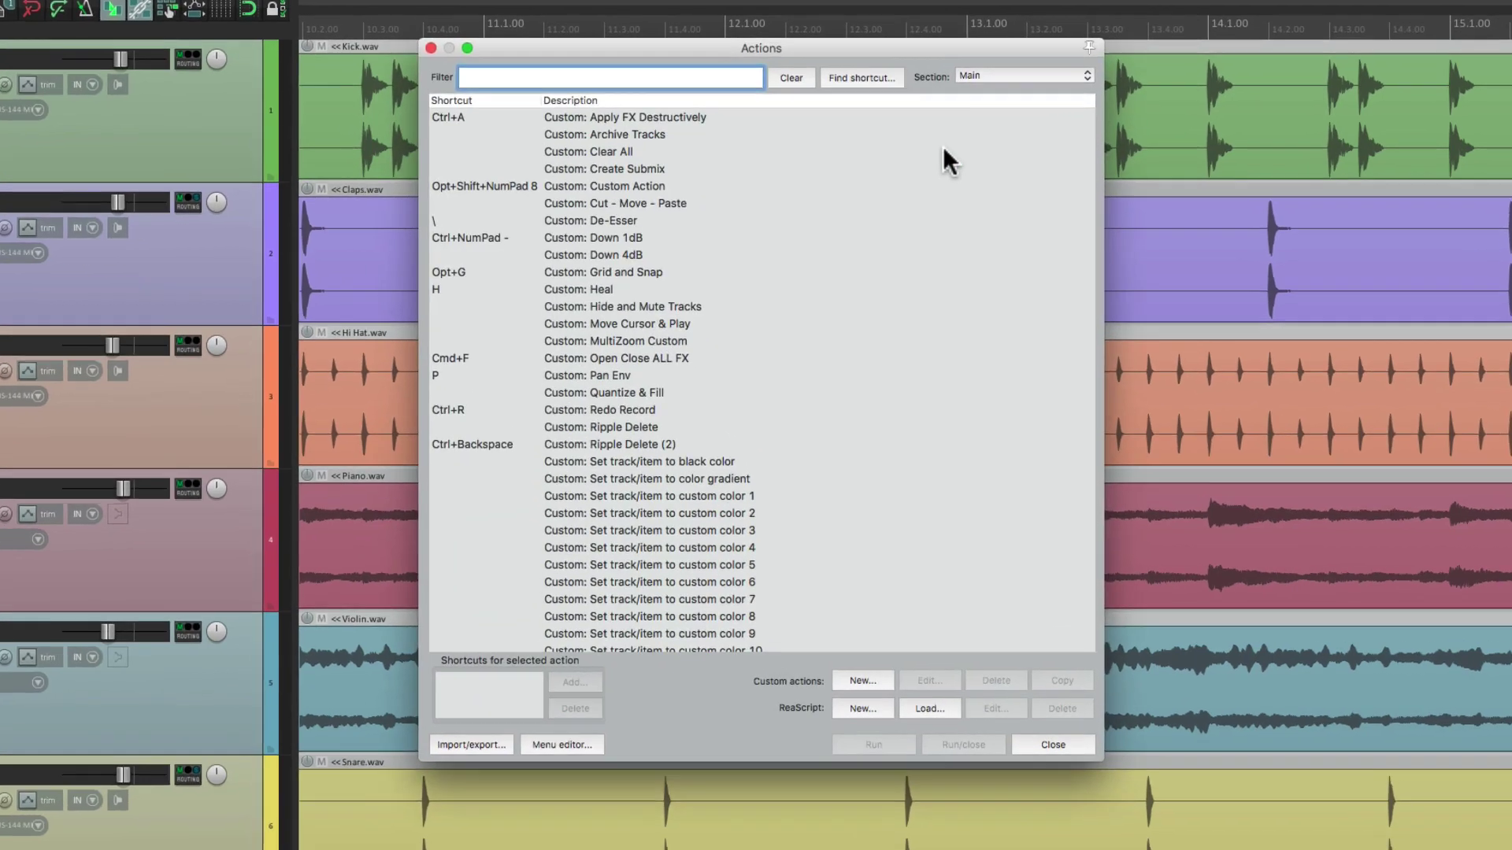
pyautogui.write('zoom')
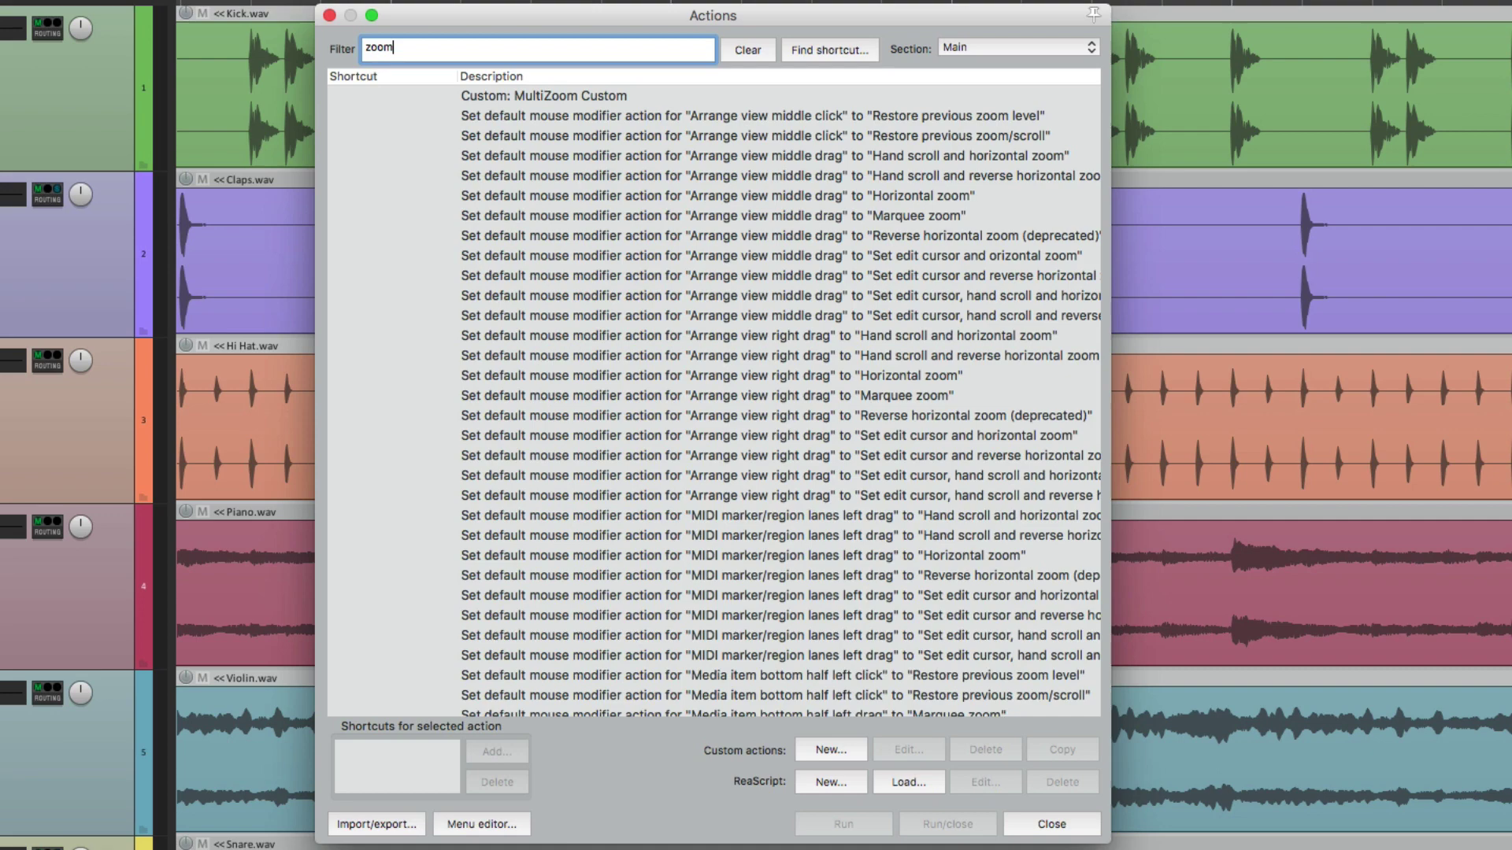
pyautogui.scroll(-15, 714, 401)
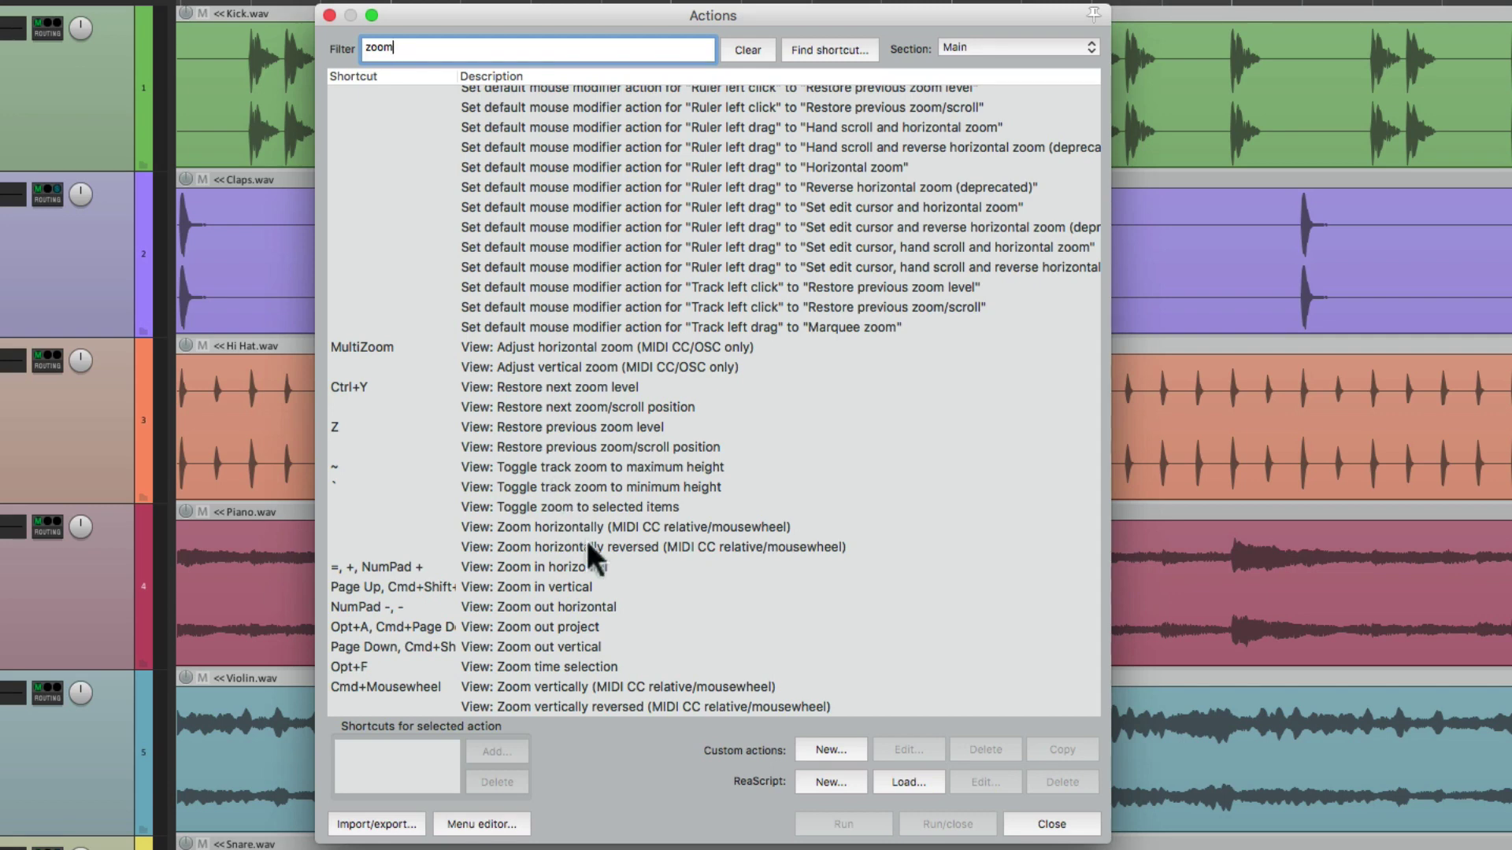
pyautogui.click(627, 626)
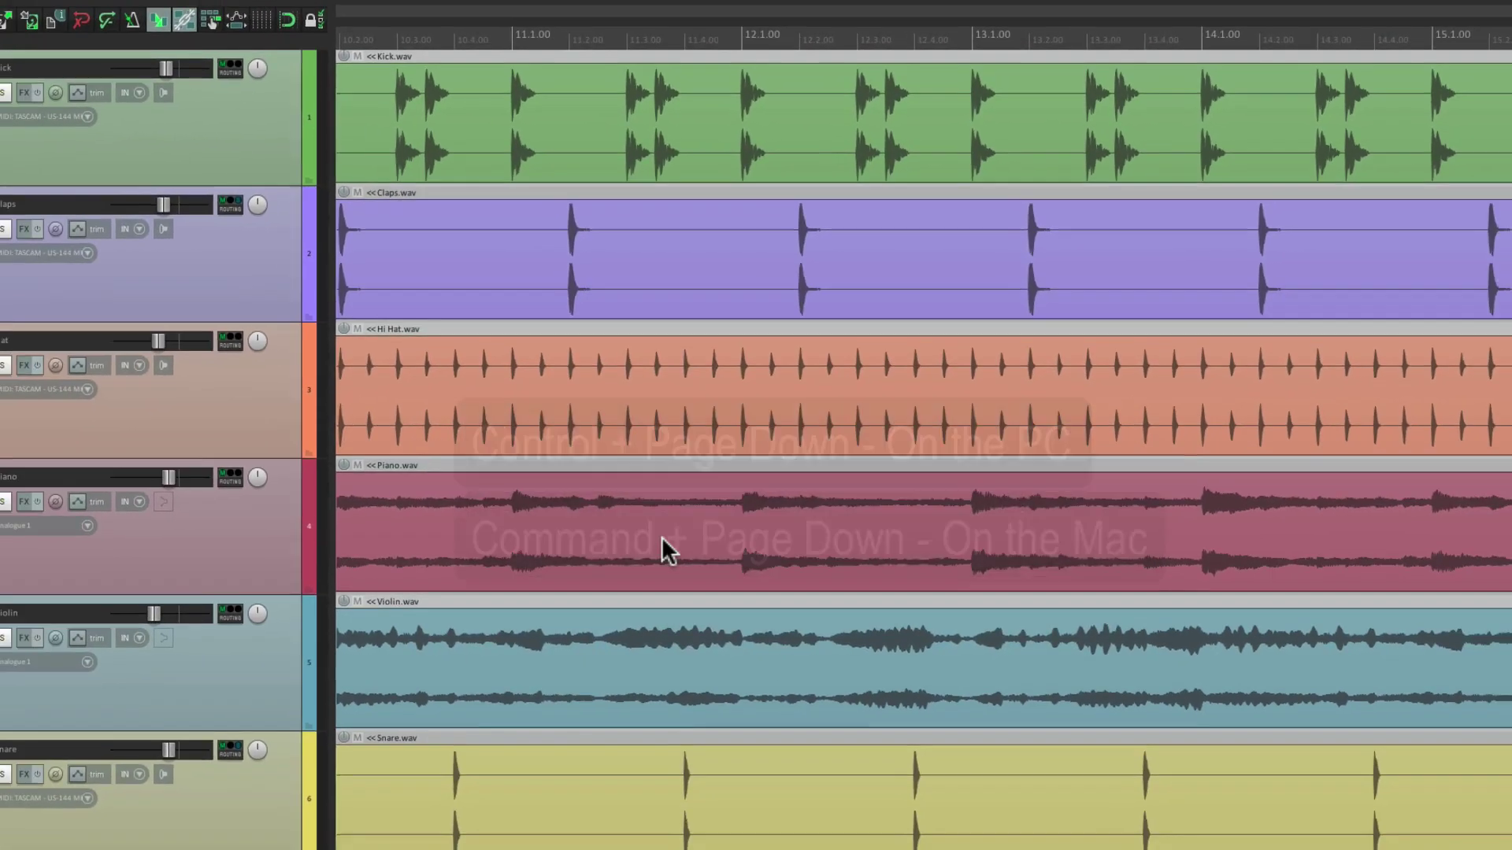
# Step: Zoom out to the whole project, then start wheel-zooming back in toward bar 10
pyautogui.hotkey('ctrl', 'pagedown')
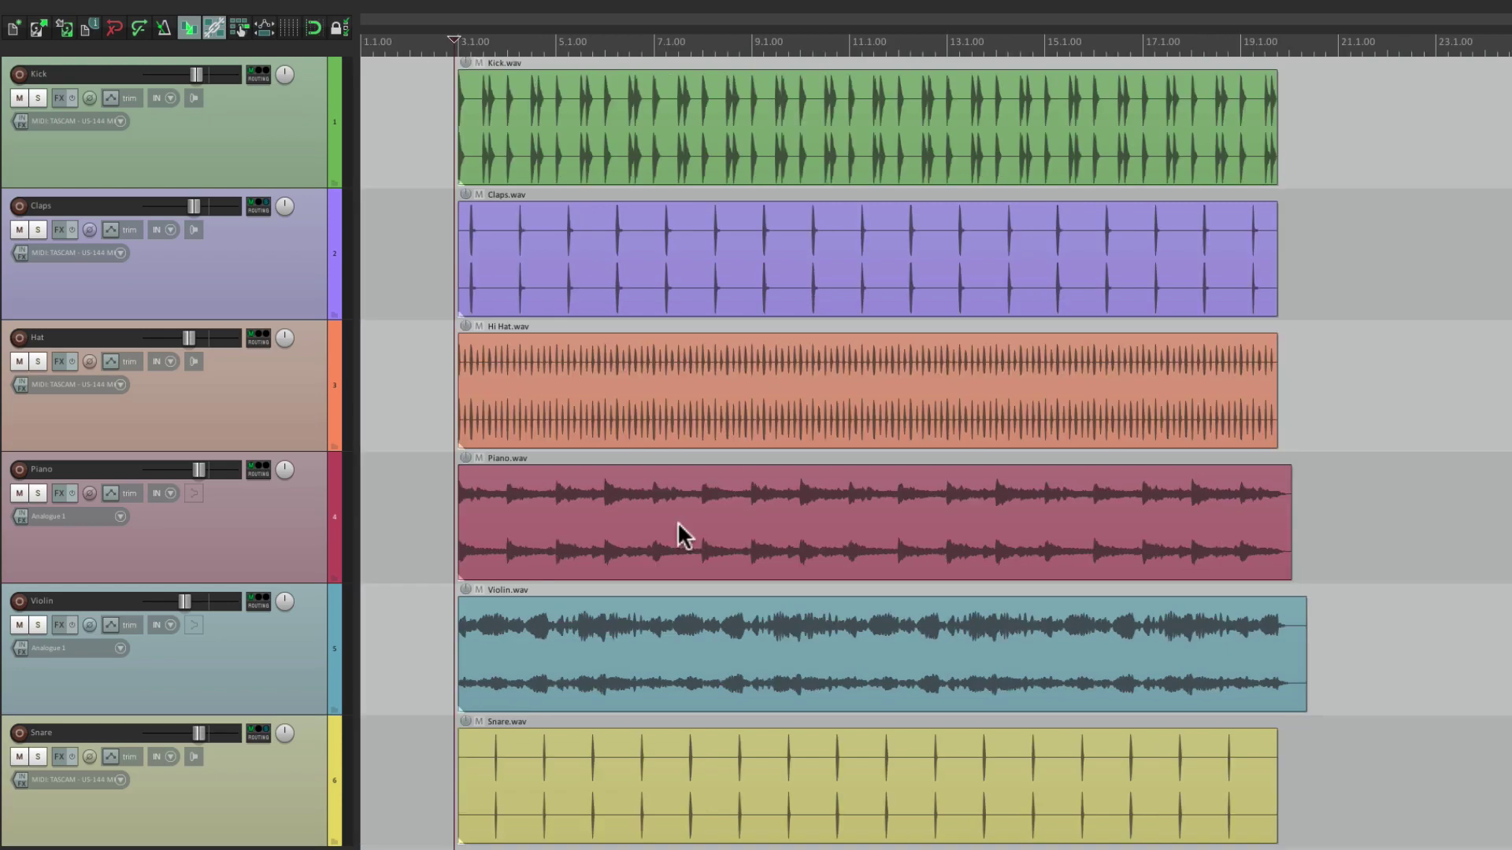
pyautogui.scroll(6, 789, 358)
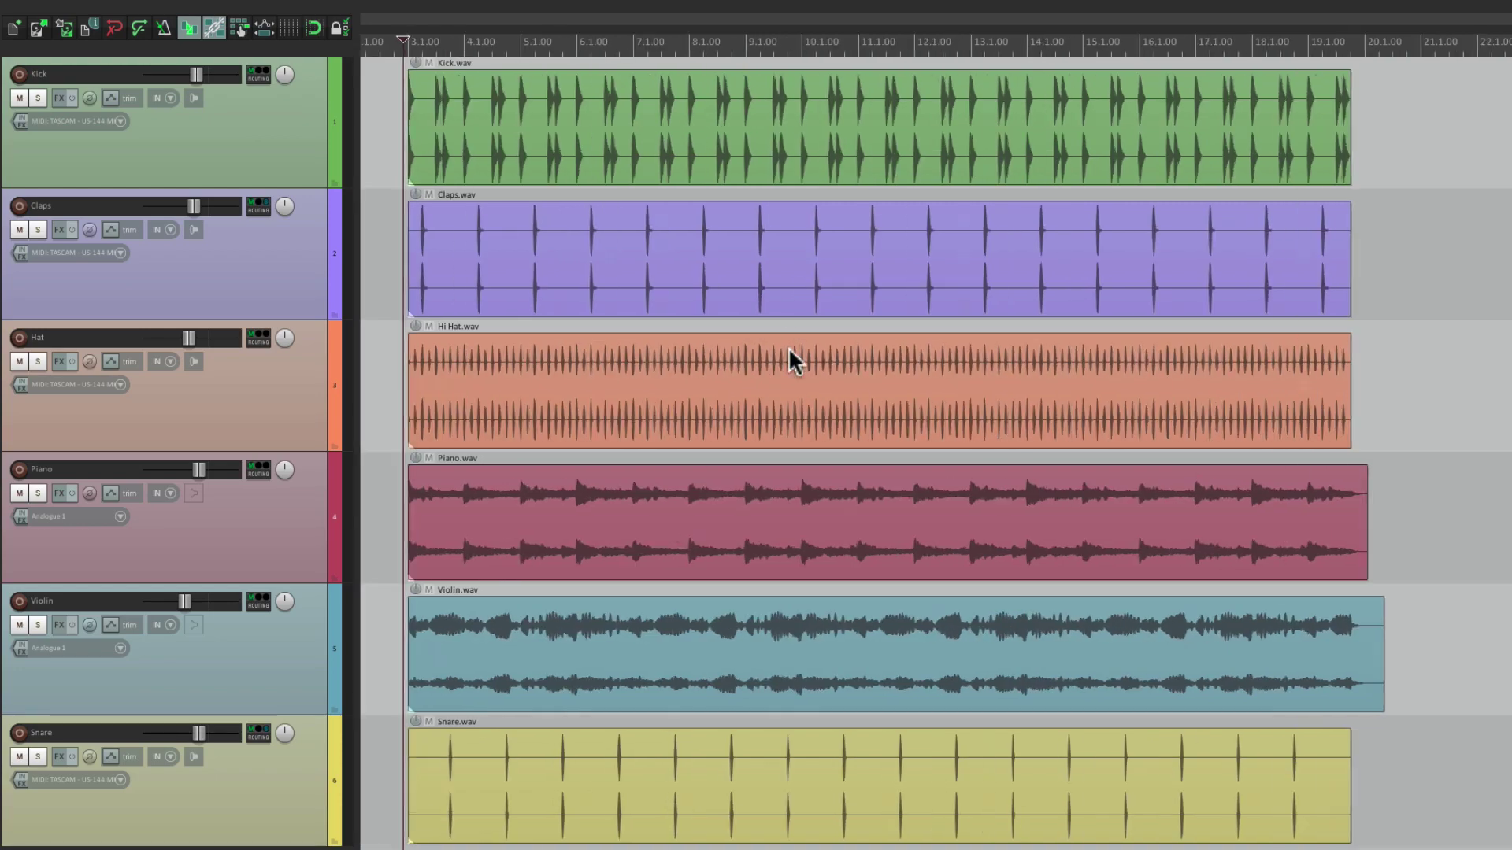
pyautogui.scroll(3, 852, 249)
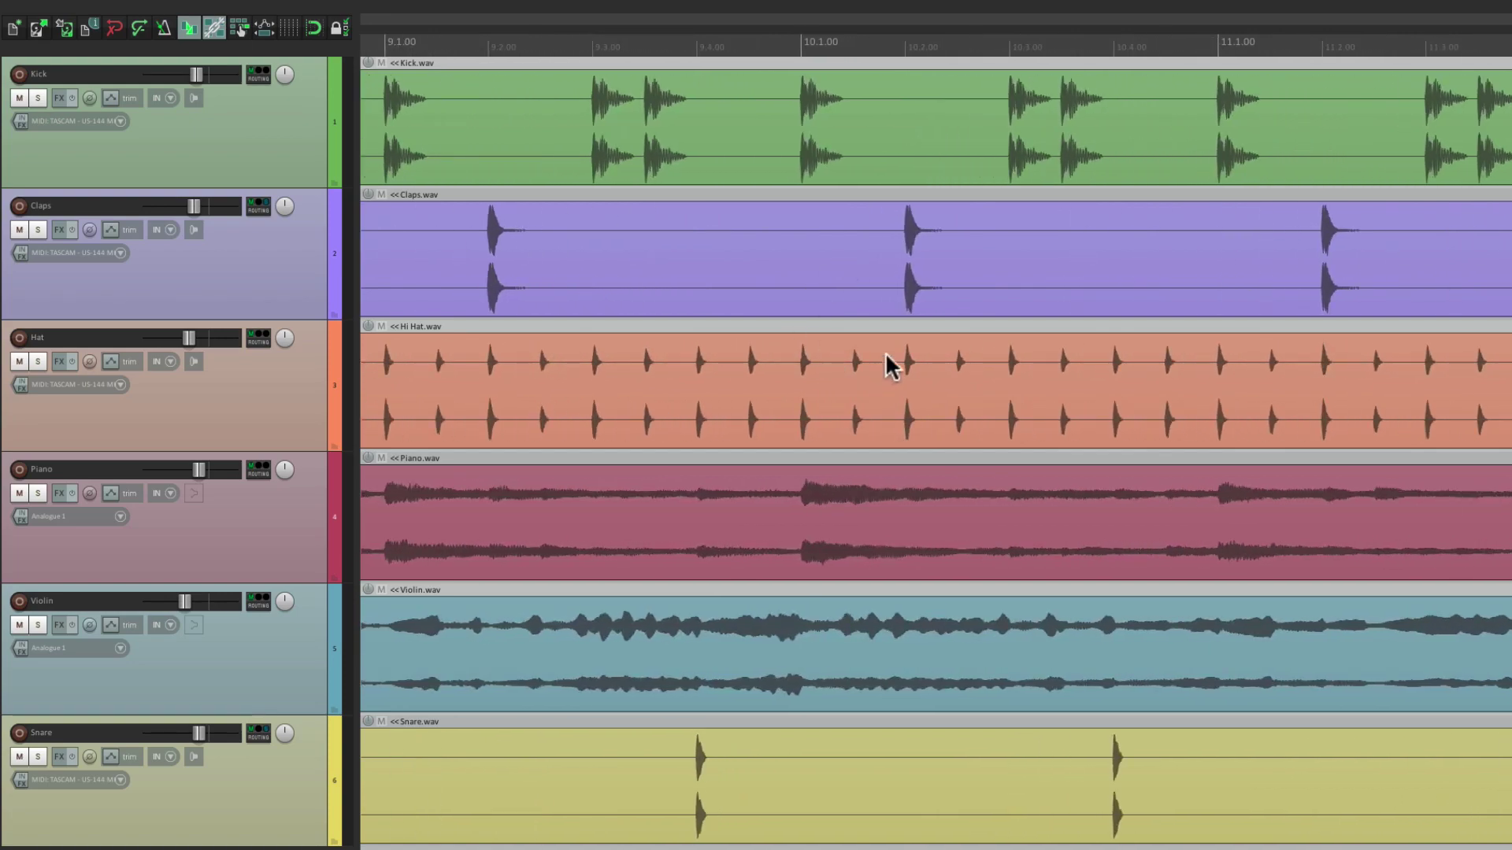
pyautogui.scroll(3, 898, 356)
pyautogui.scroll(6, 895, 347)
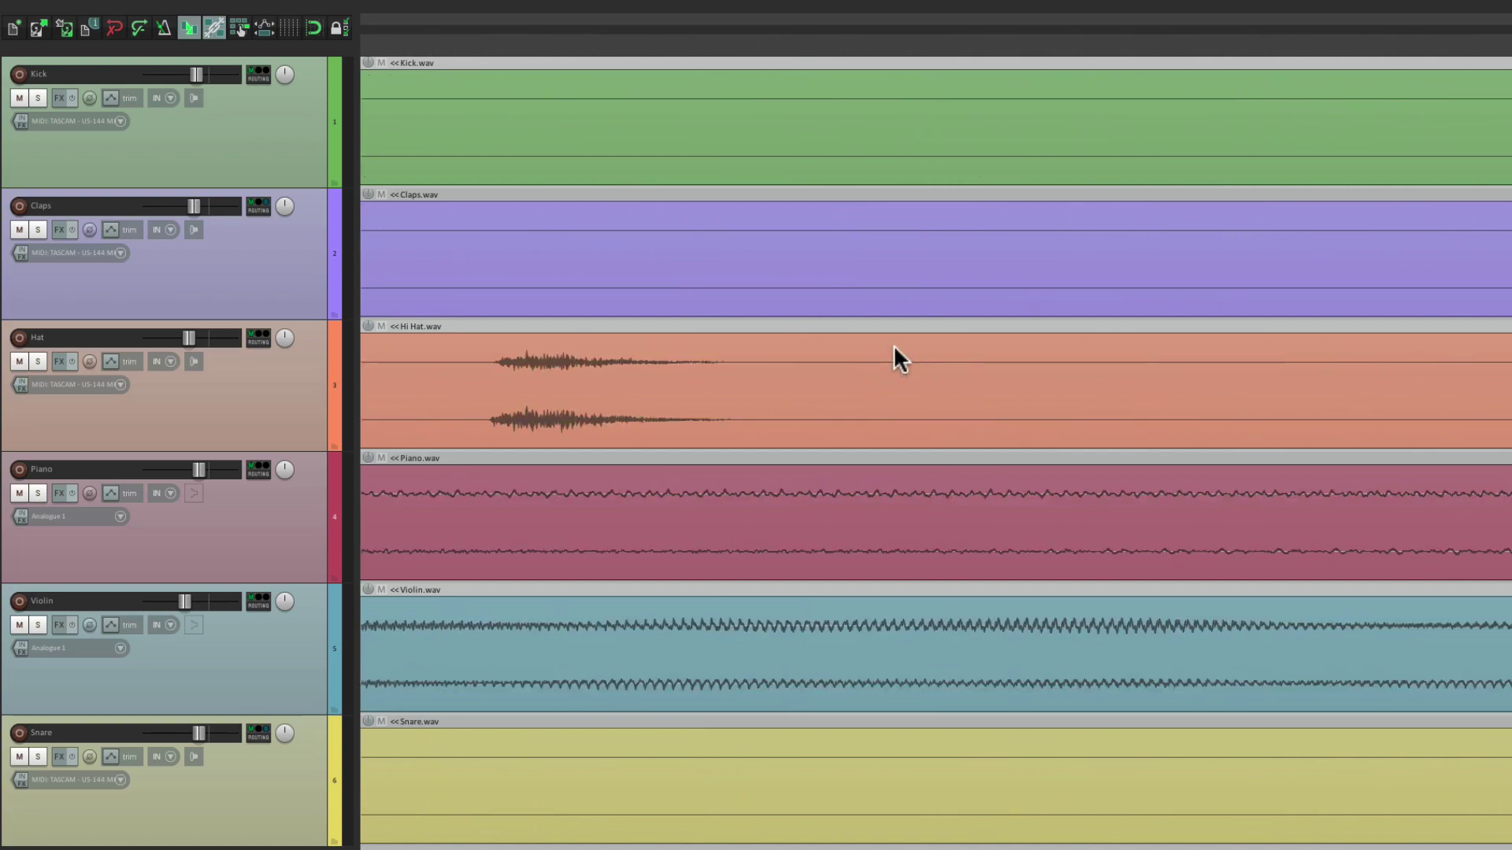
pyautogui.scroll(-3, 895, 346)
pyautogui.hscroll(3, 816, 279)
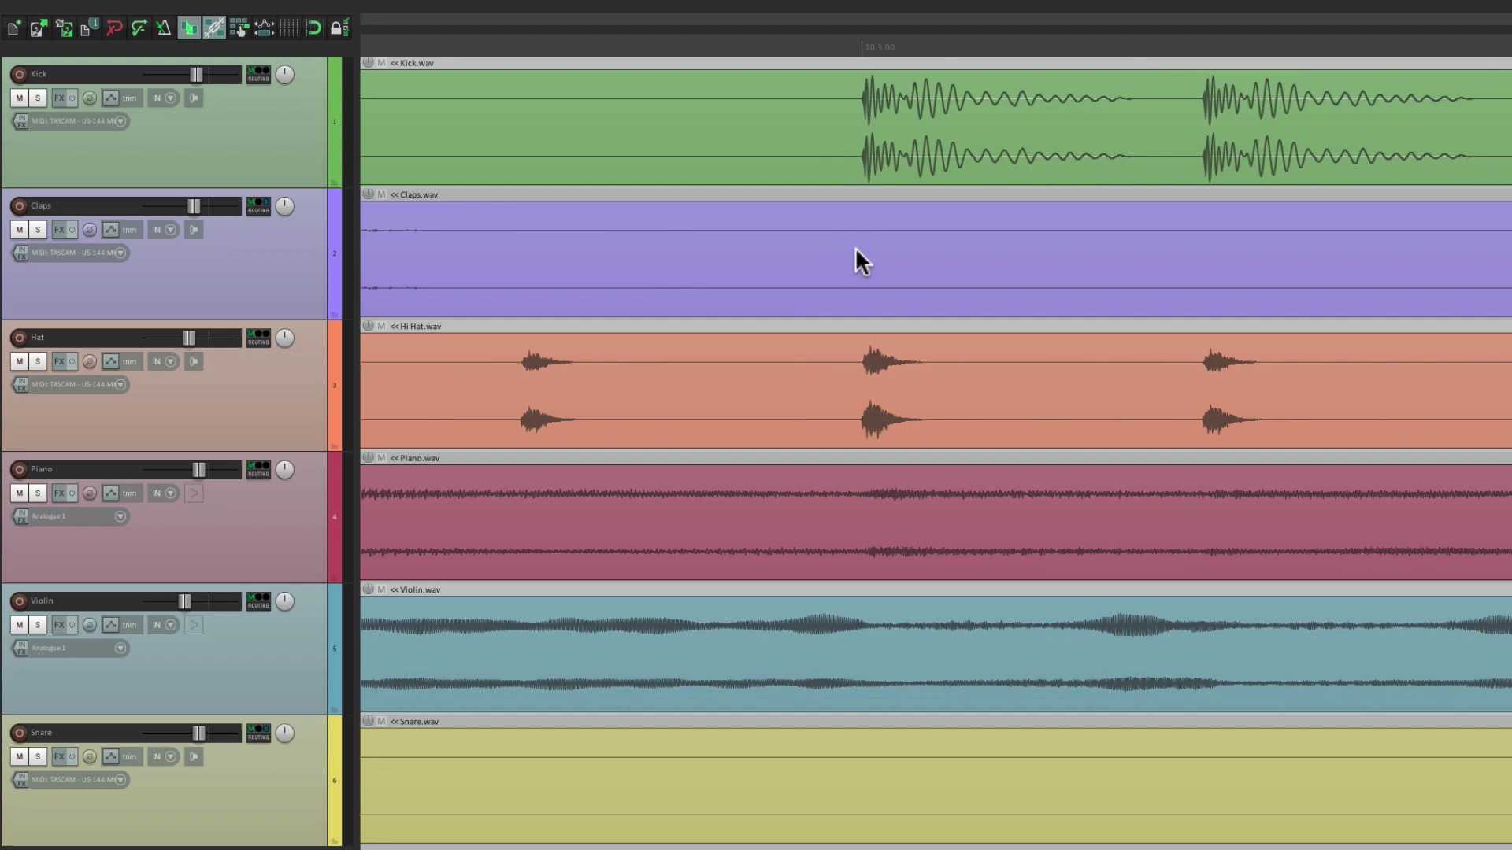
# Step: Keep zooming in to single-waveform-cycle detail at bar 10.1.00
pyautogui.moveTo(856, 248); pyautogui.dragTo(857, 252)
pyautogui.scroll(-10, 857, 252)
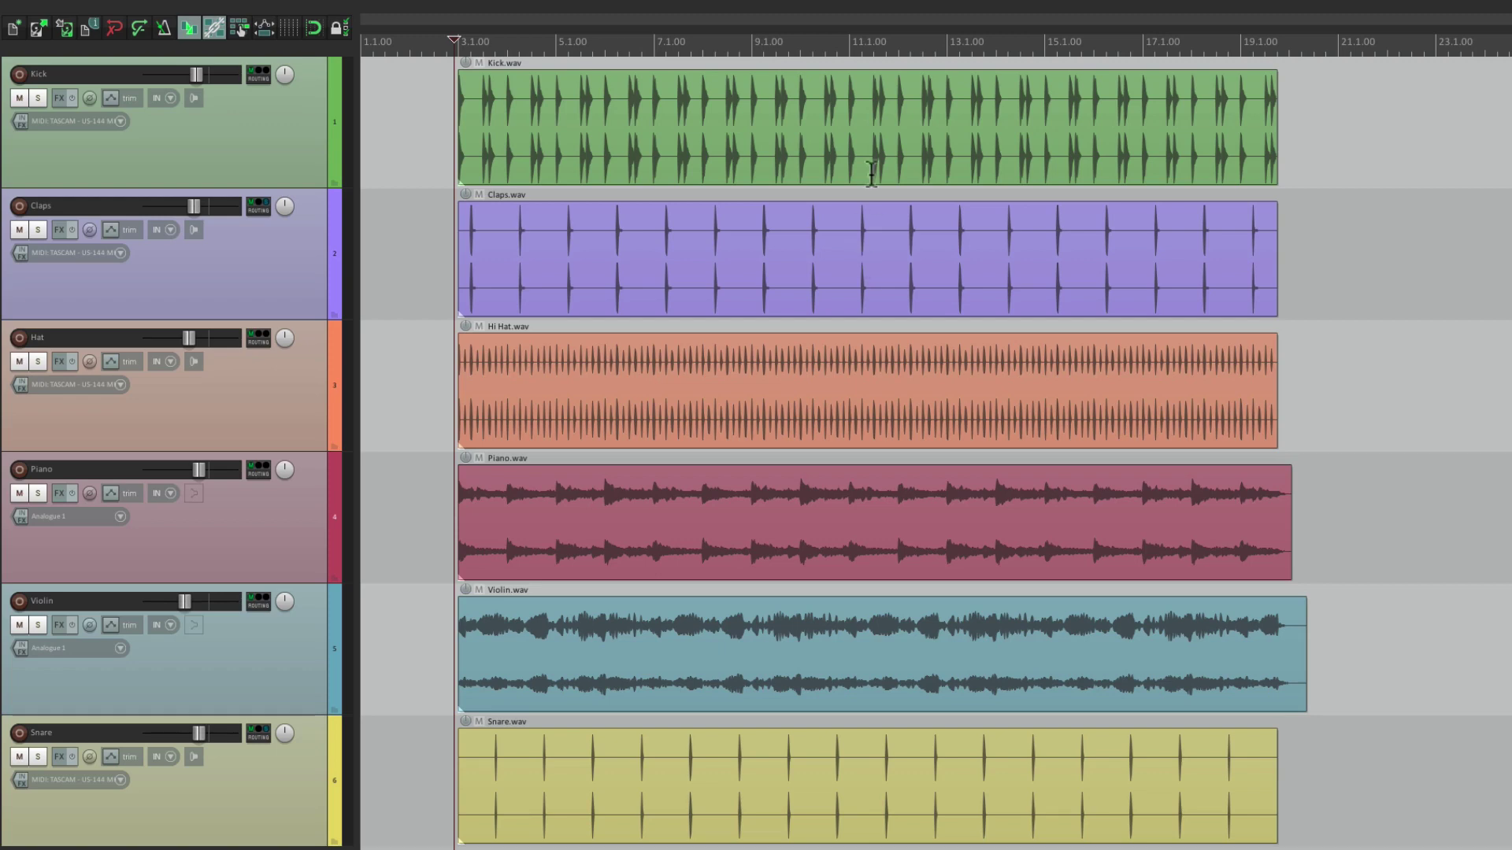
pyautogui.scroll(8, 796, 338)
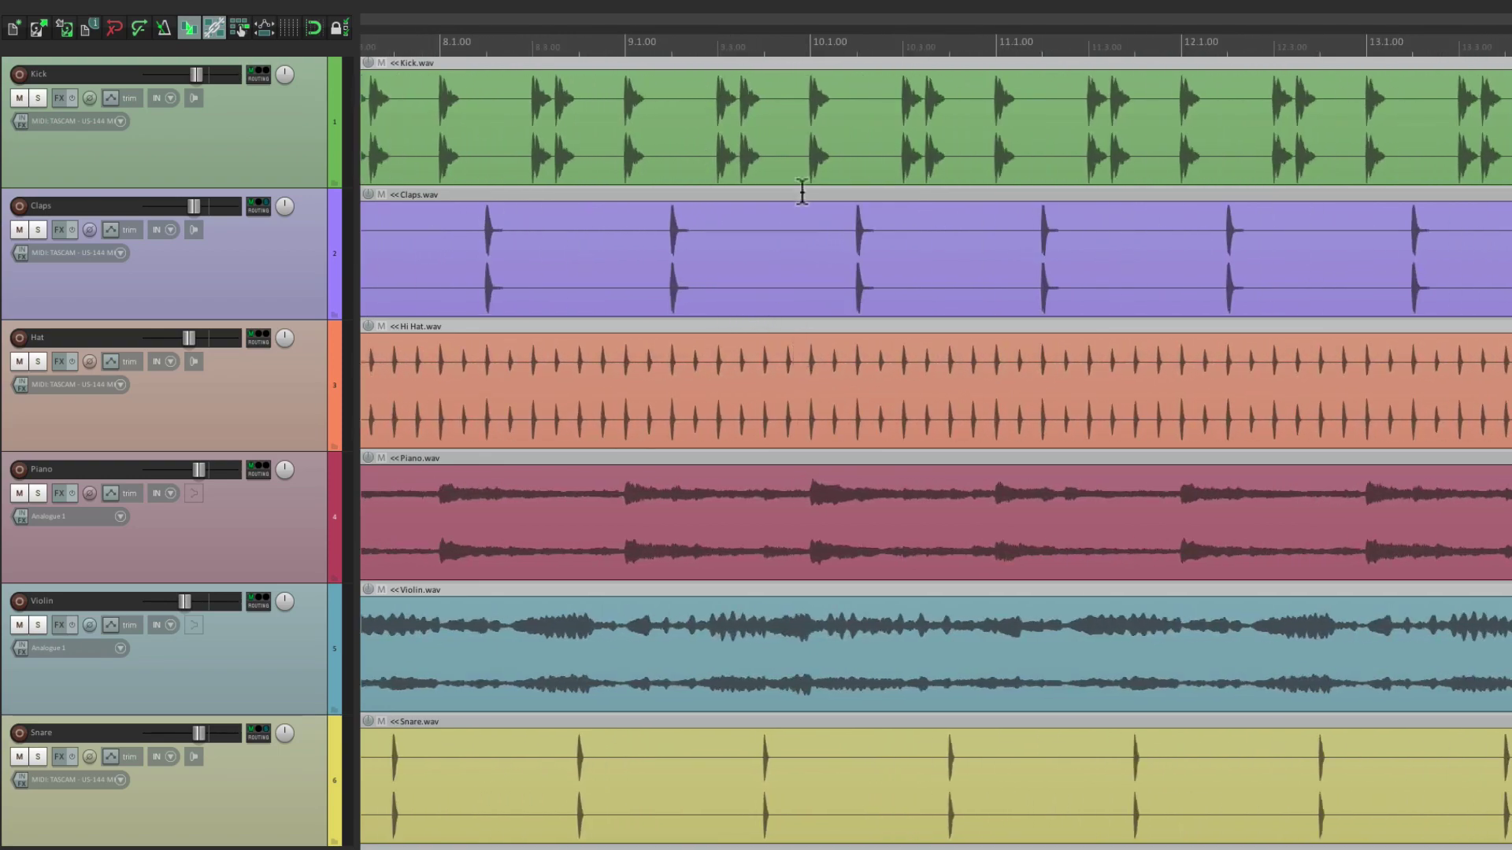
pyautogui.scroll(1, 849, 178)
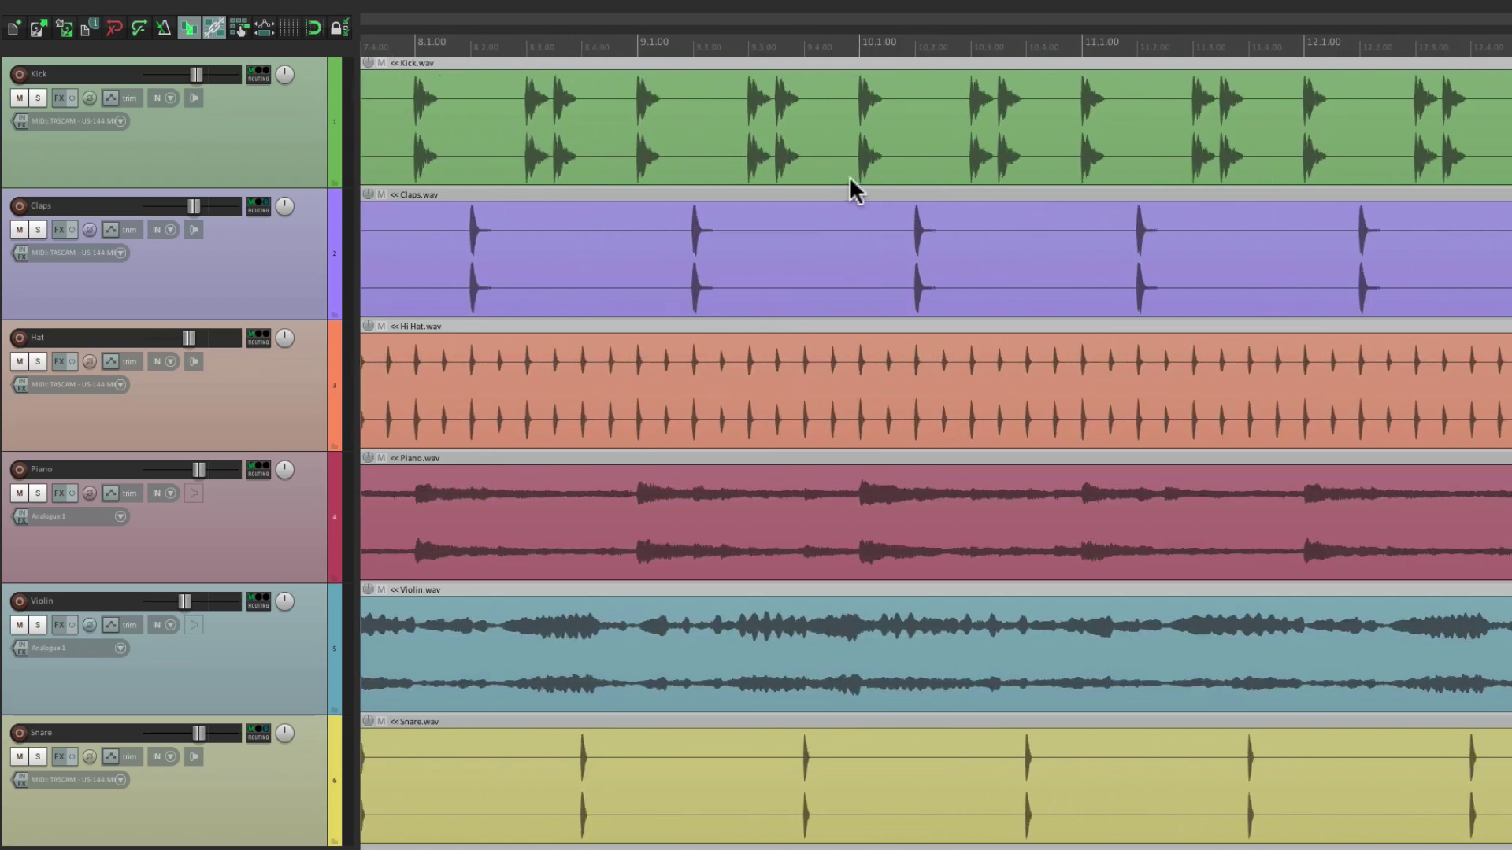
pyautogui.scroll(4, 850, 176)
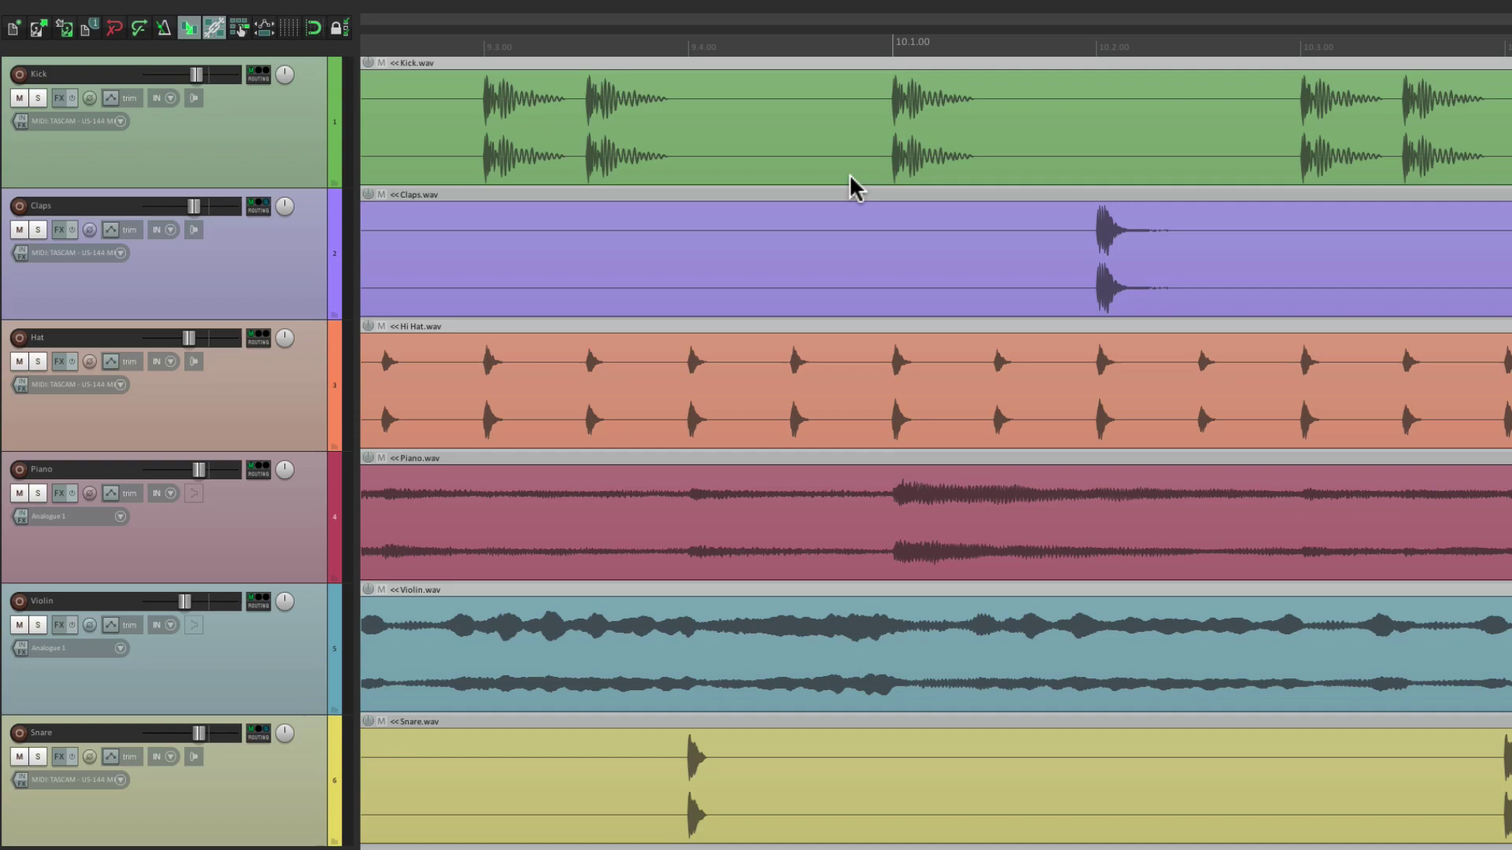
pyautogui.scroll(3, 854, 188)
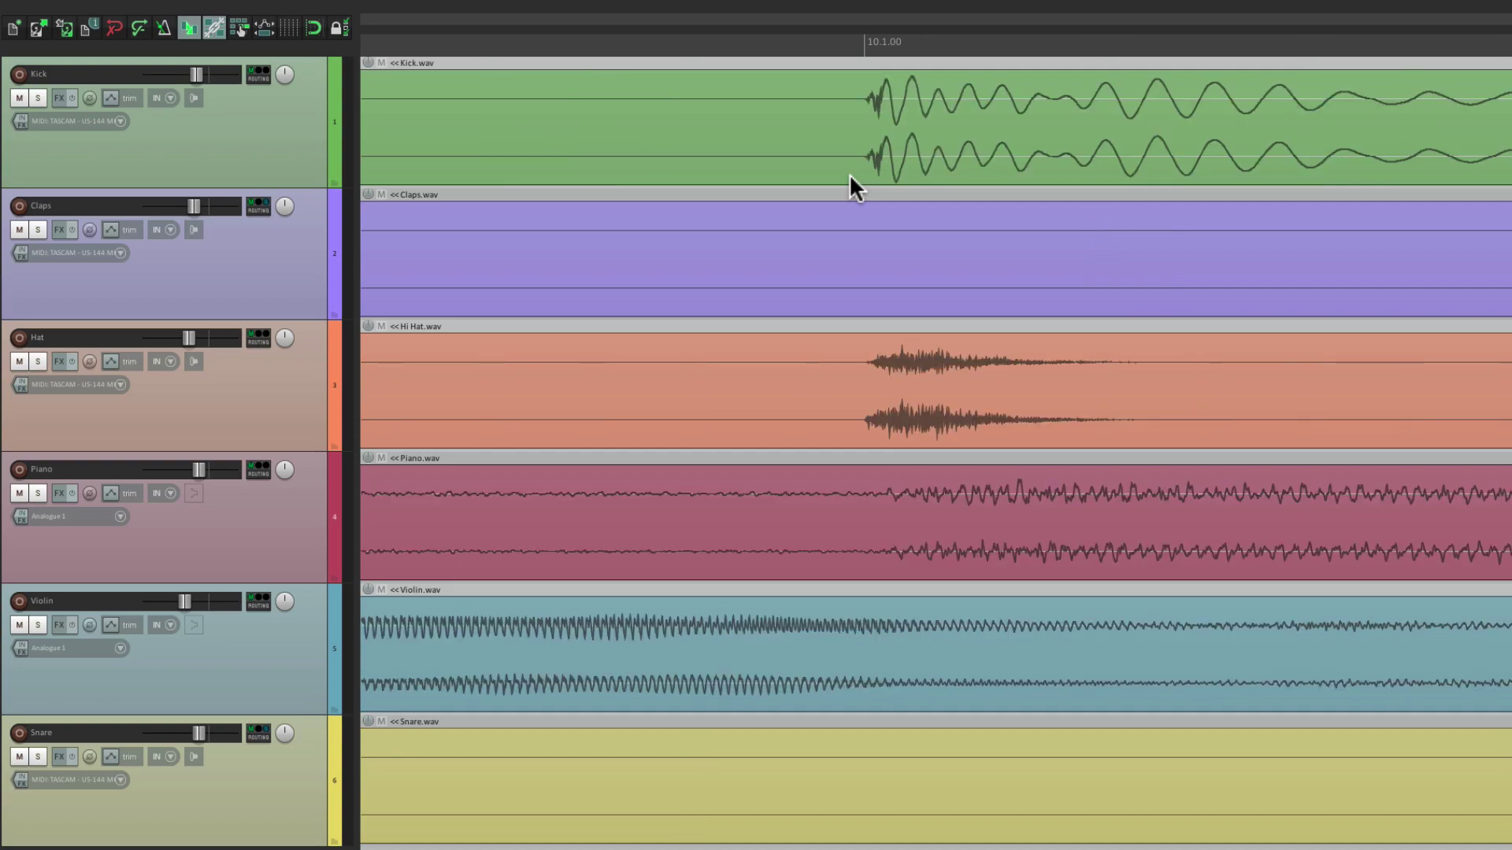
# Step: Select empty track-view screenset slot 6, begin a save, then dismiss both windows without saving
pyautogui.press('super+e')
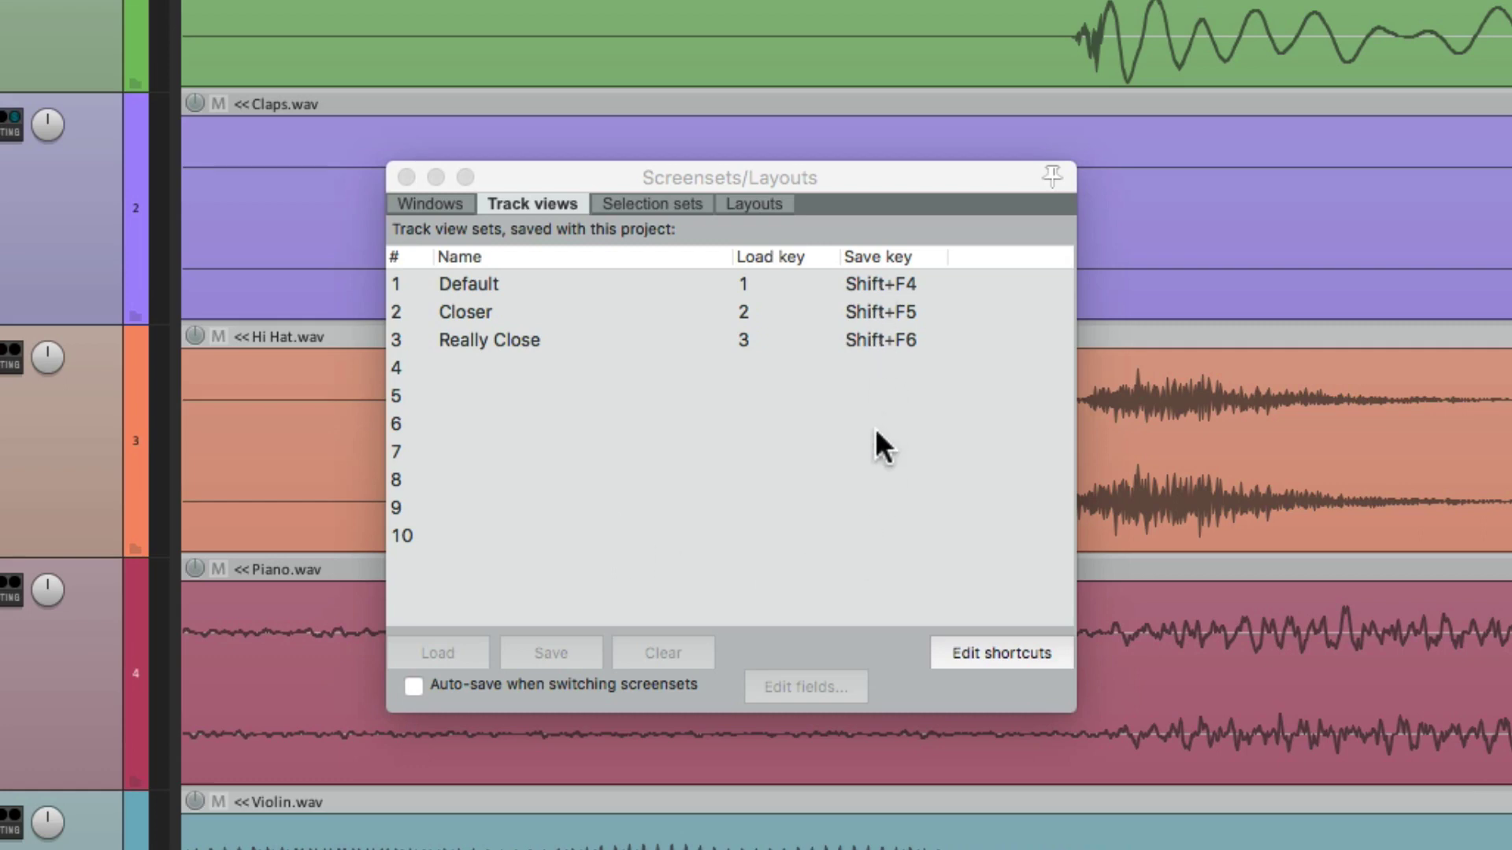
pyautogui.press('Escape')
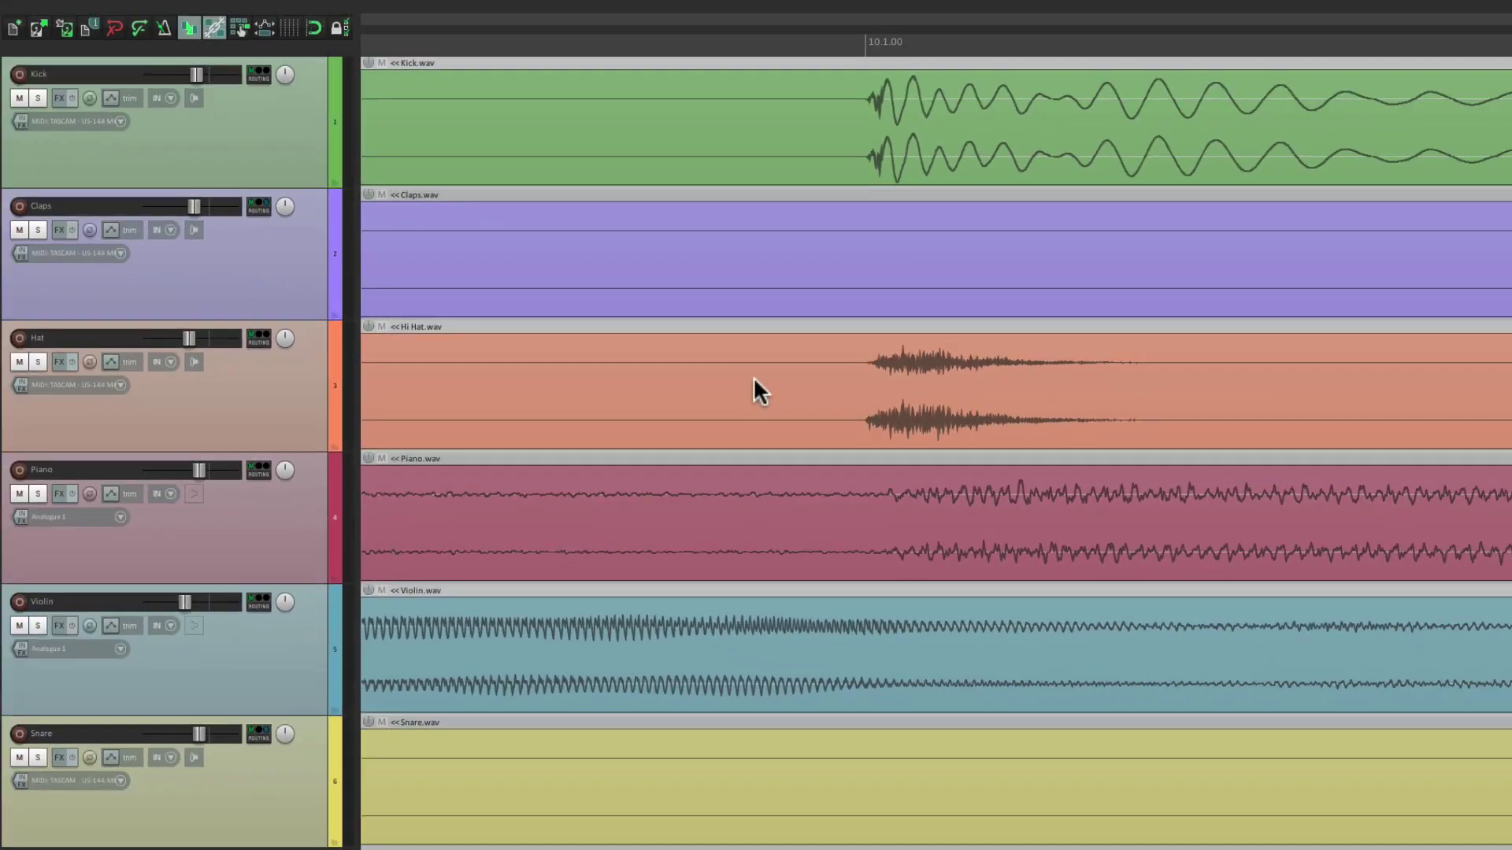
pyautogui.press('super+e')
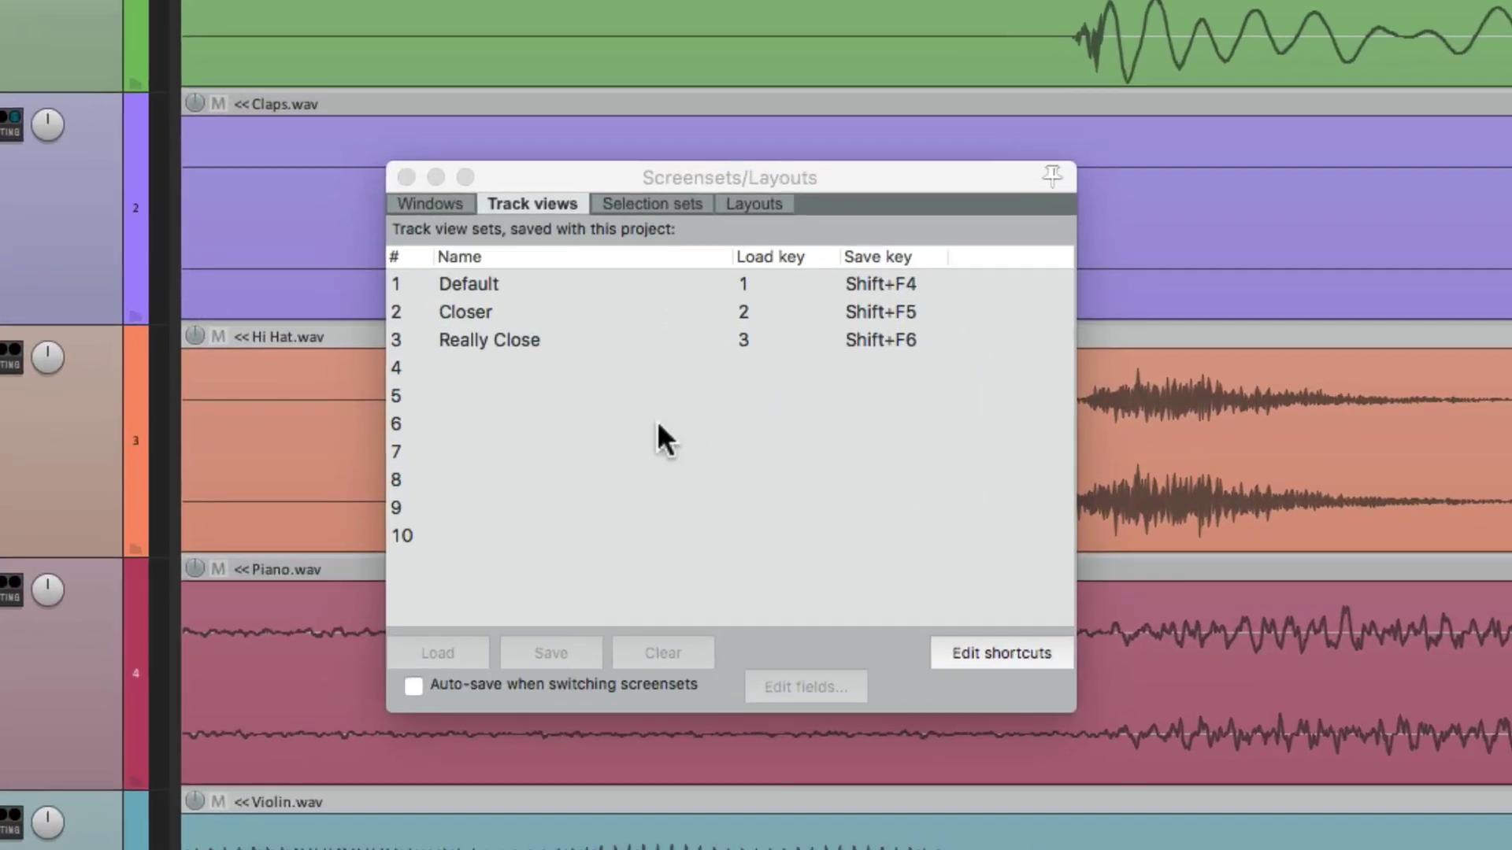
pyautogui.click(629, 374)
pyautogui.click(580, 644)
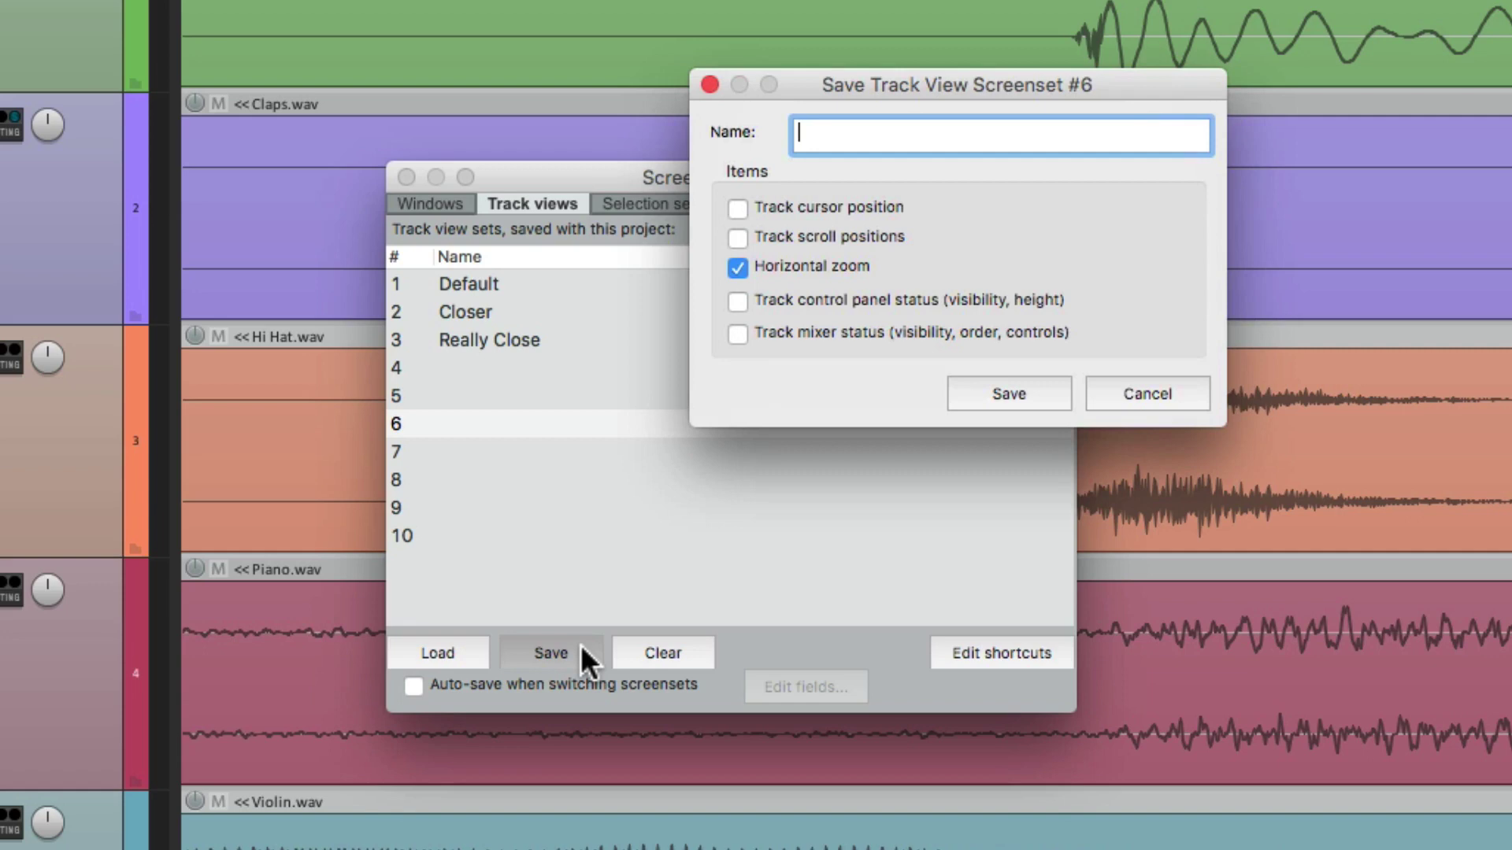
pyautogui.press('Escape')
pyautogui.press('Escape')
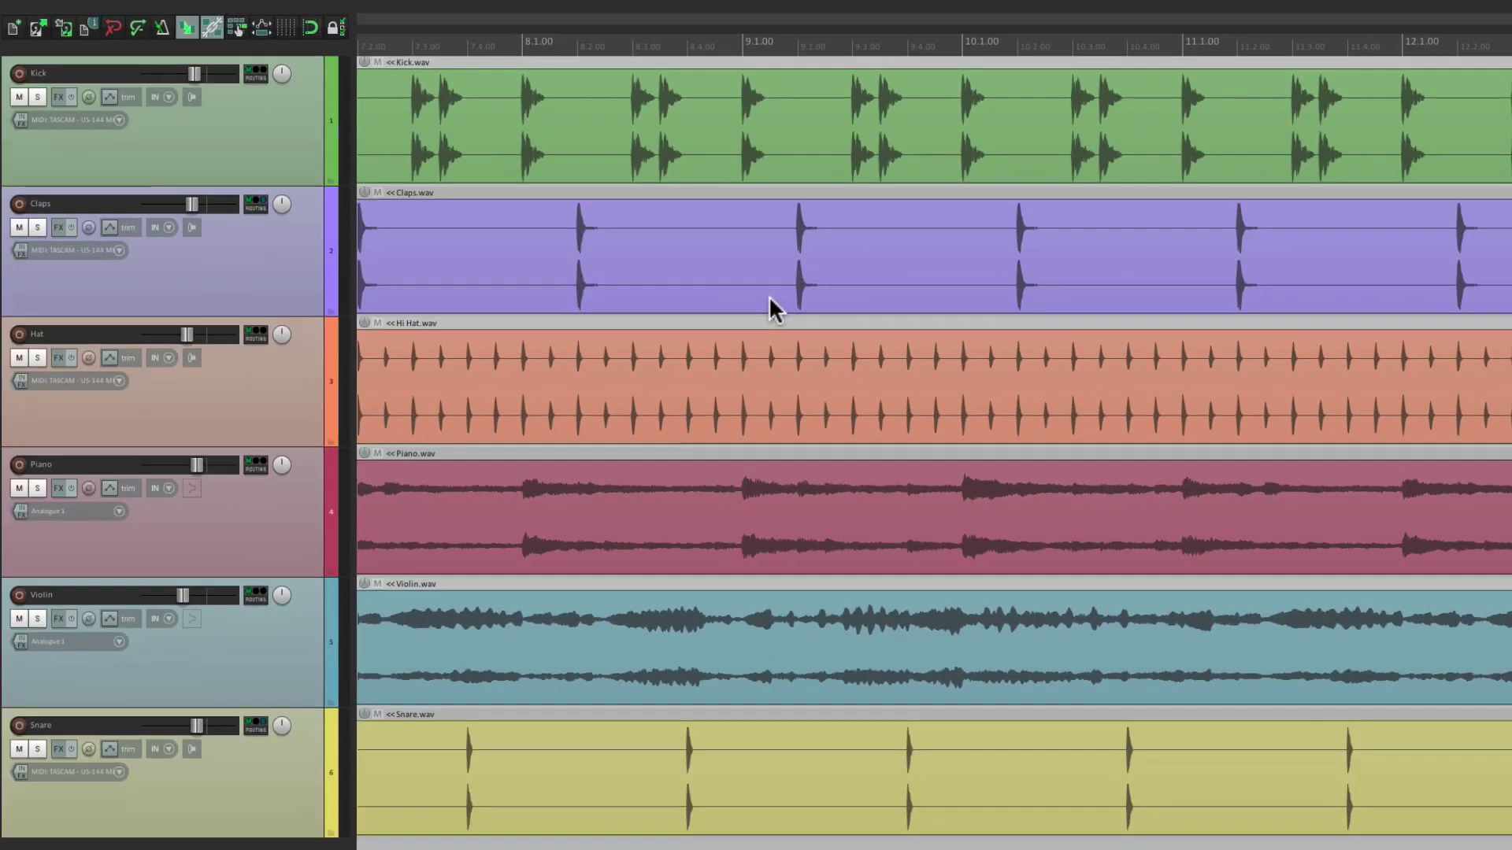